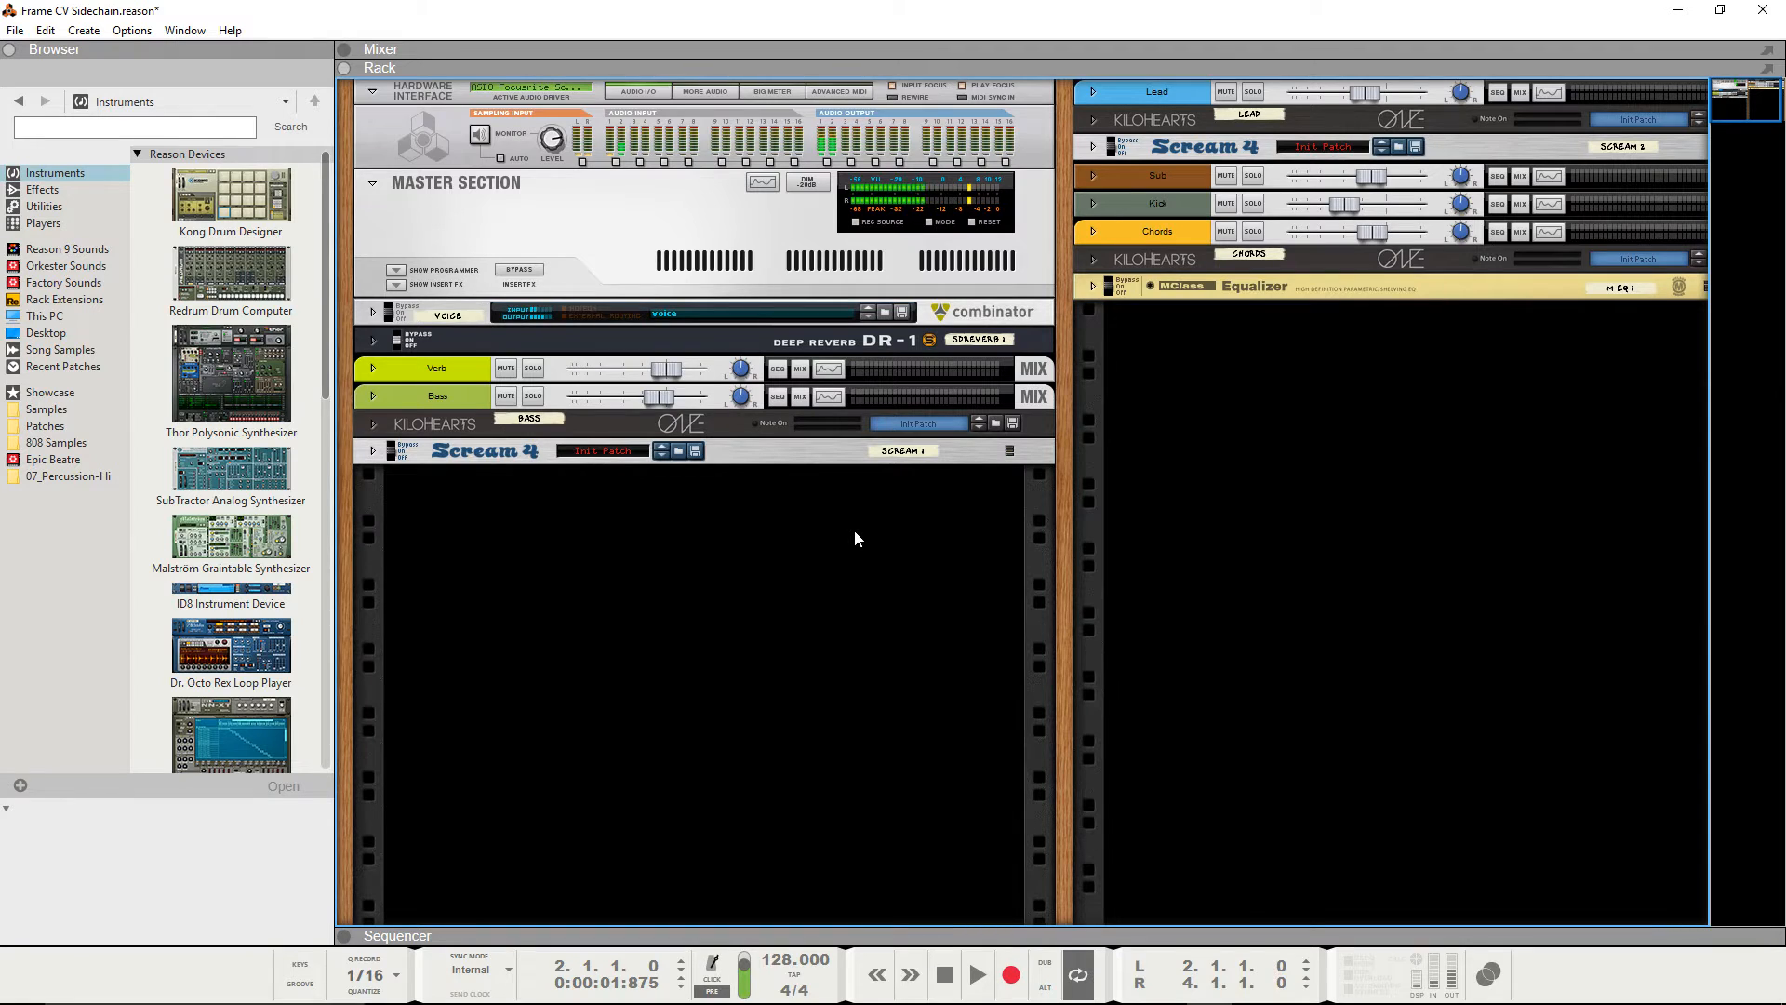
Play the loop briefly and stop it to hear the mix without sidechaining
key("space")
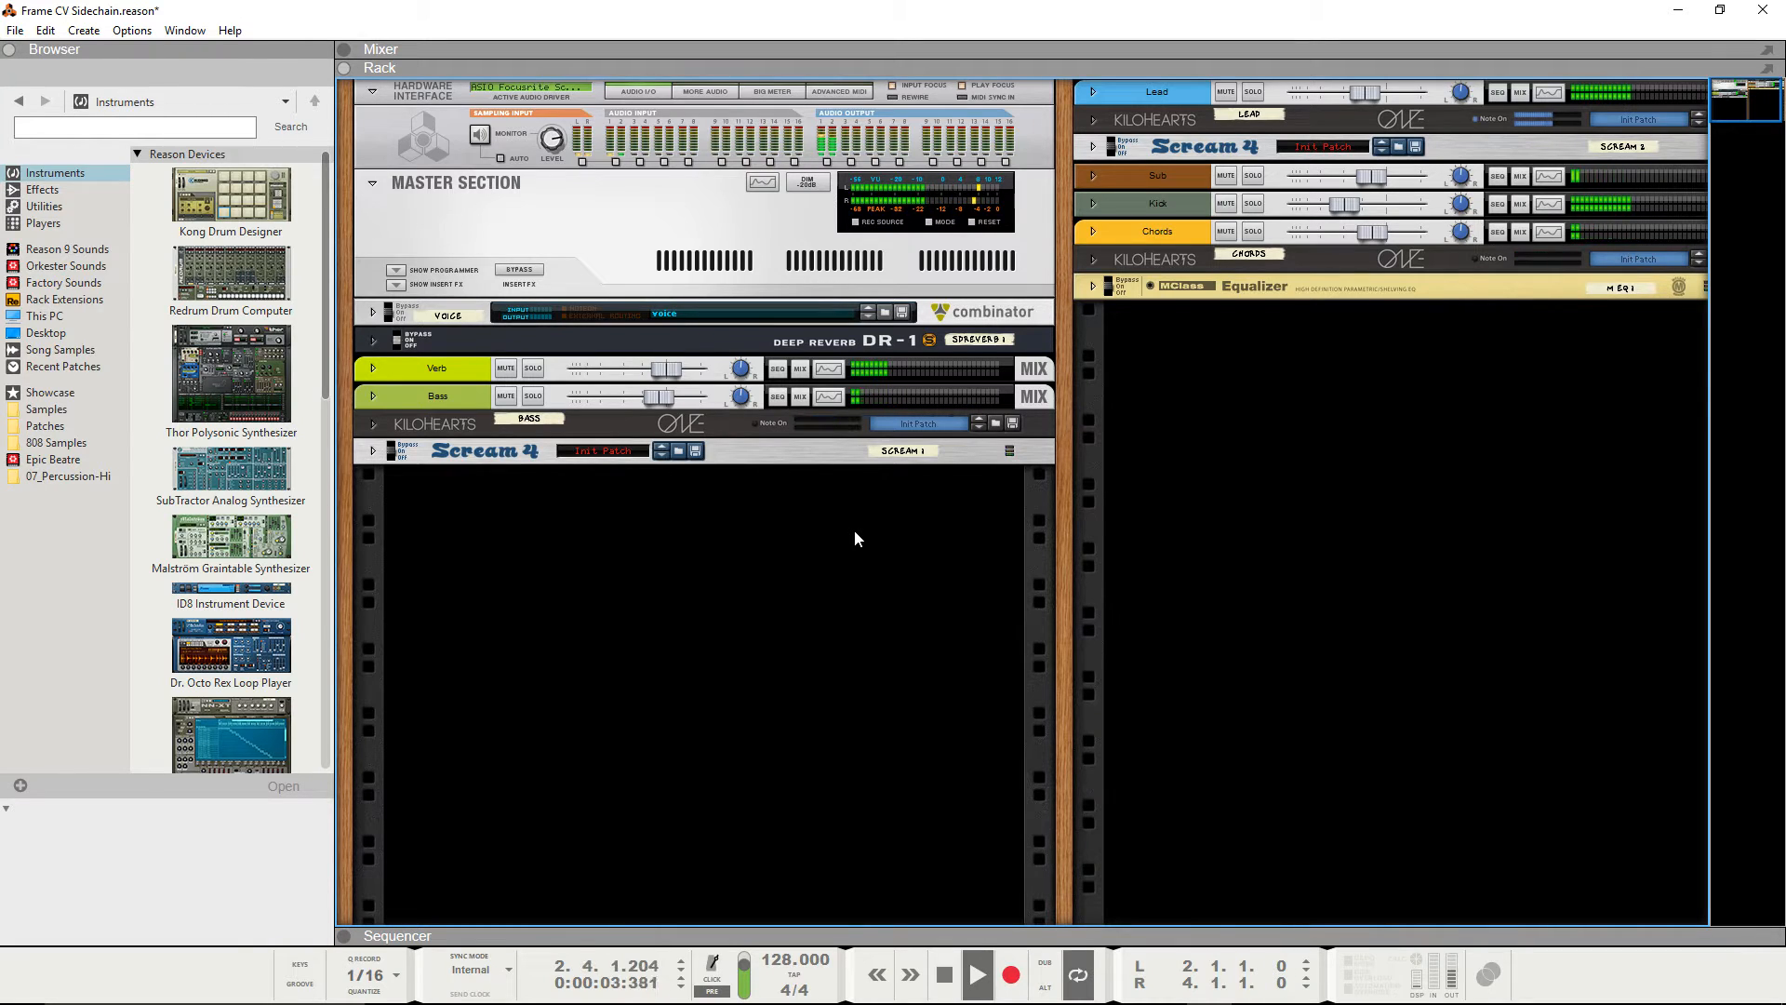
key("space")
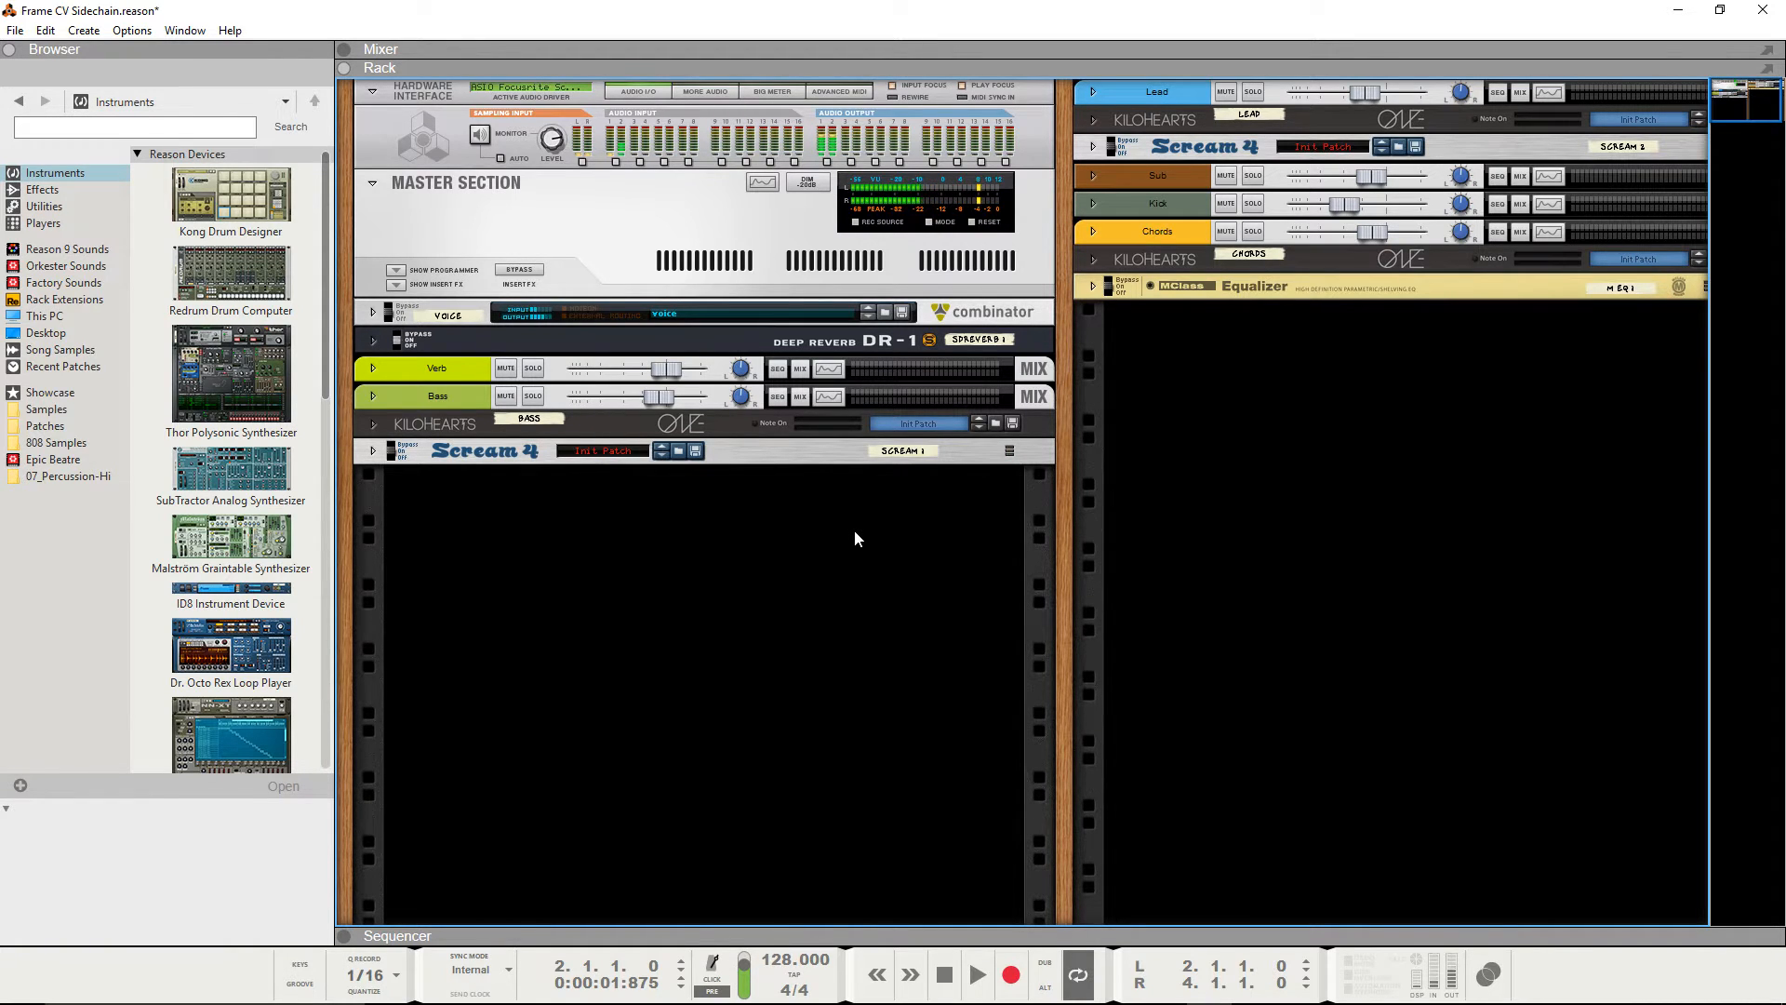
Route the Lead, Sub, Chords, Bass and Verb mixer channels to a new output bus, leaving out Kick
key("F5")
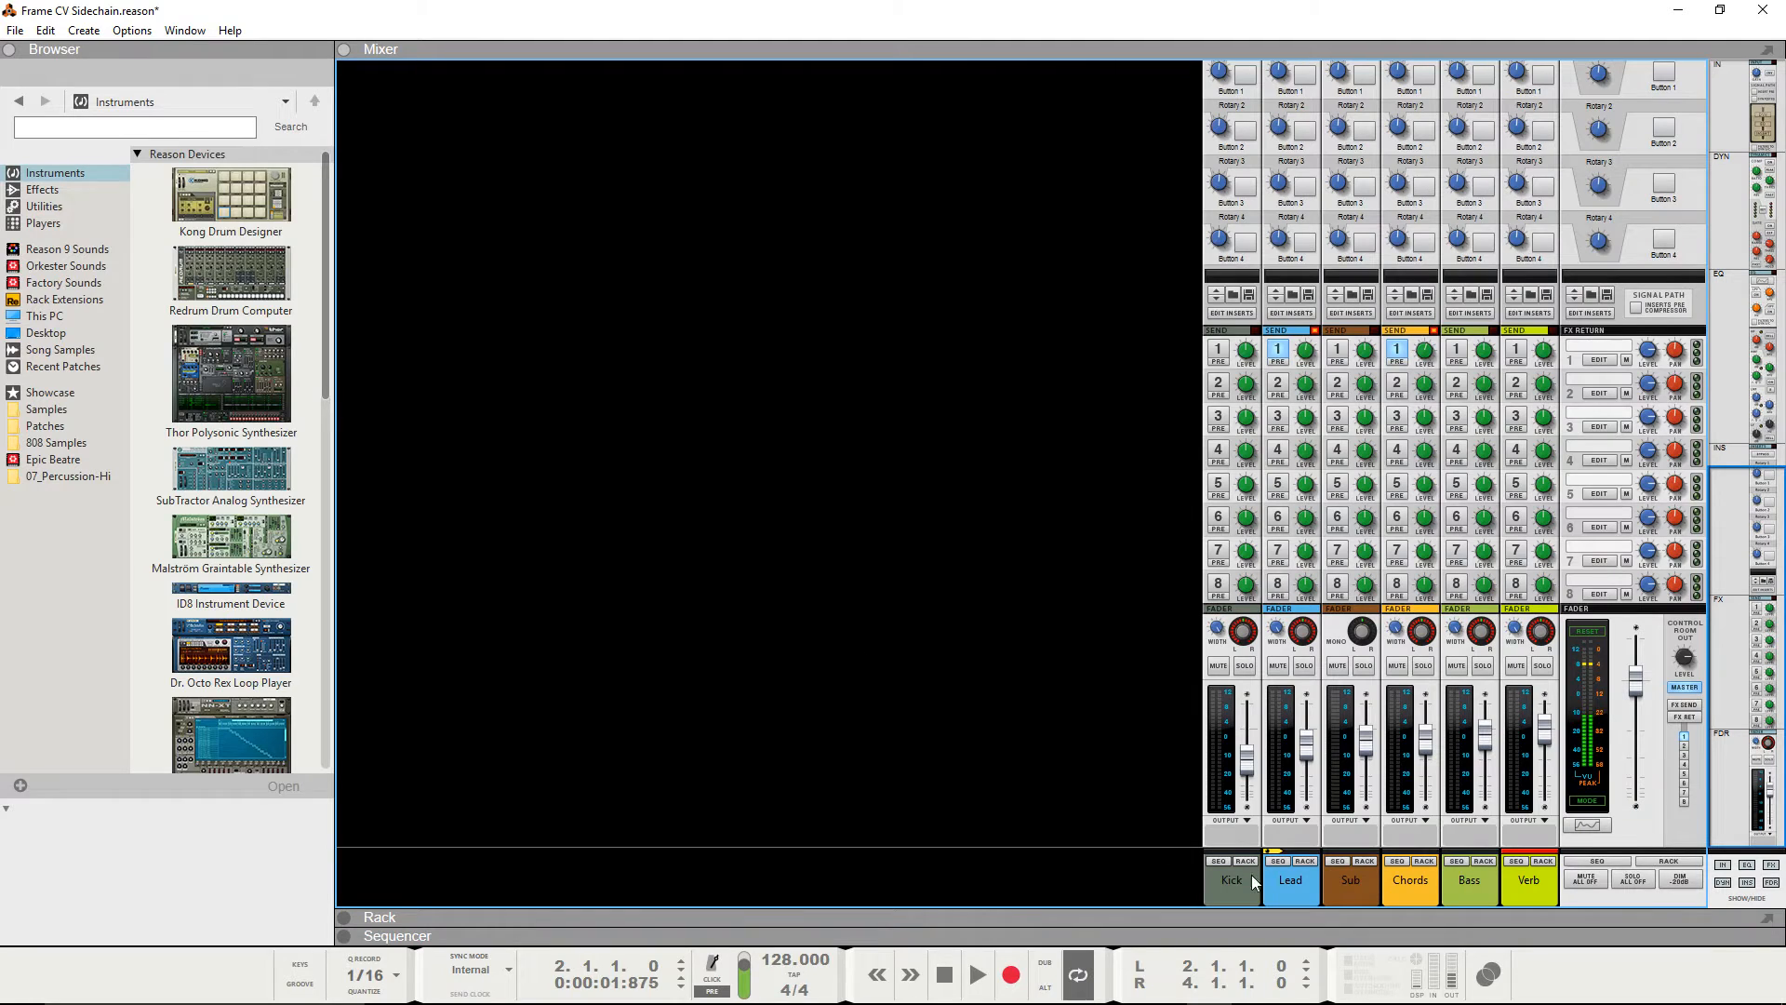
left_click(1290, 880)
left_click(1539, 874, "shift")
right_click(1528, 830)
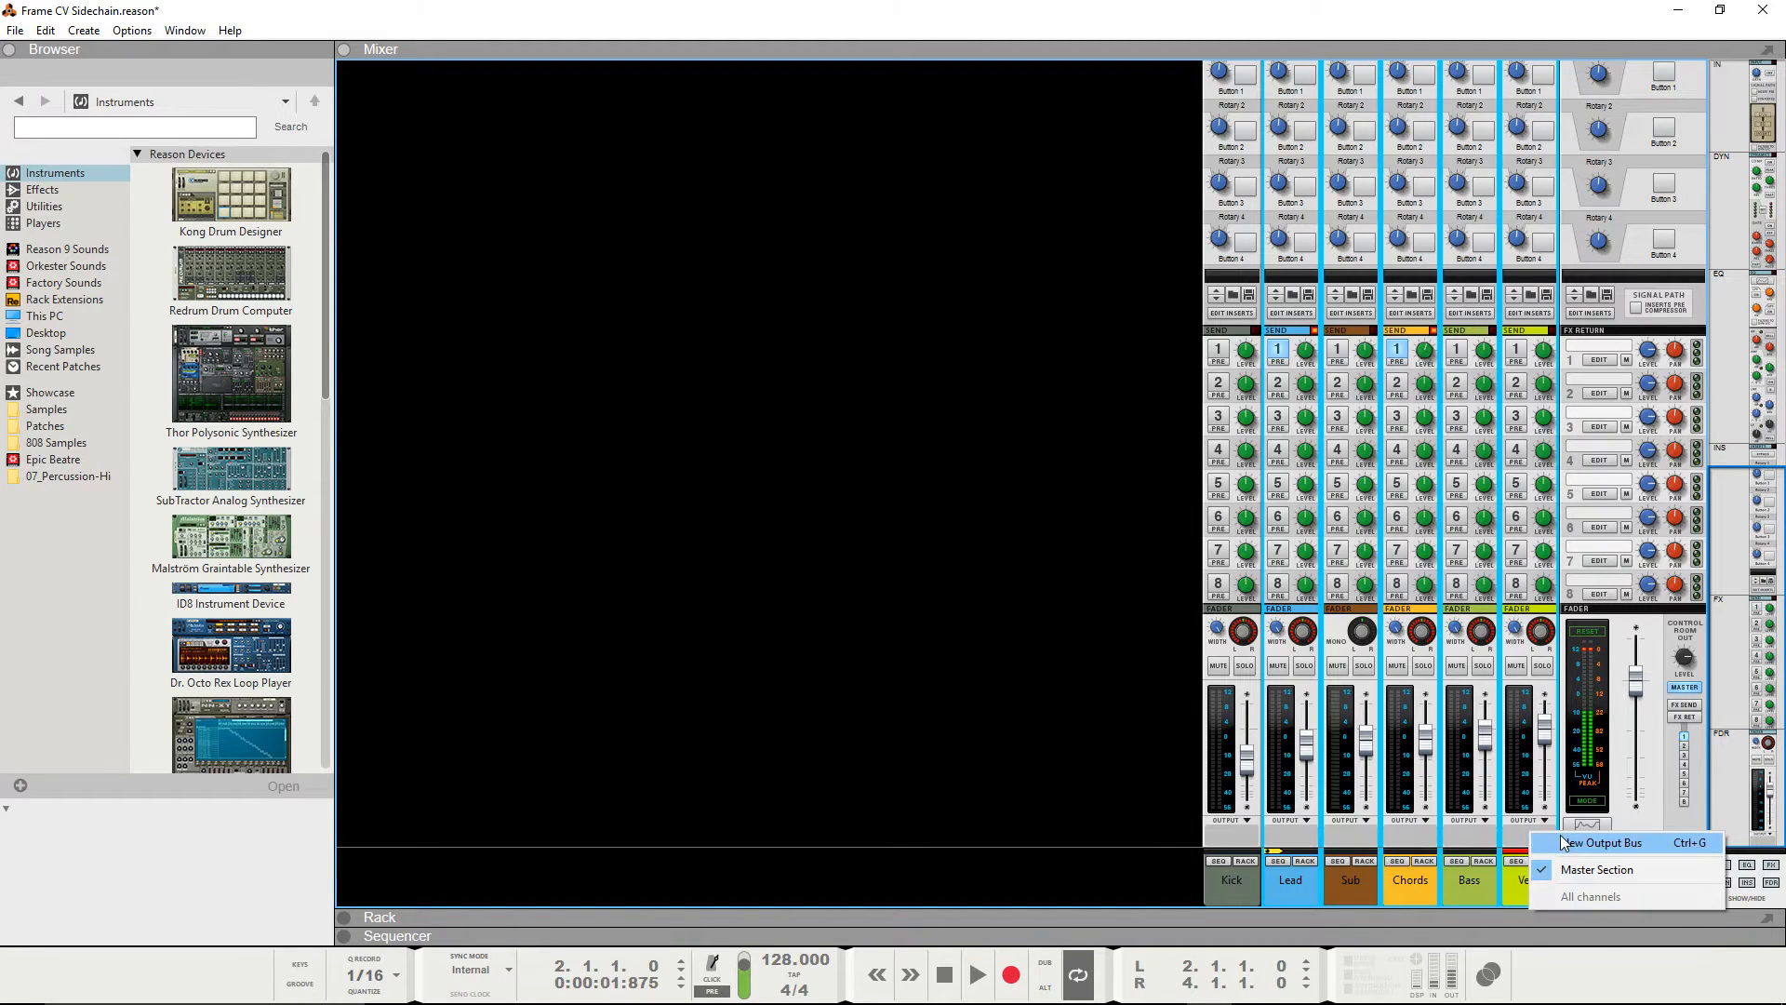
left_click(1563, 842)
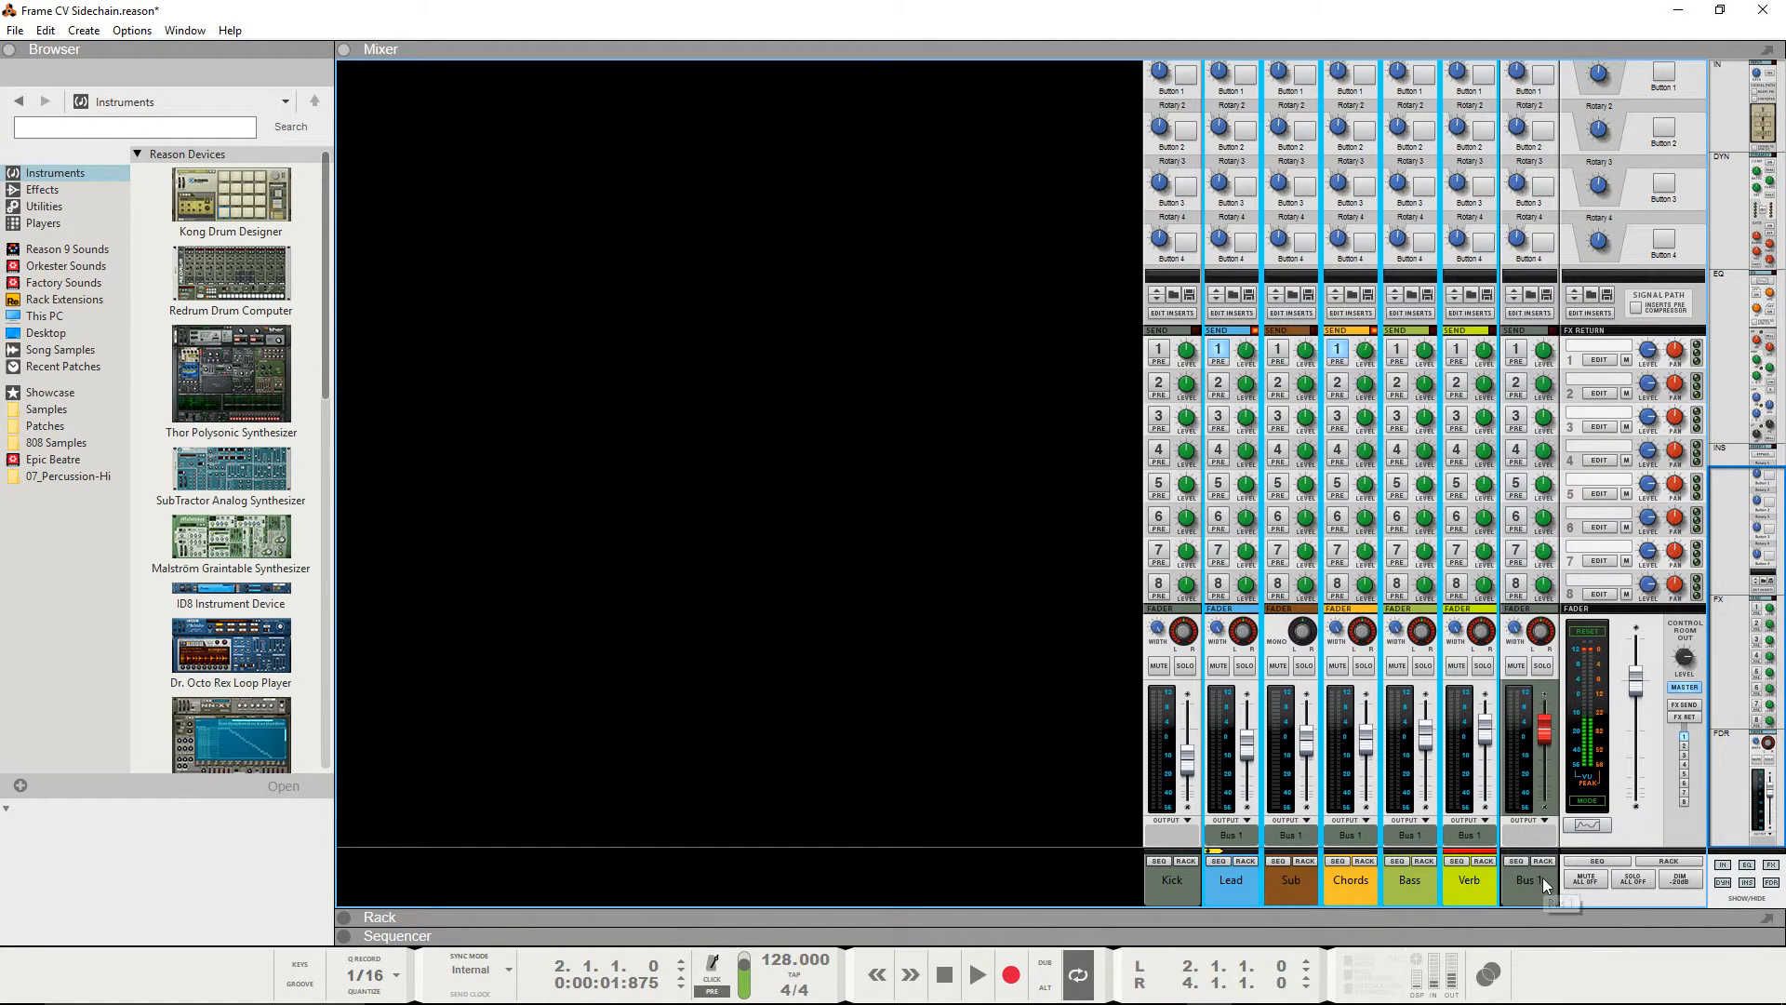
Open the inserts of Bus 1 in the rack and move the bus directly below the Master Section
left_click(1543, 878)
scroll(1530, 558, "up", 2)
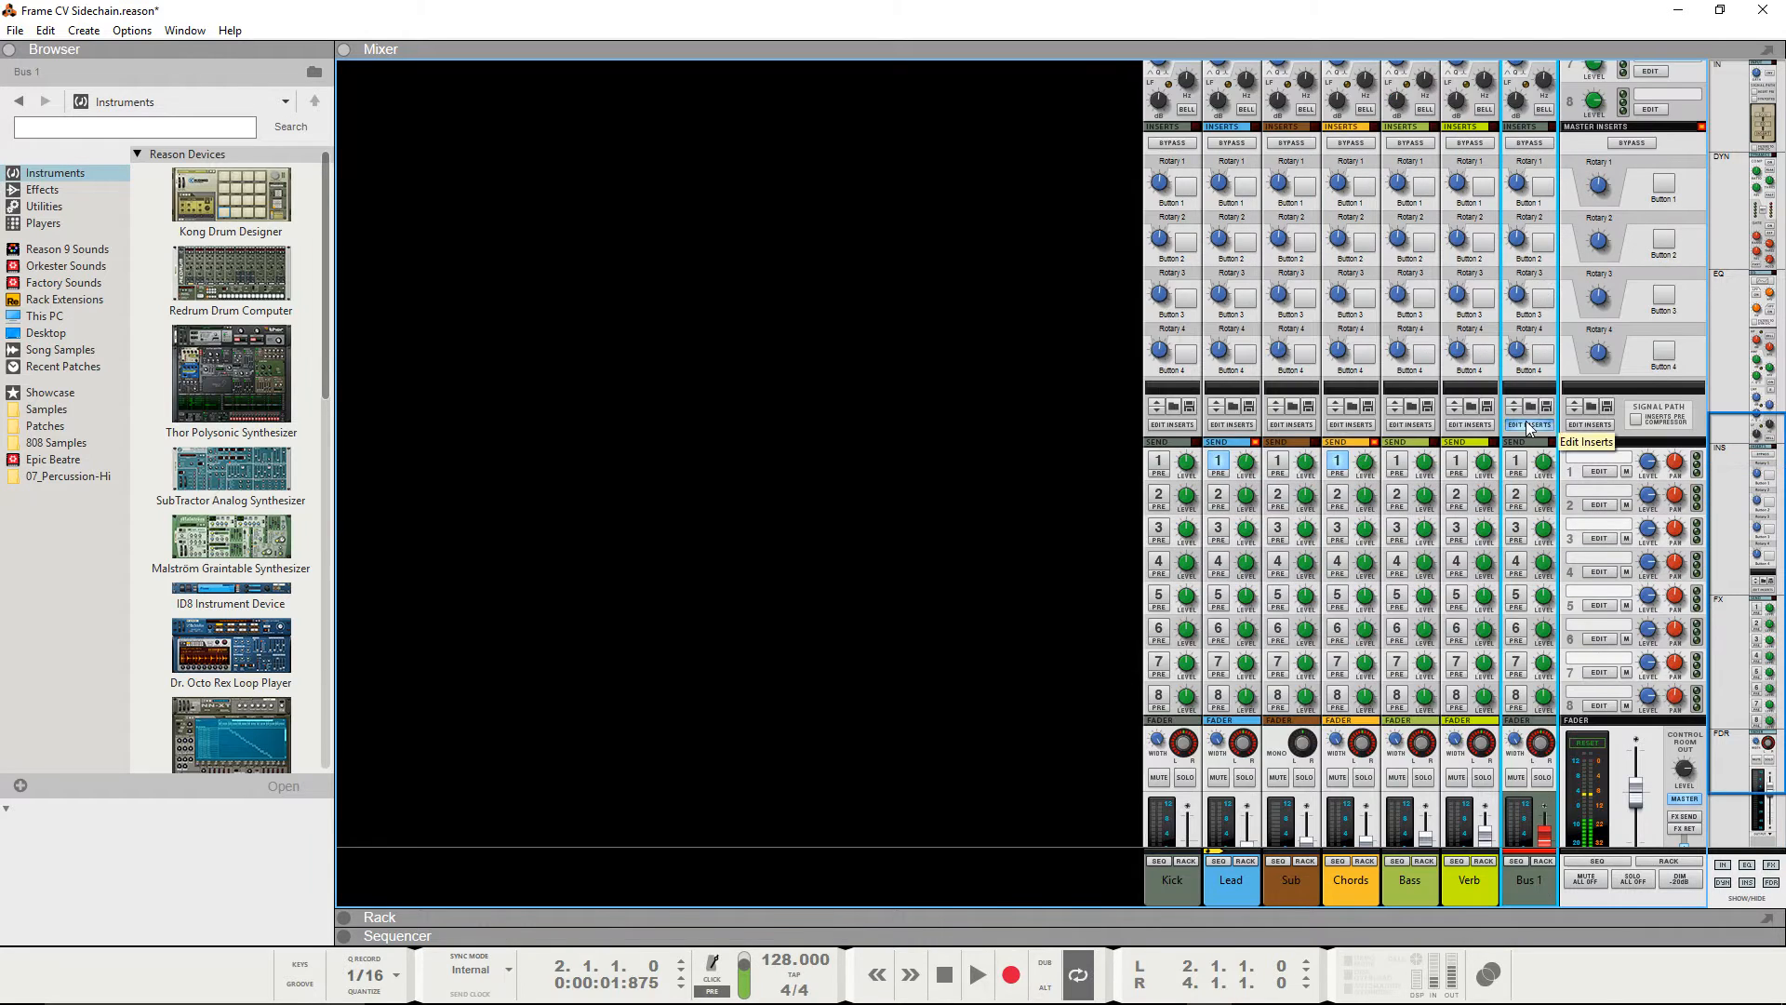
left_click(1529, 427)
double_click(482, 495)
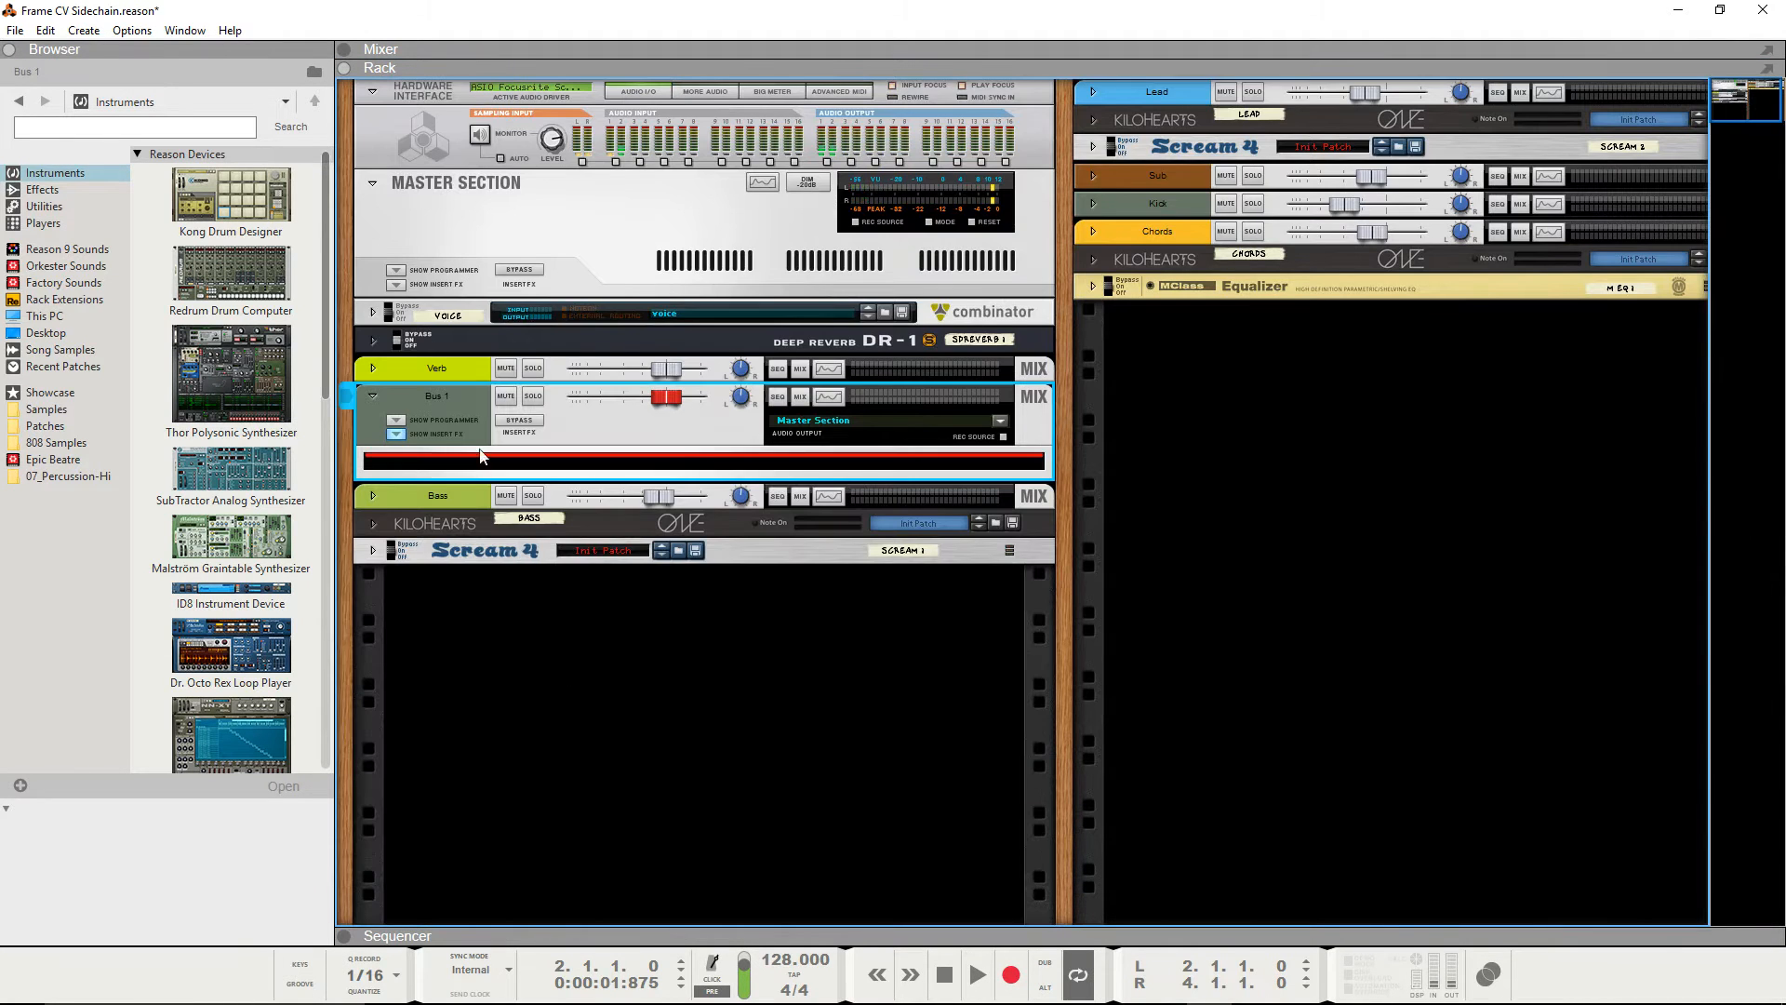
left_click_drag(482, 455, 496, 377)
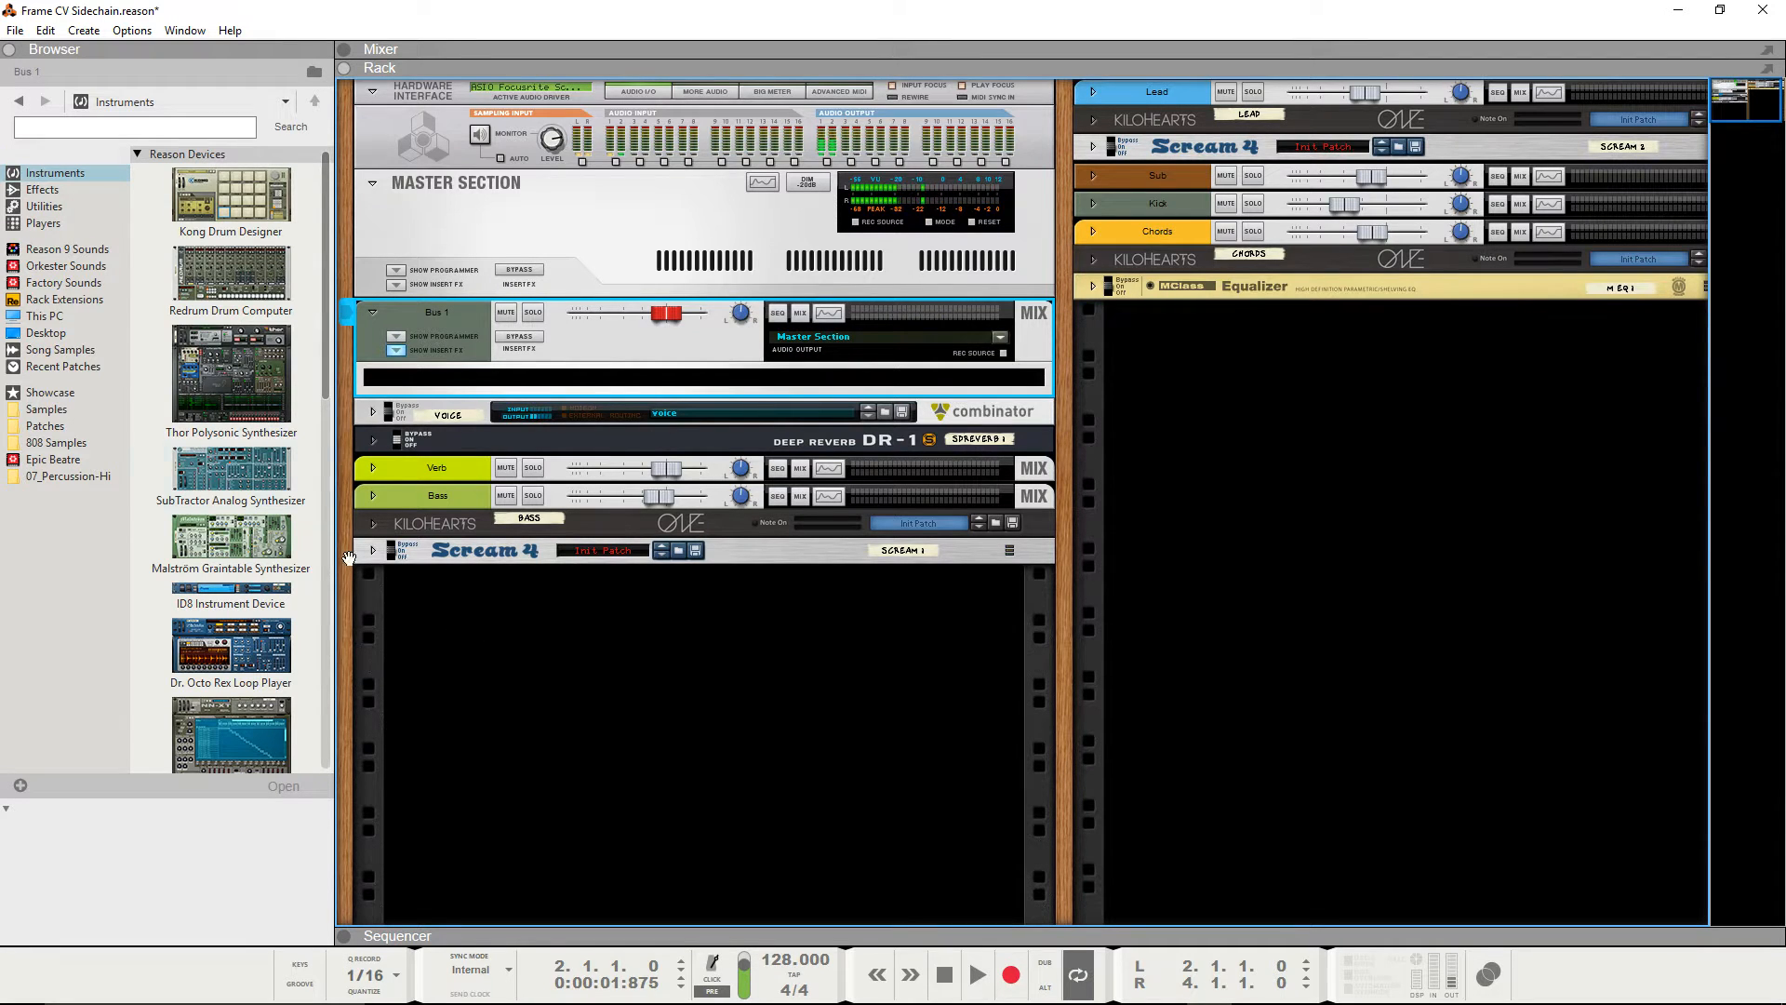
Add a Line Mixer utility to the insert FX area of Bus 1
left_click(71, 203)
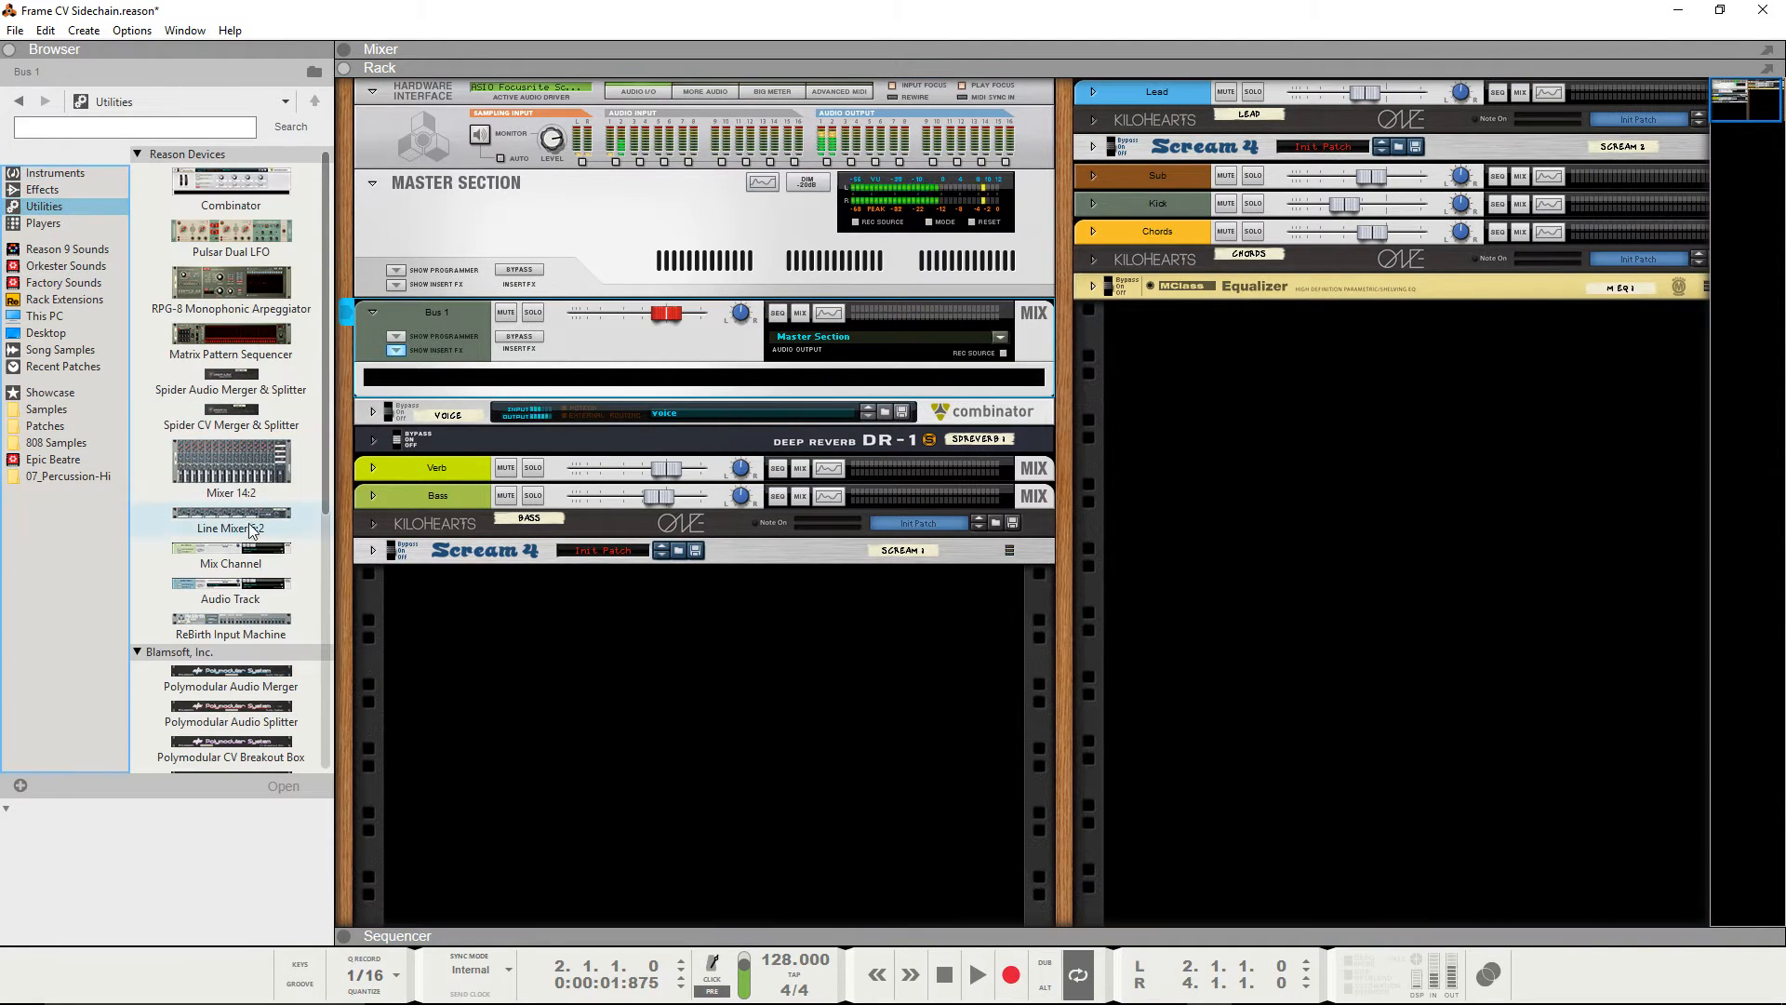
left_click_drag(208, 528, 530, 386)
scroll(163, 305, "down", 3)
Try adding a kHs Gain effect below the line mixer in the Bus 1 inserts
left_click(42, 189)
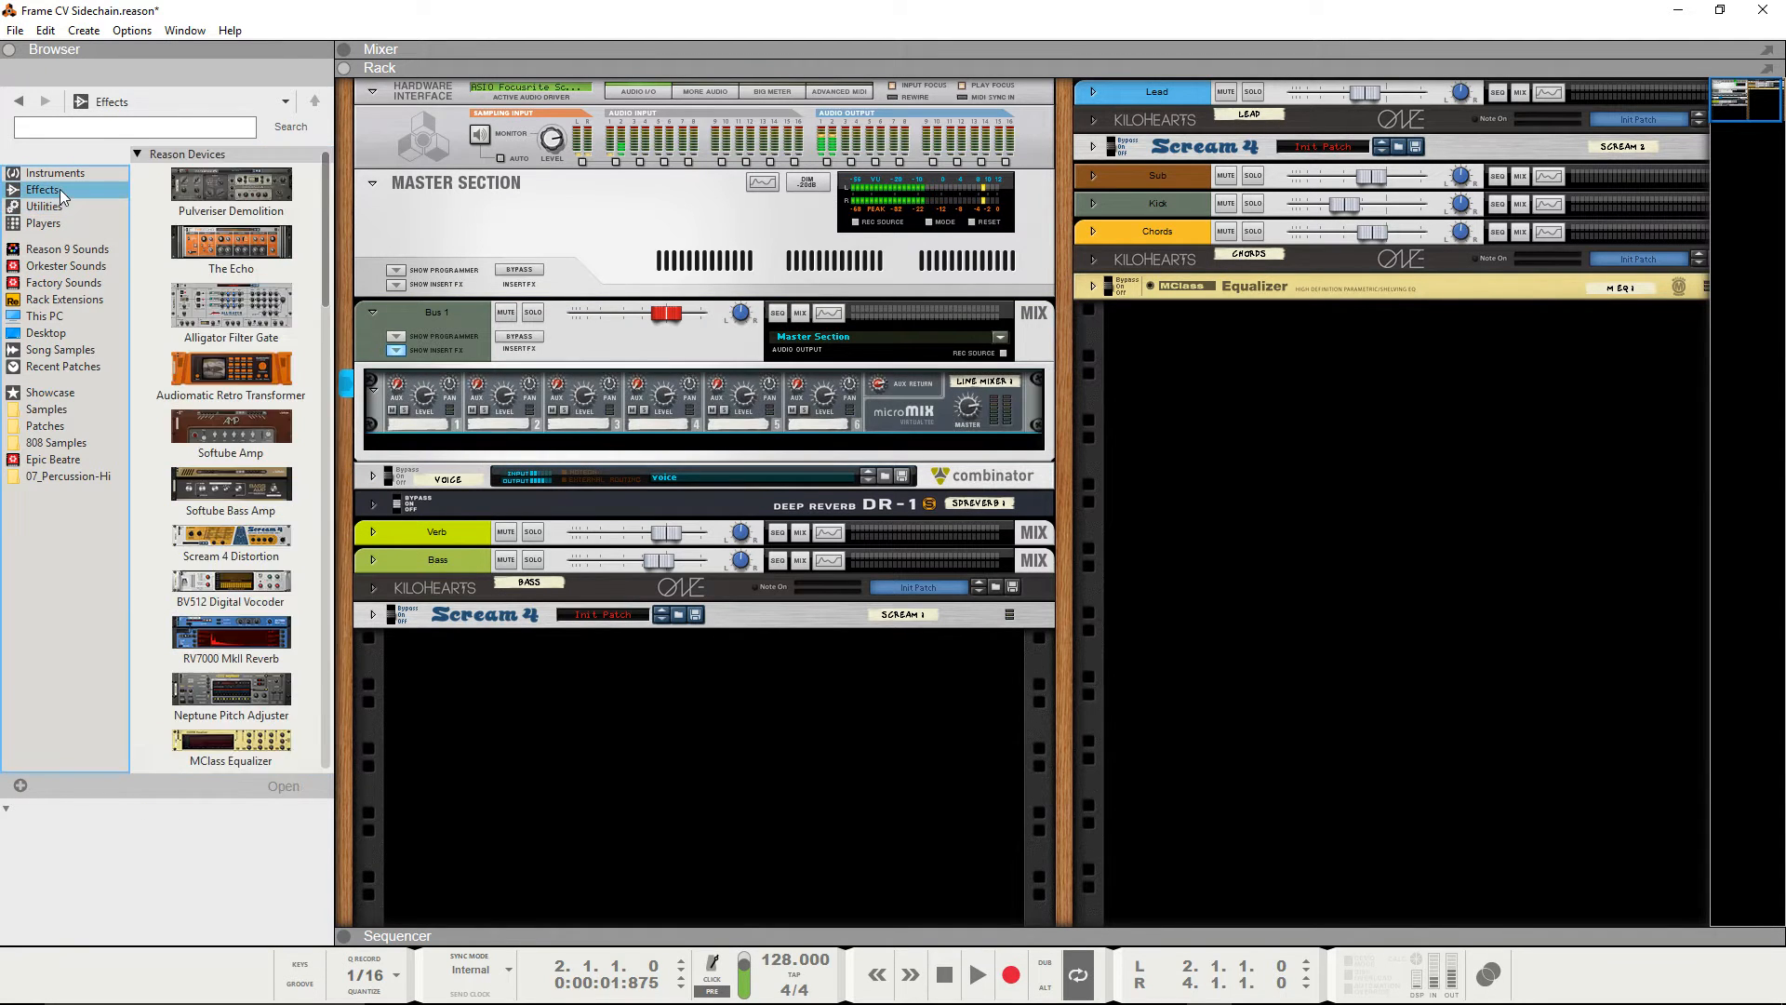
scroll(235, 542, "down", 10)
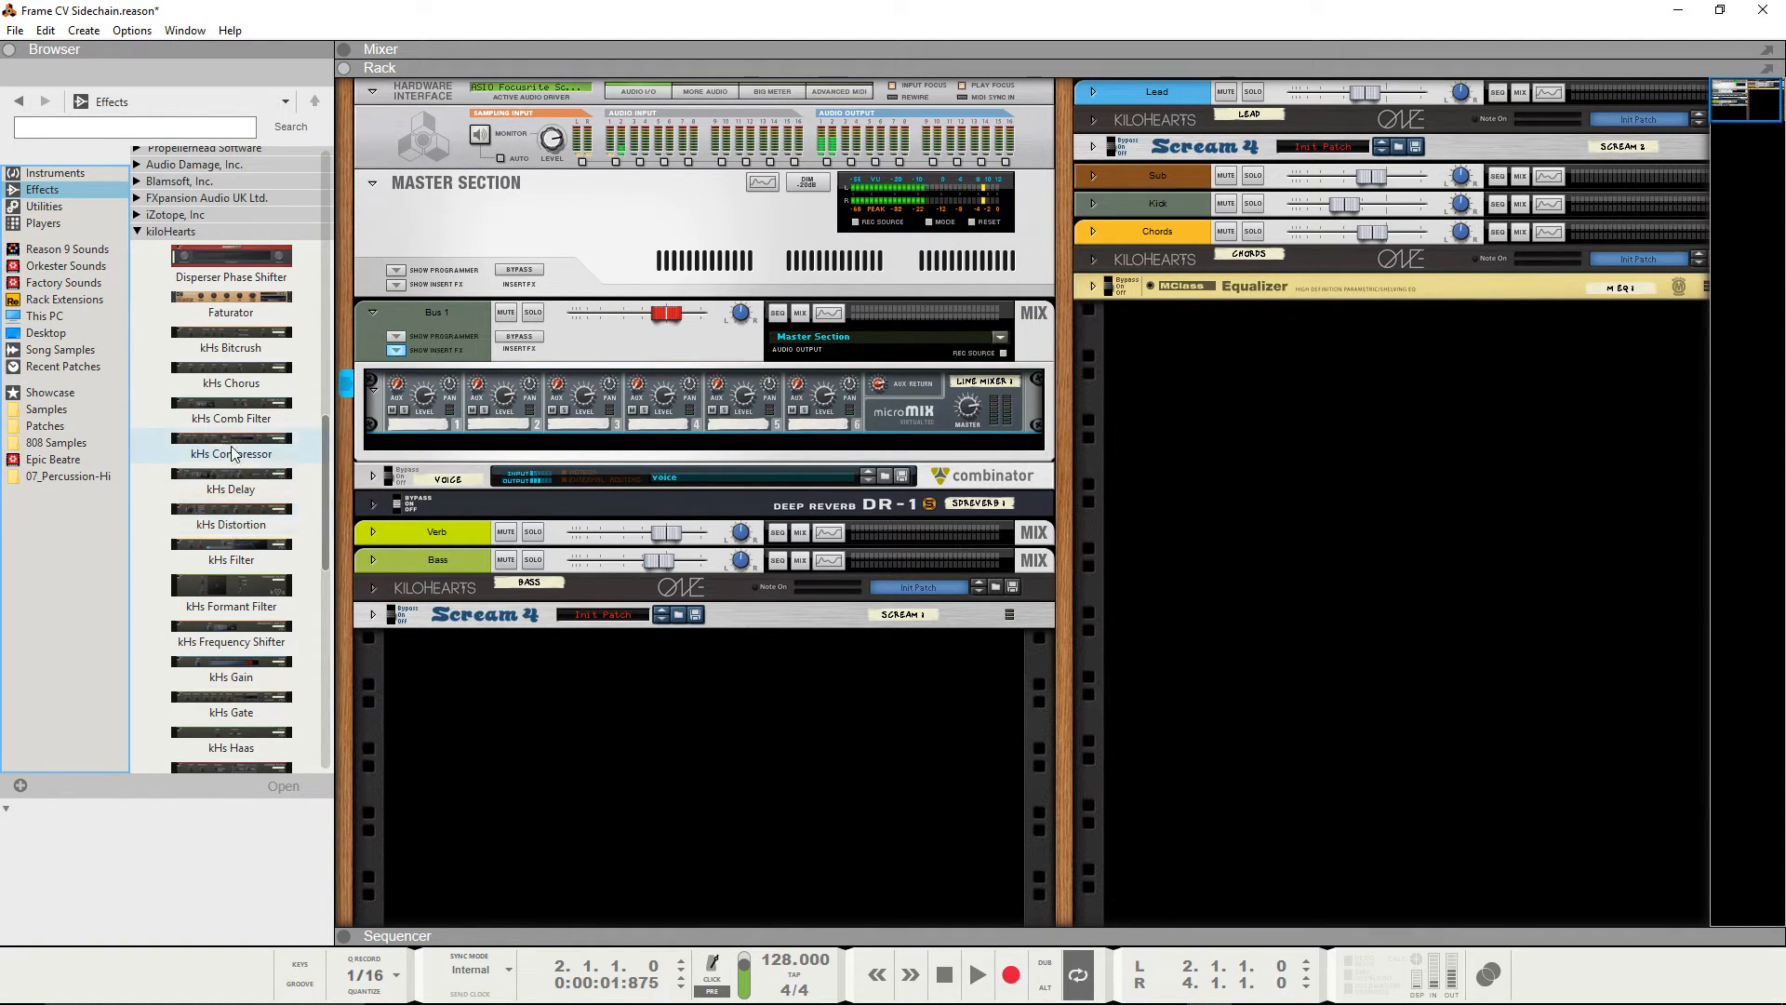
scroll(249, 558, "down", 3)
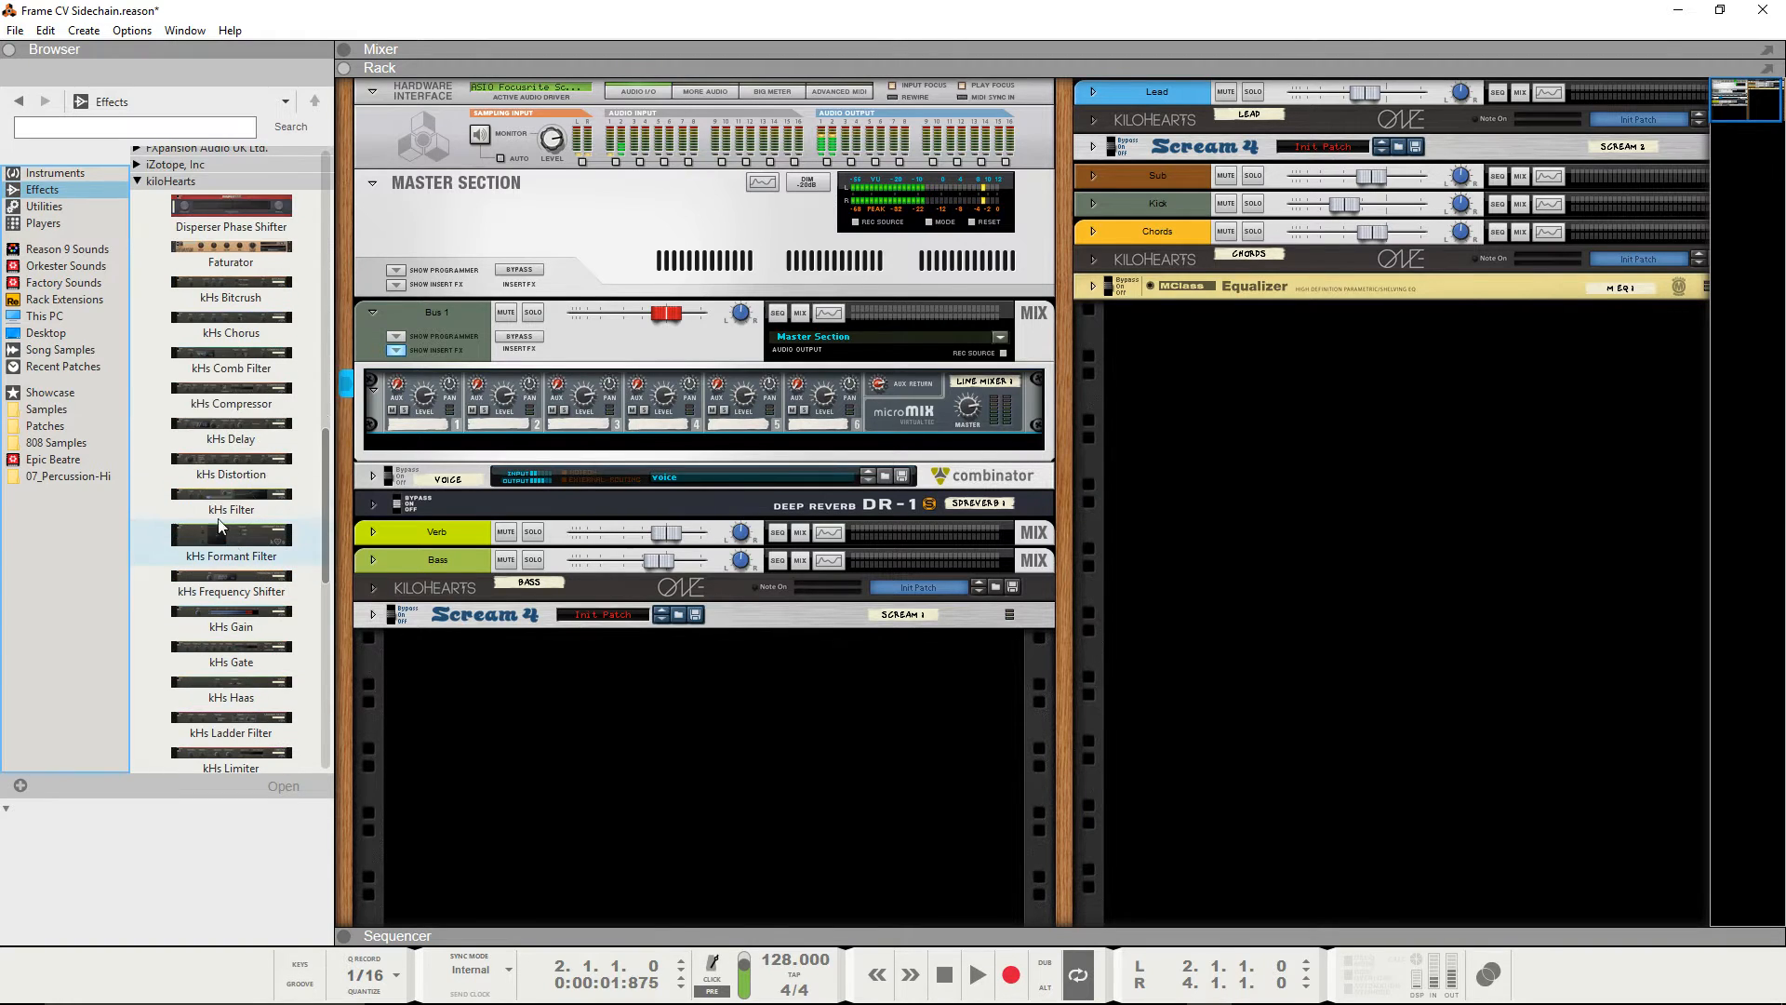
scroll(232, 549, "up", 1)
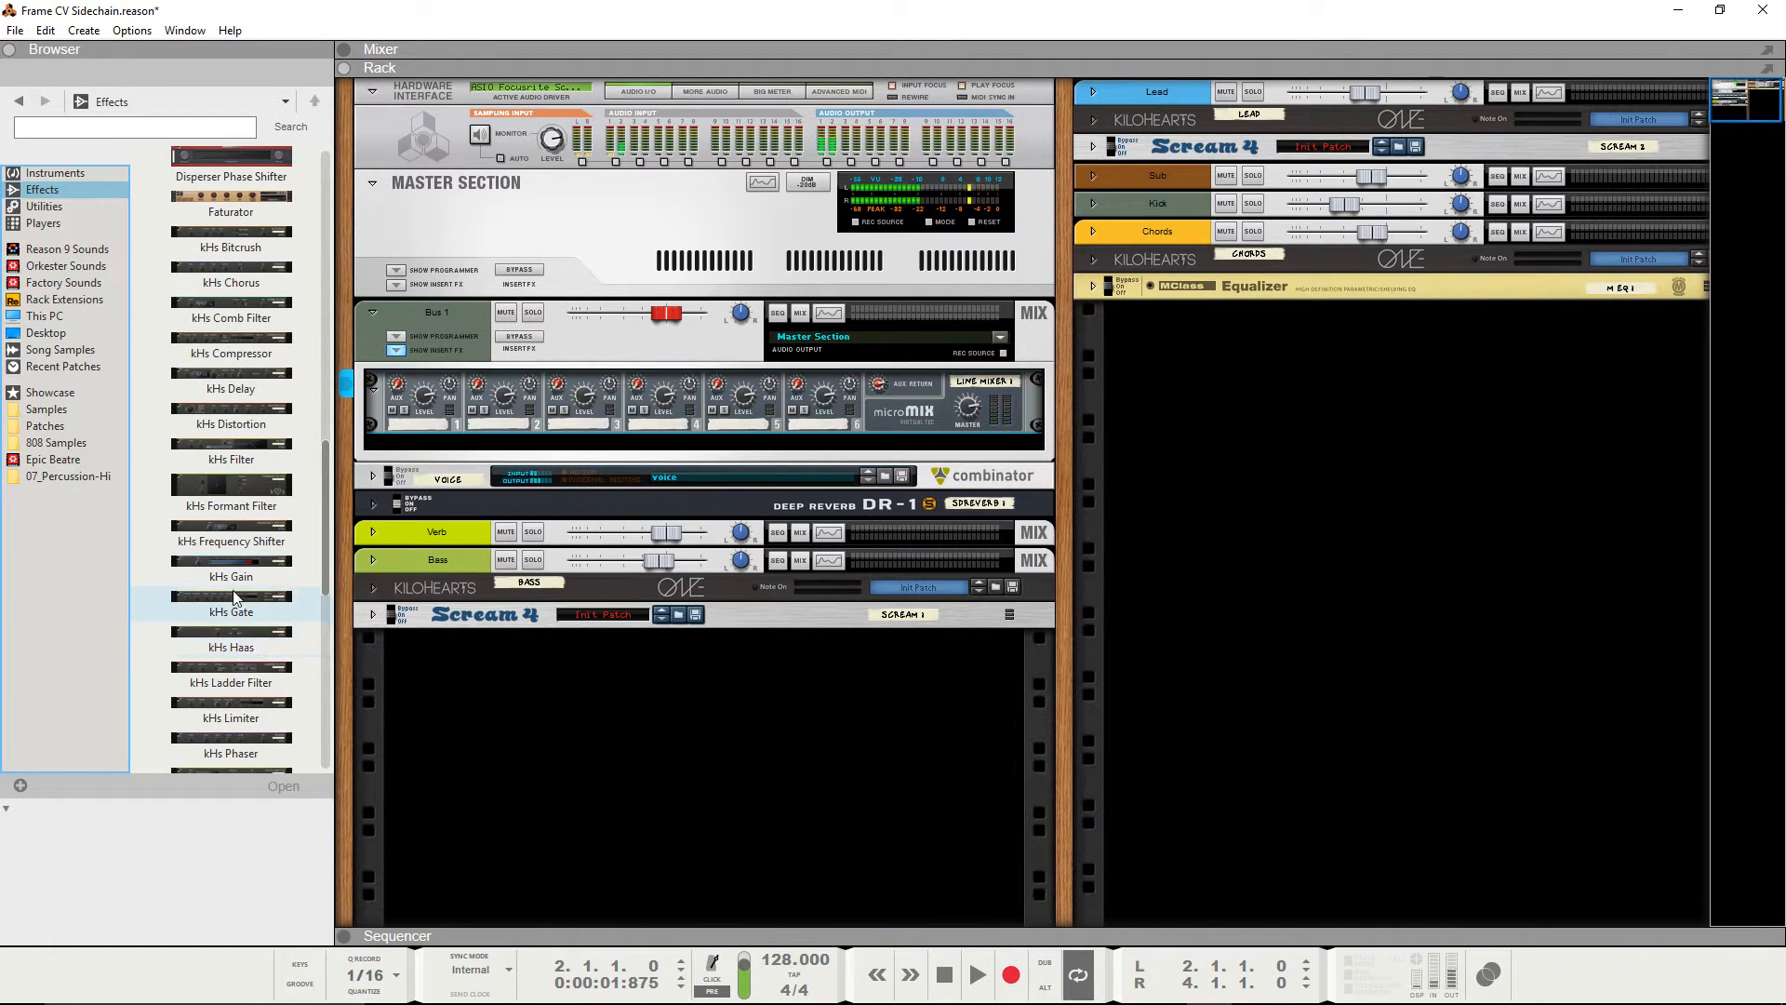
left_click_drag(231, 569, 599, 472)
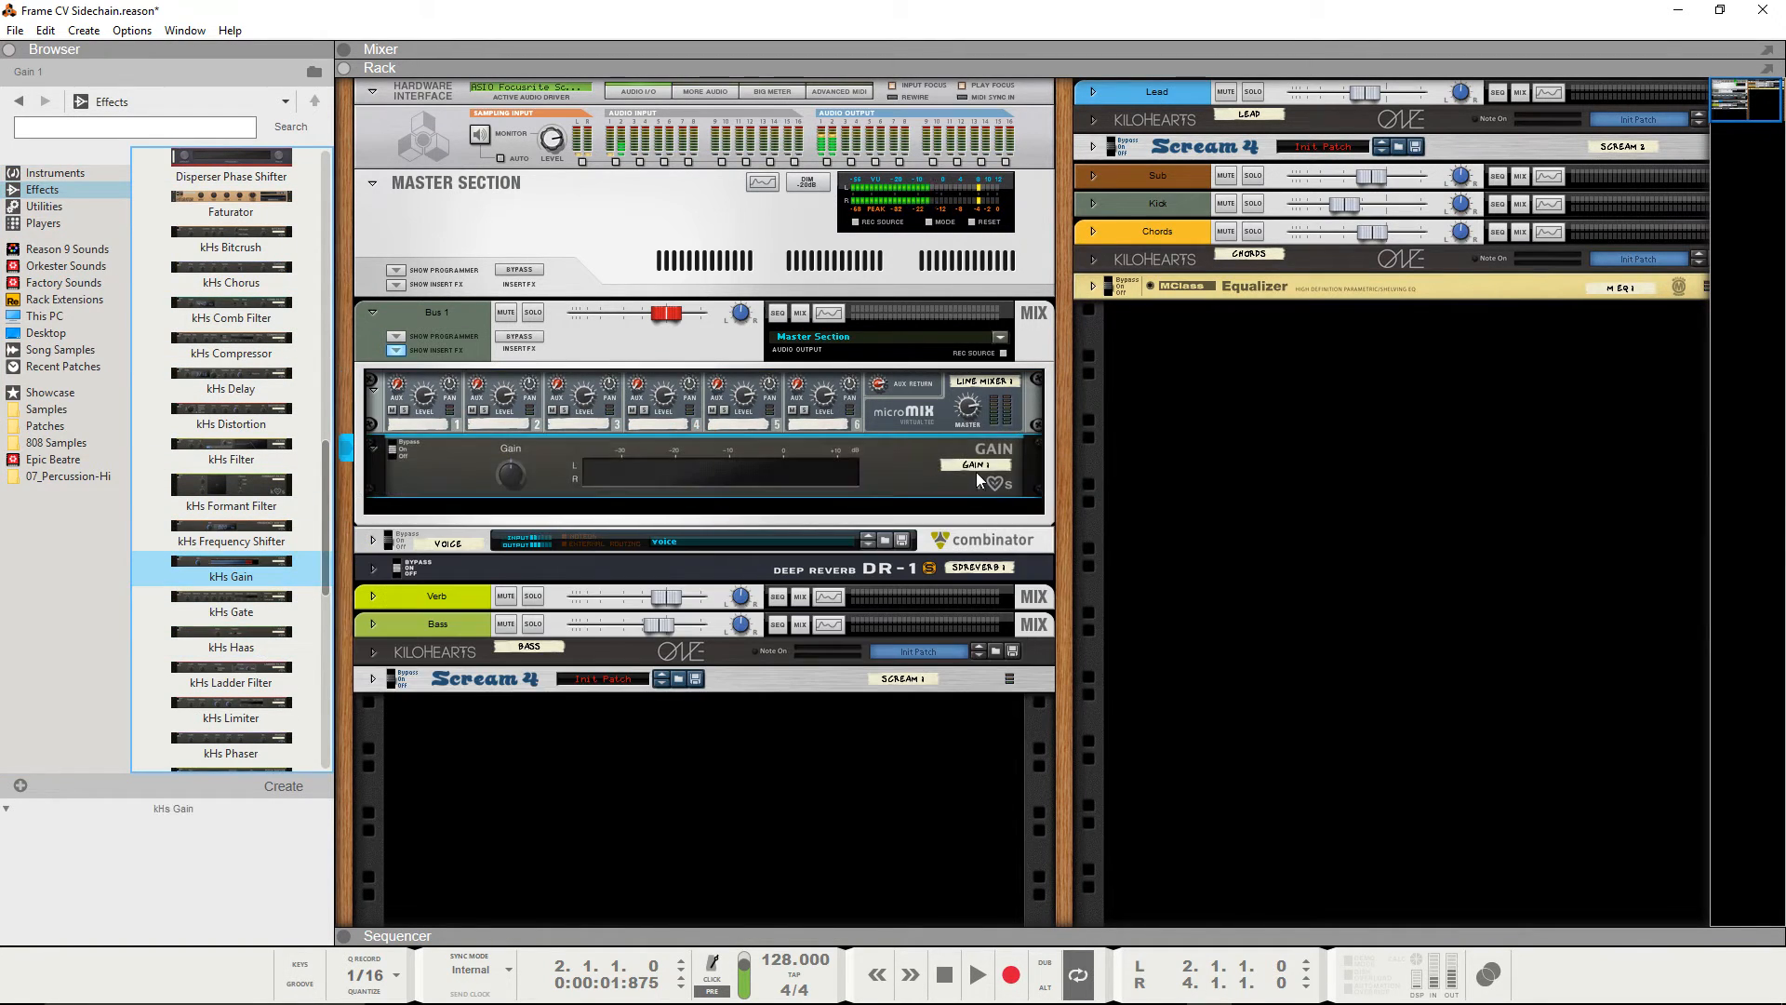
Inspect the kHs Gain's rear connections and delete the device from the Bus 1 inserts
key("Tab")
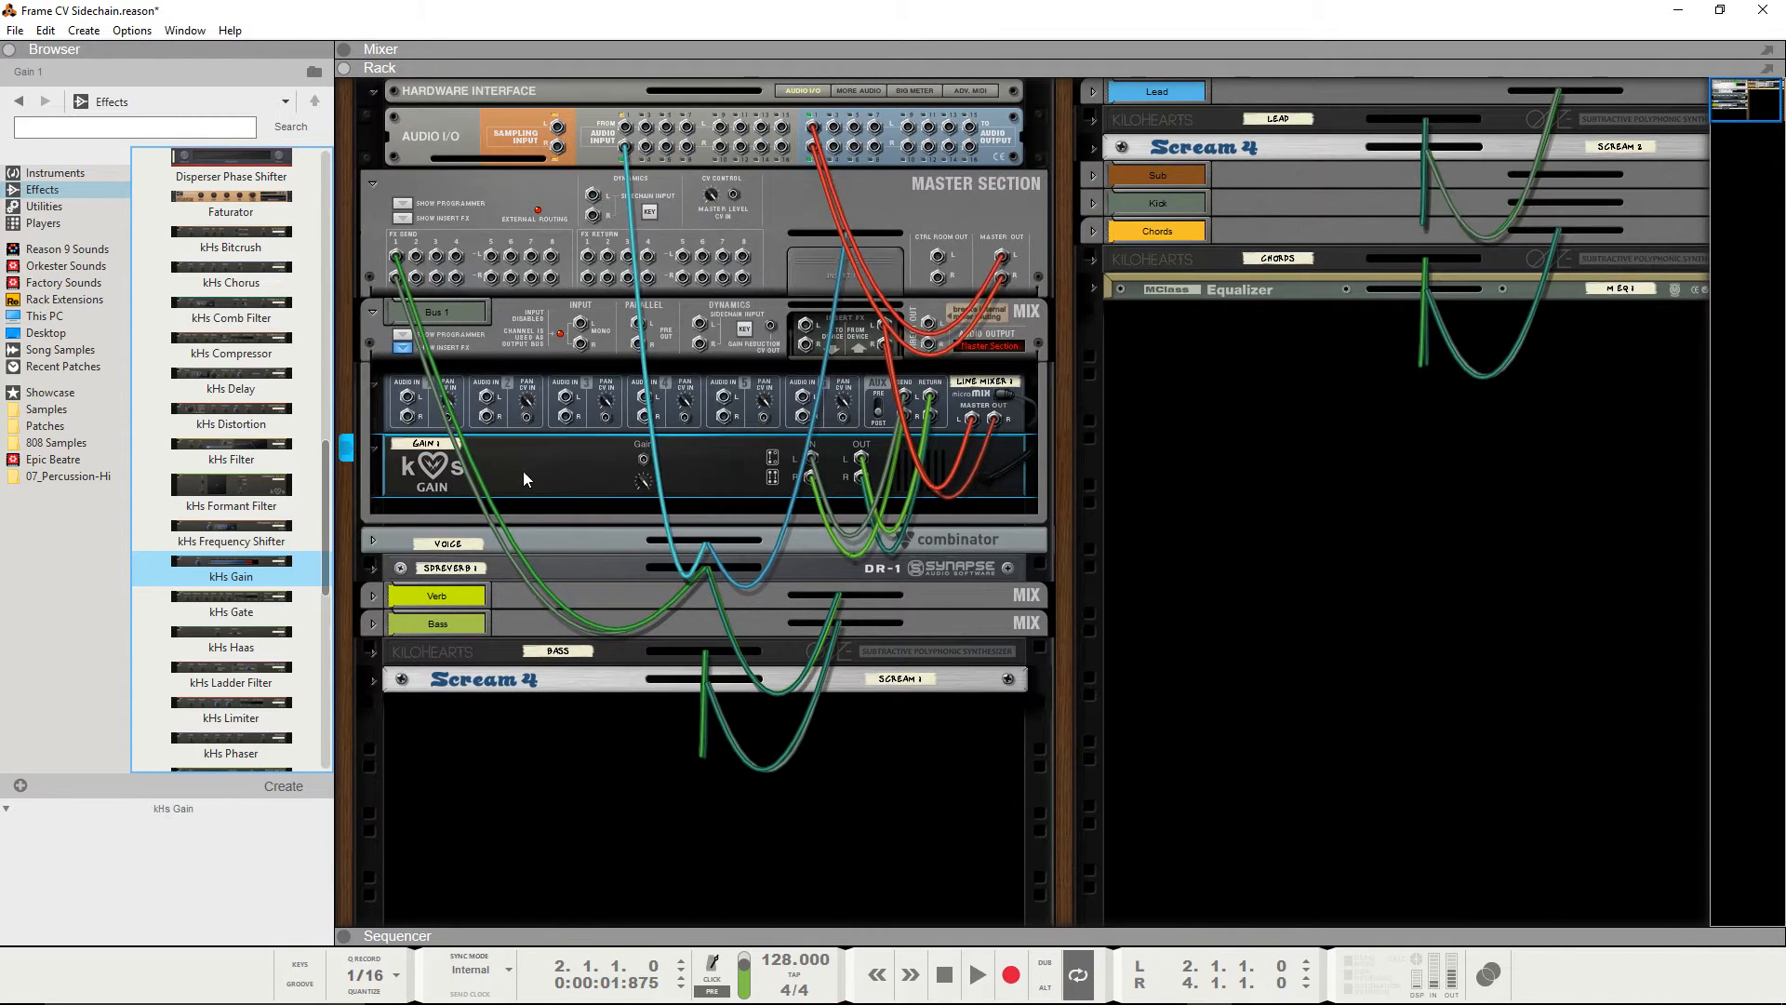
key("Tab")
left_click(564, 462)
key("Delete")
key("Return")
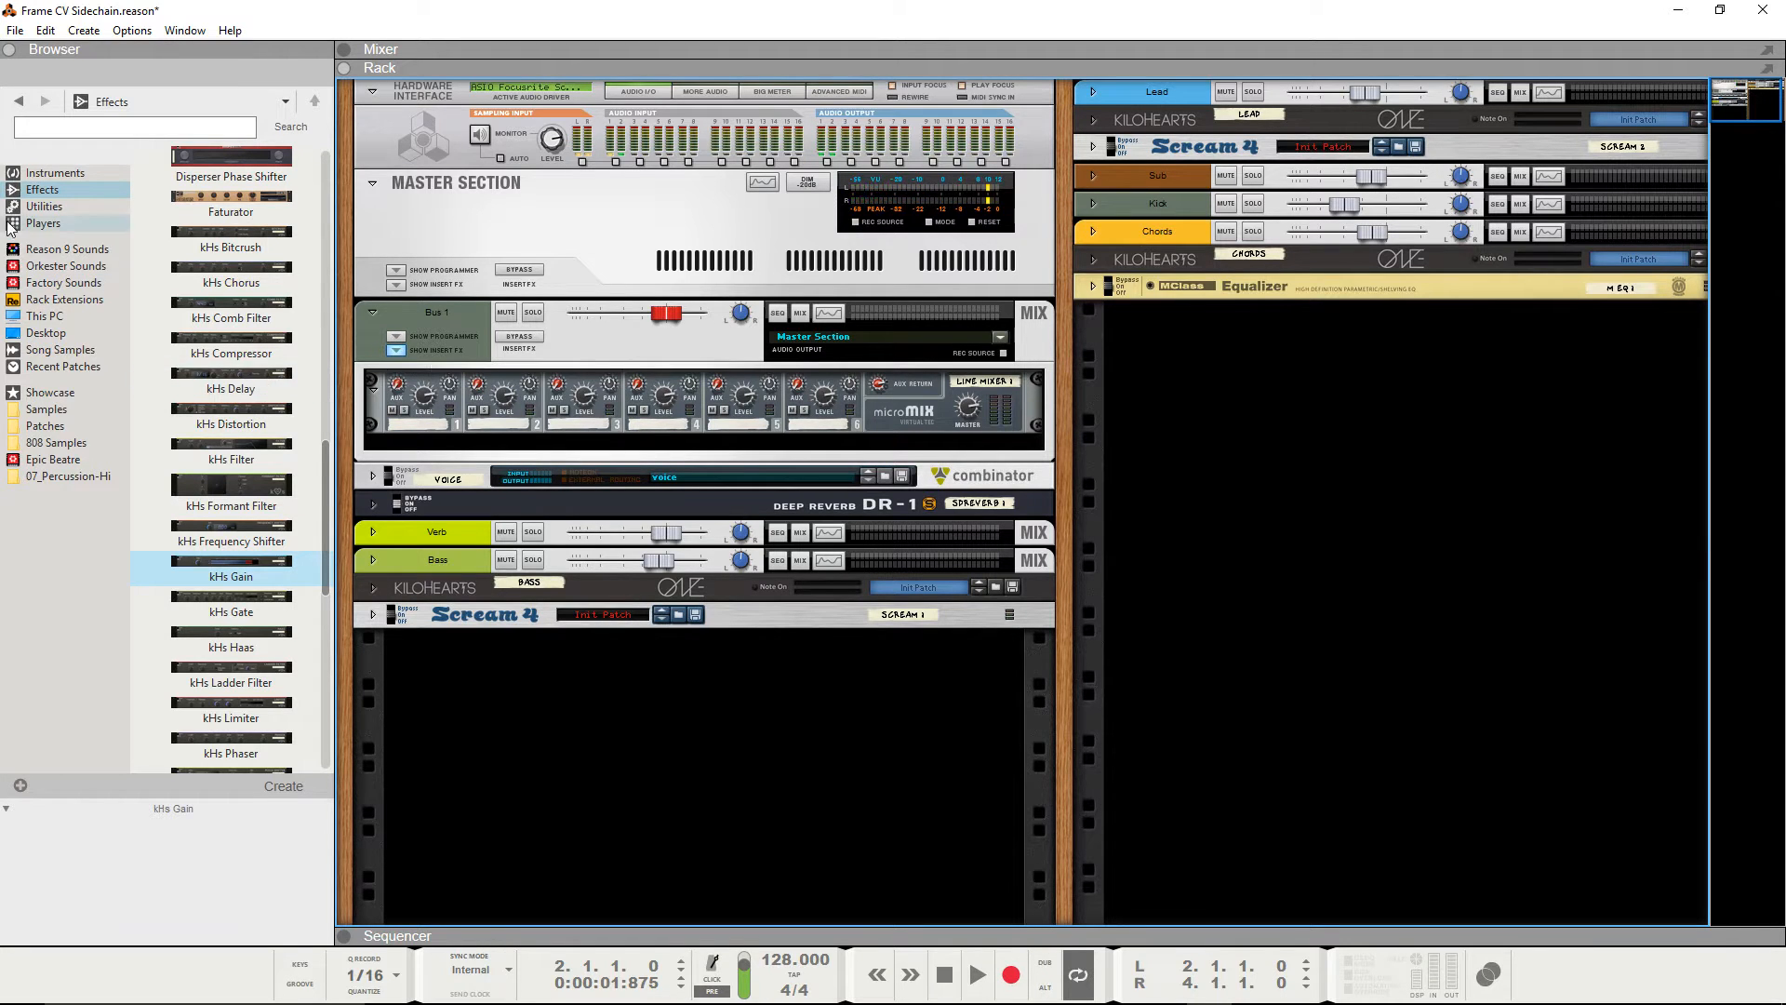
scroll(233, 373, "up", 5)
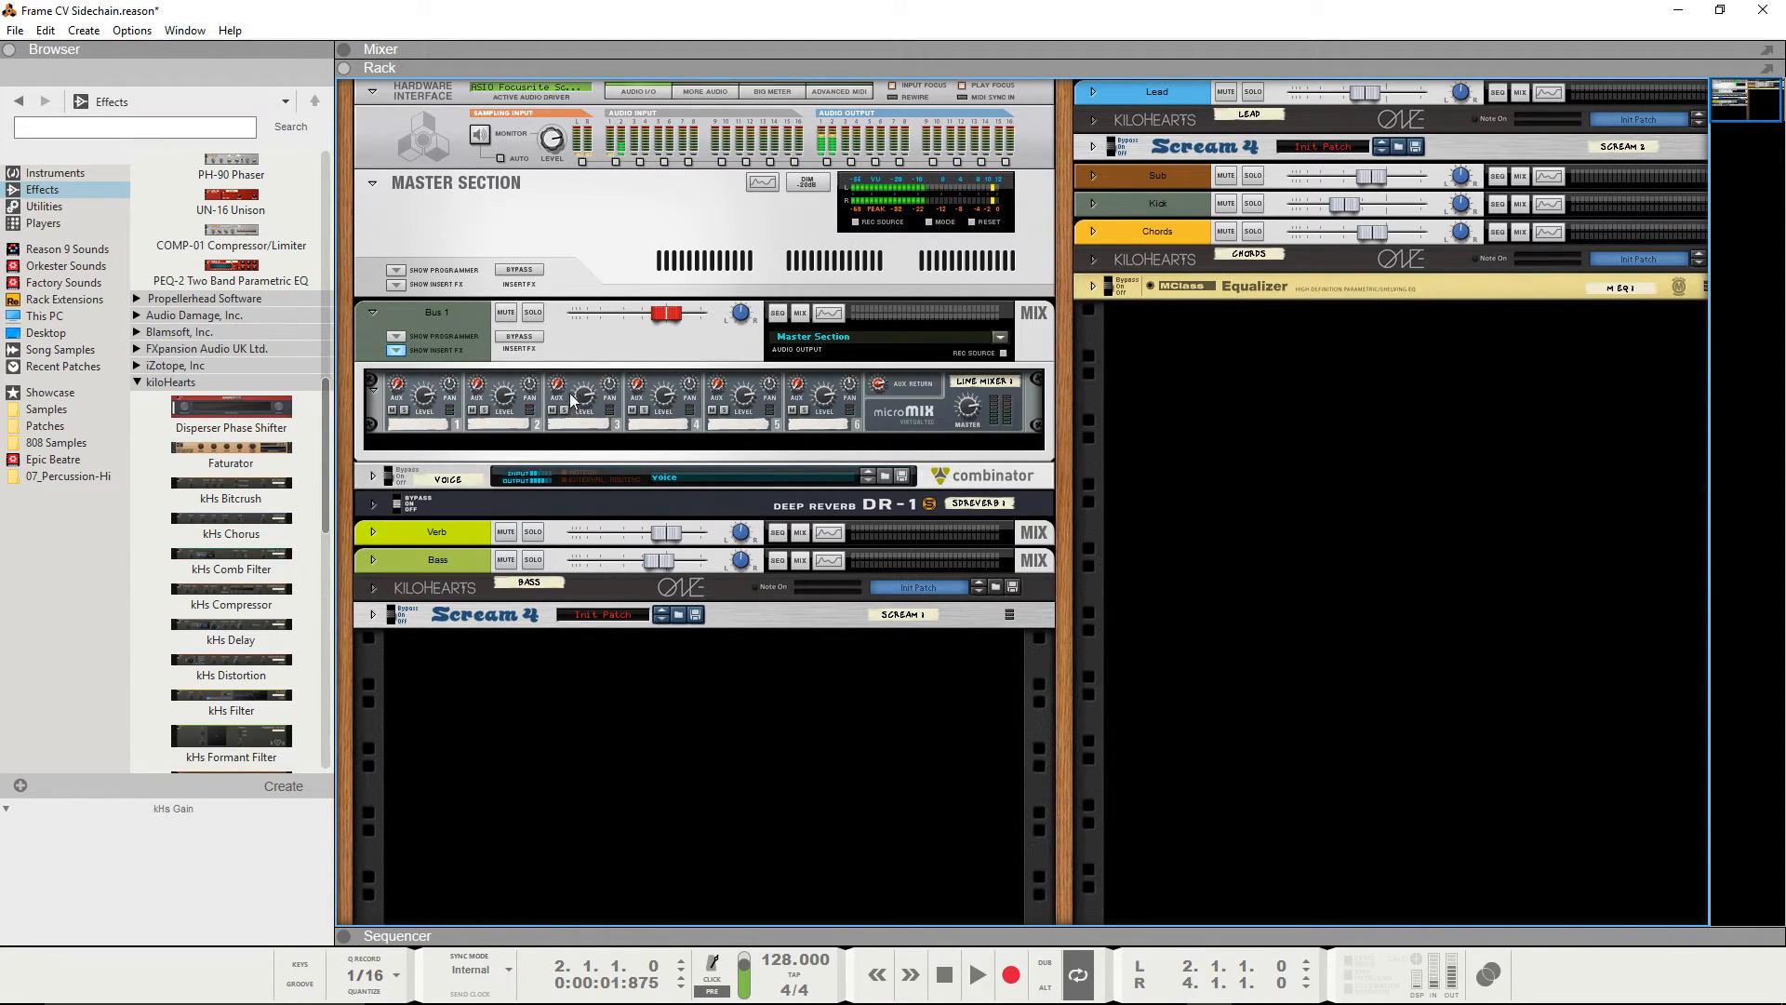
On the rack's rear, cable the Bus 1 insert FX To Device output to the line mixer's channel 1 audio input
key("Tab")
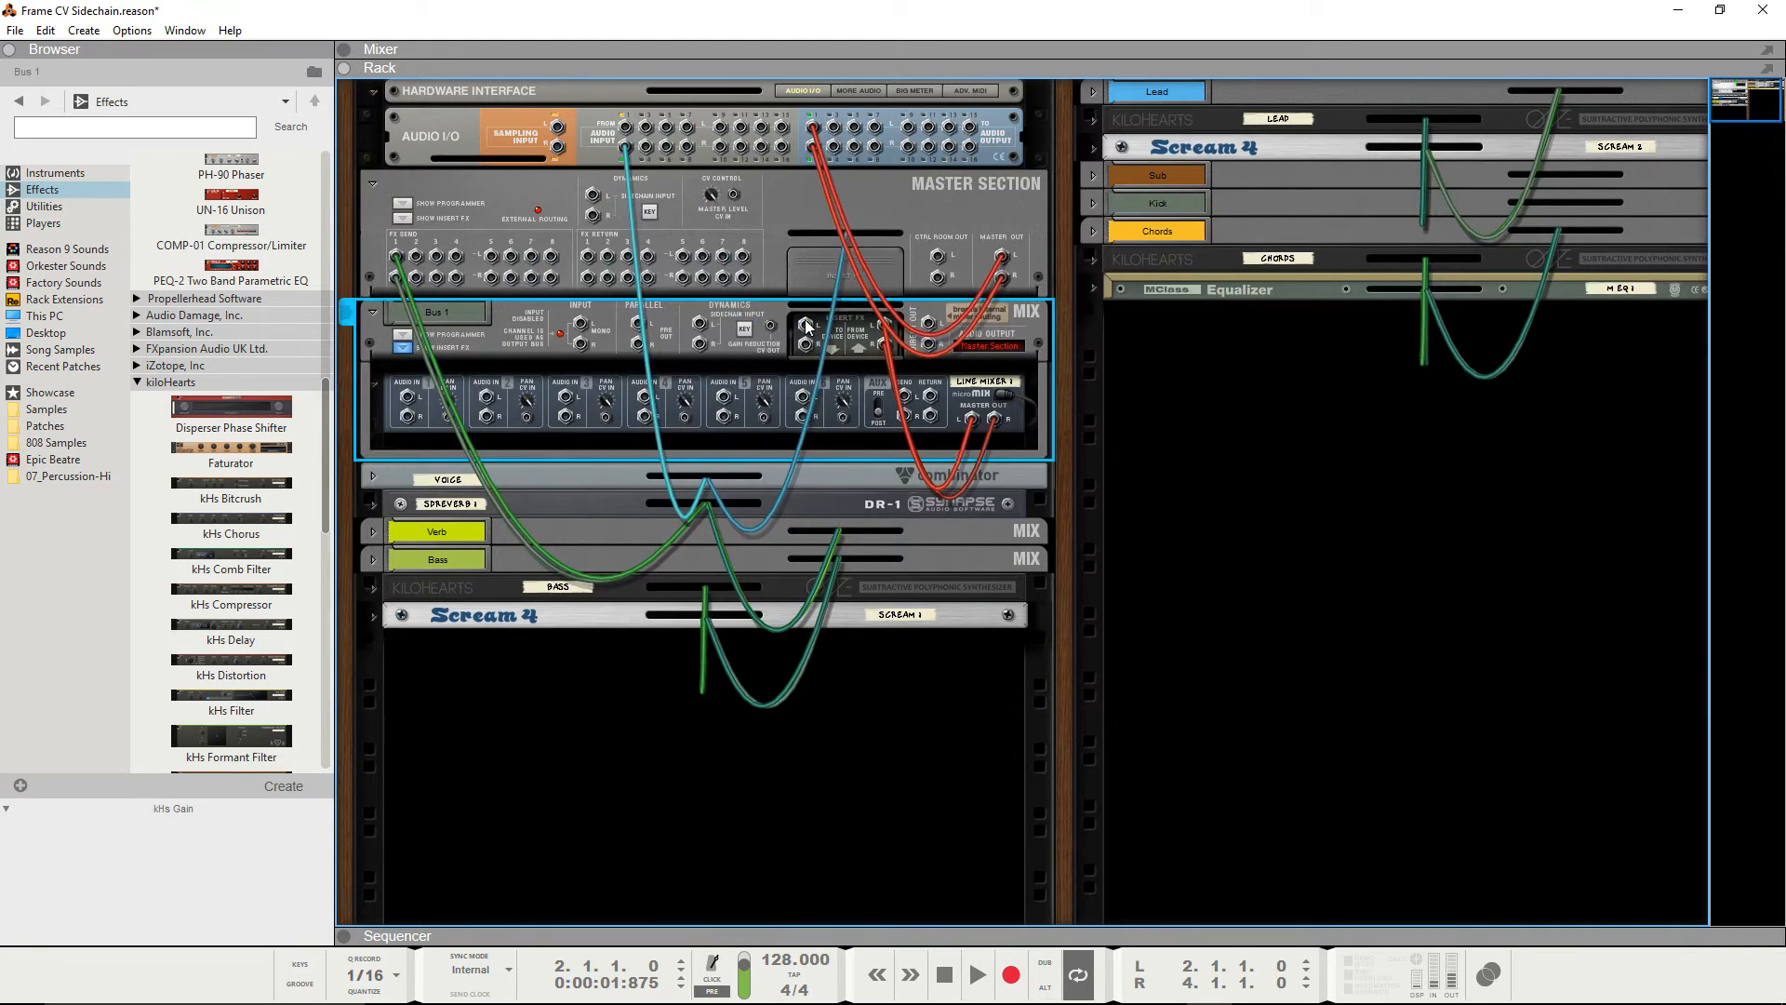
left_click_drag(806, 322, 406, 396)
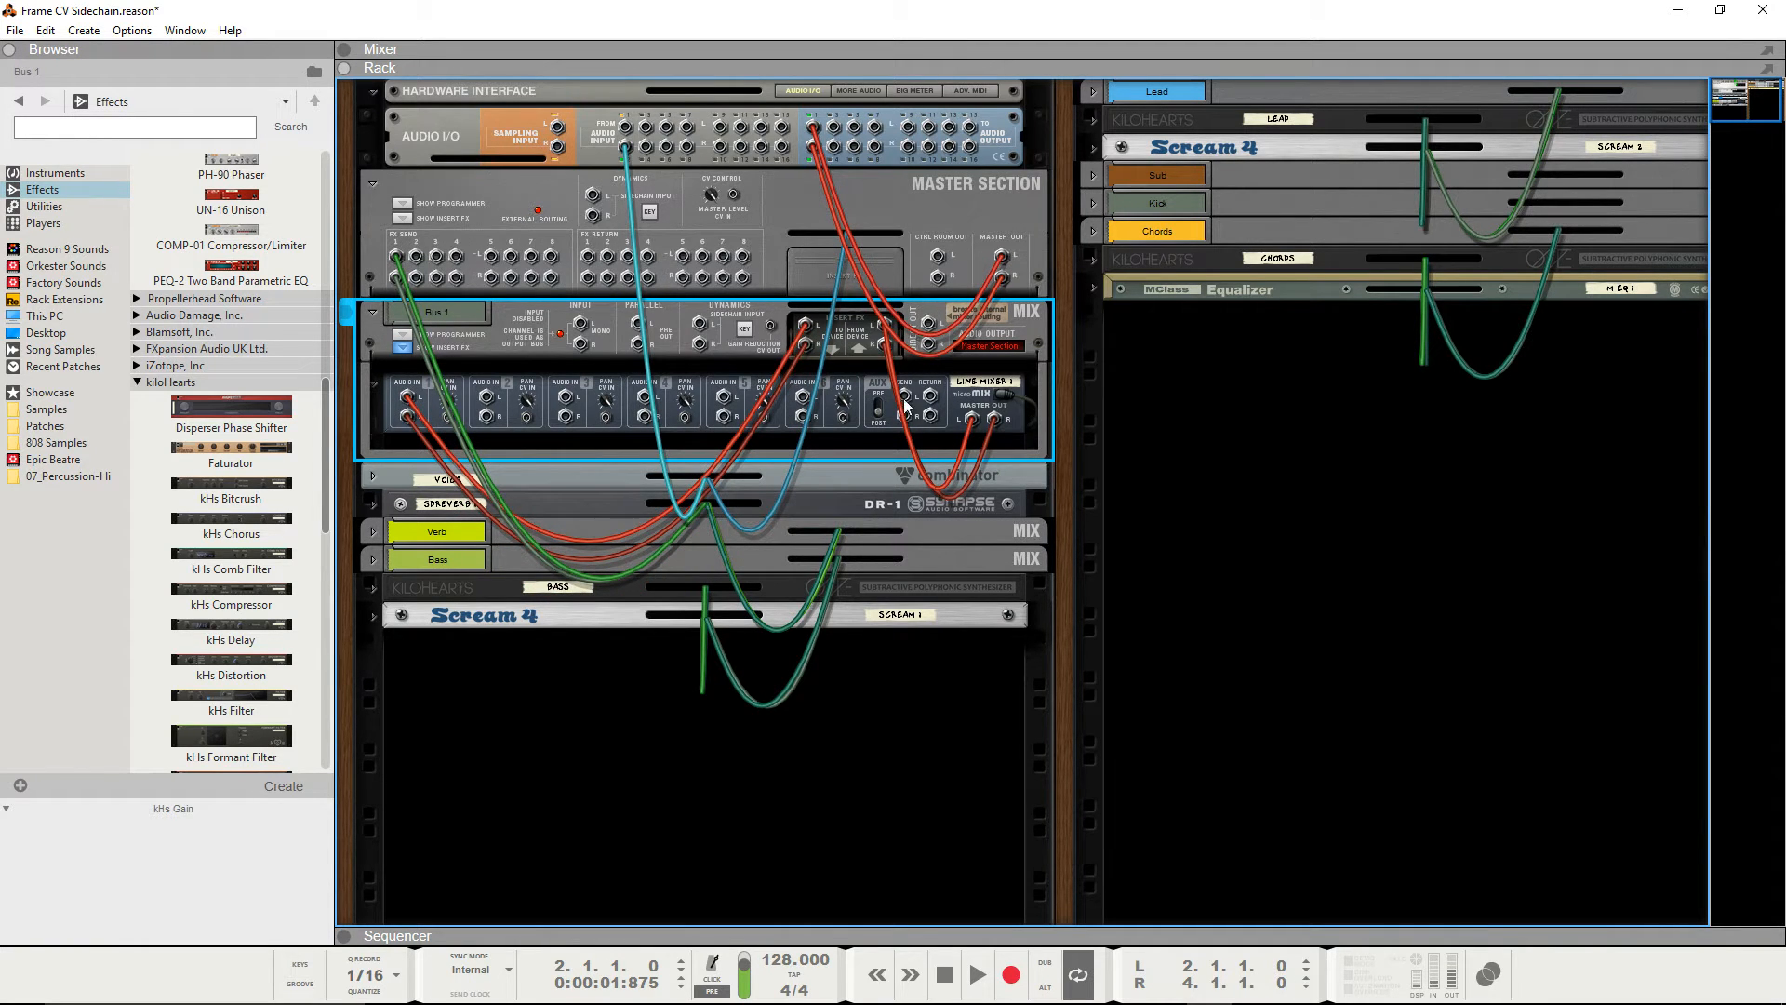
key("Tab")
Add a Frame CV Generator below the line mixer in the Bus 1 inserts
left_click(44, 206)
scroll(282, 689, "down", 5)
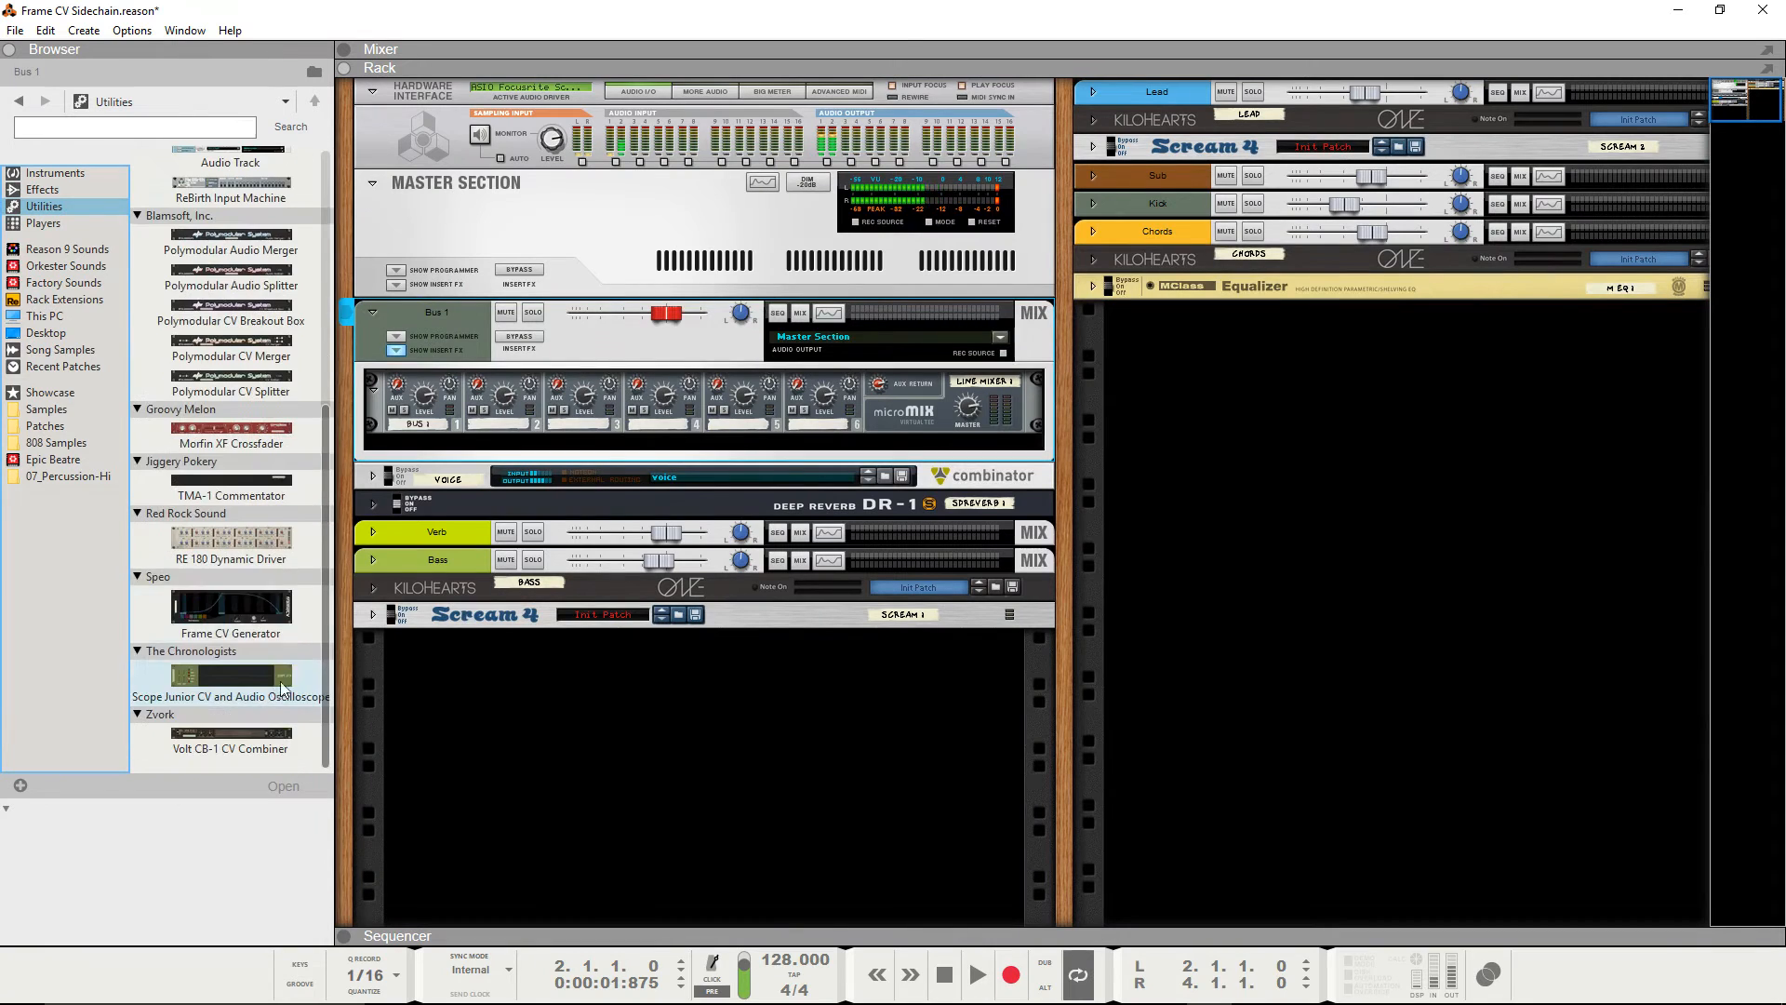
left_click_drag(231, 609, 691, 424)
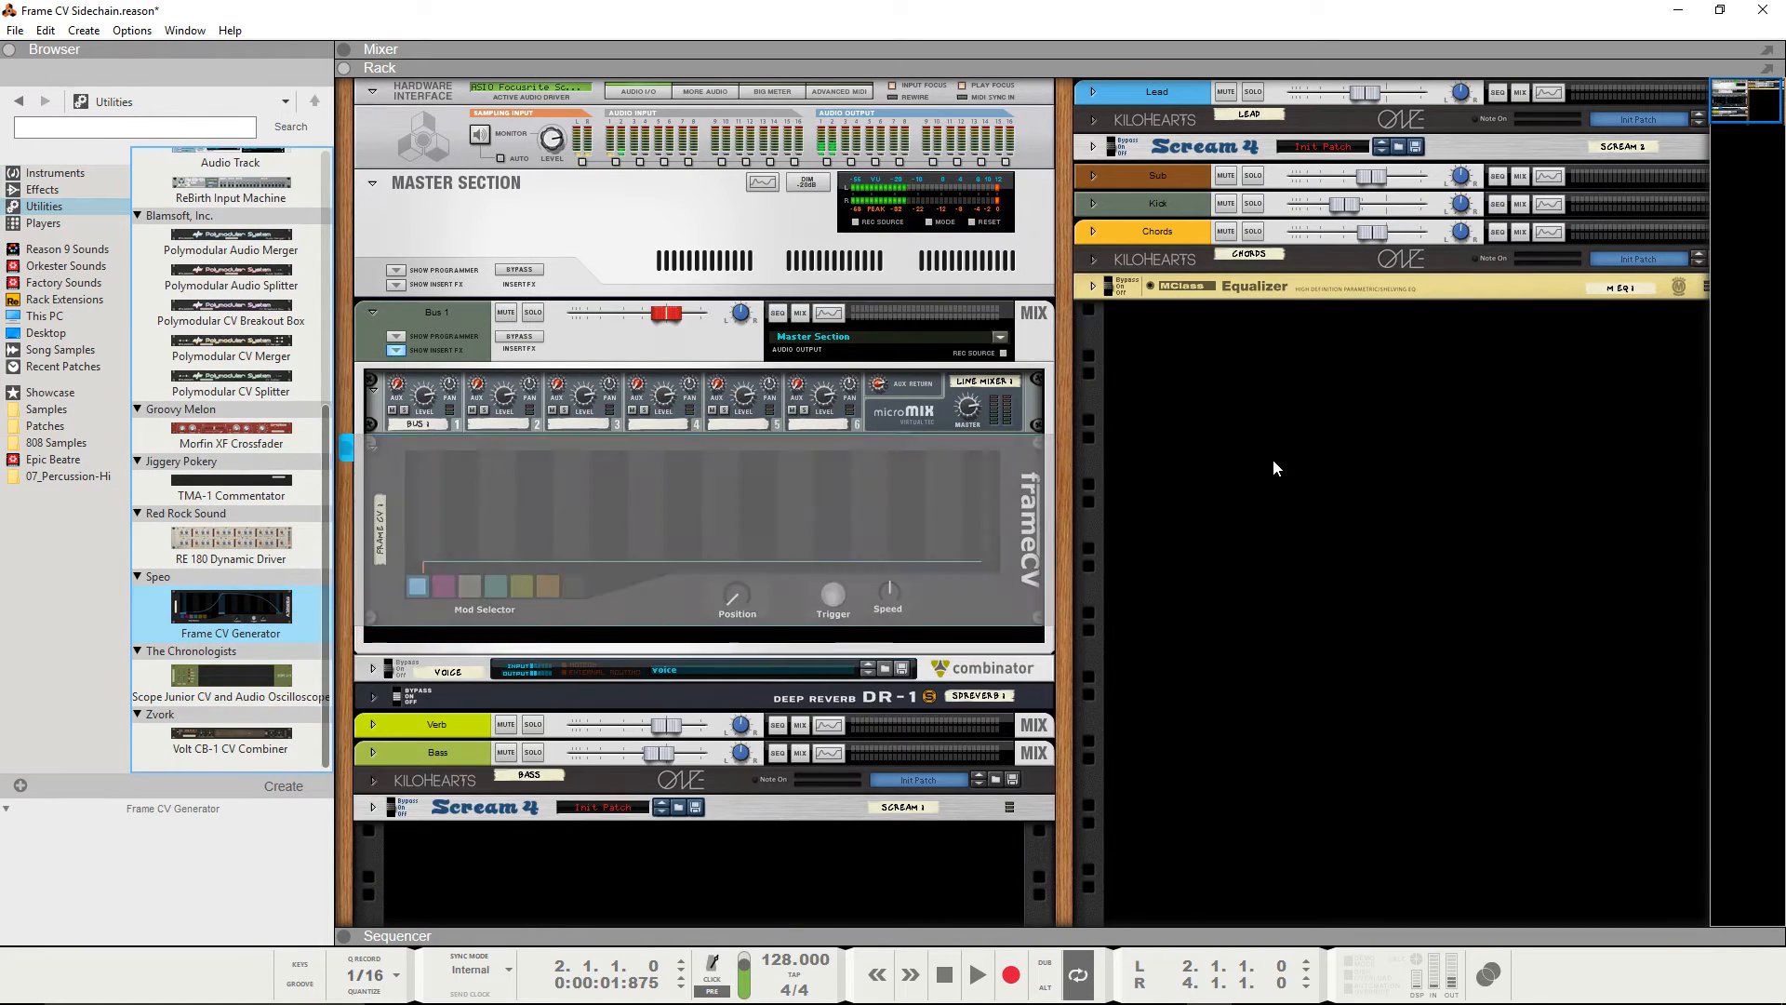
Show the Bus 1 programmer, cable Frame CV's blue CV output to Programmer CV In 1, and set that input to unipolar
left_click(395, 336)
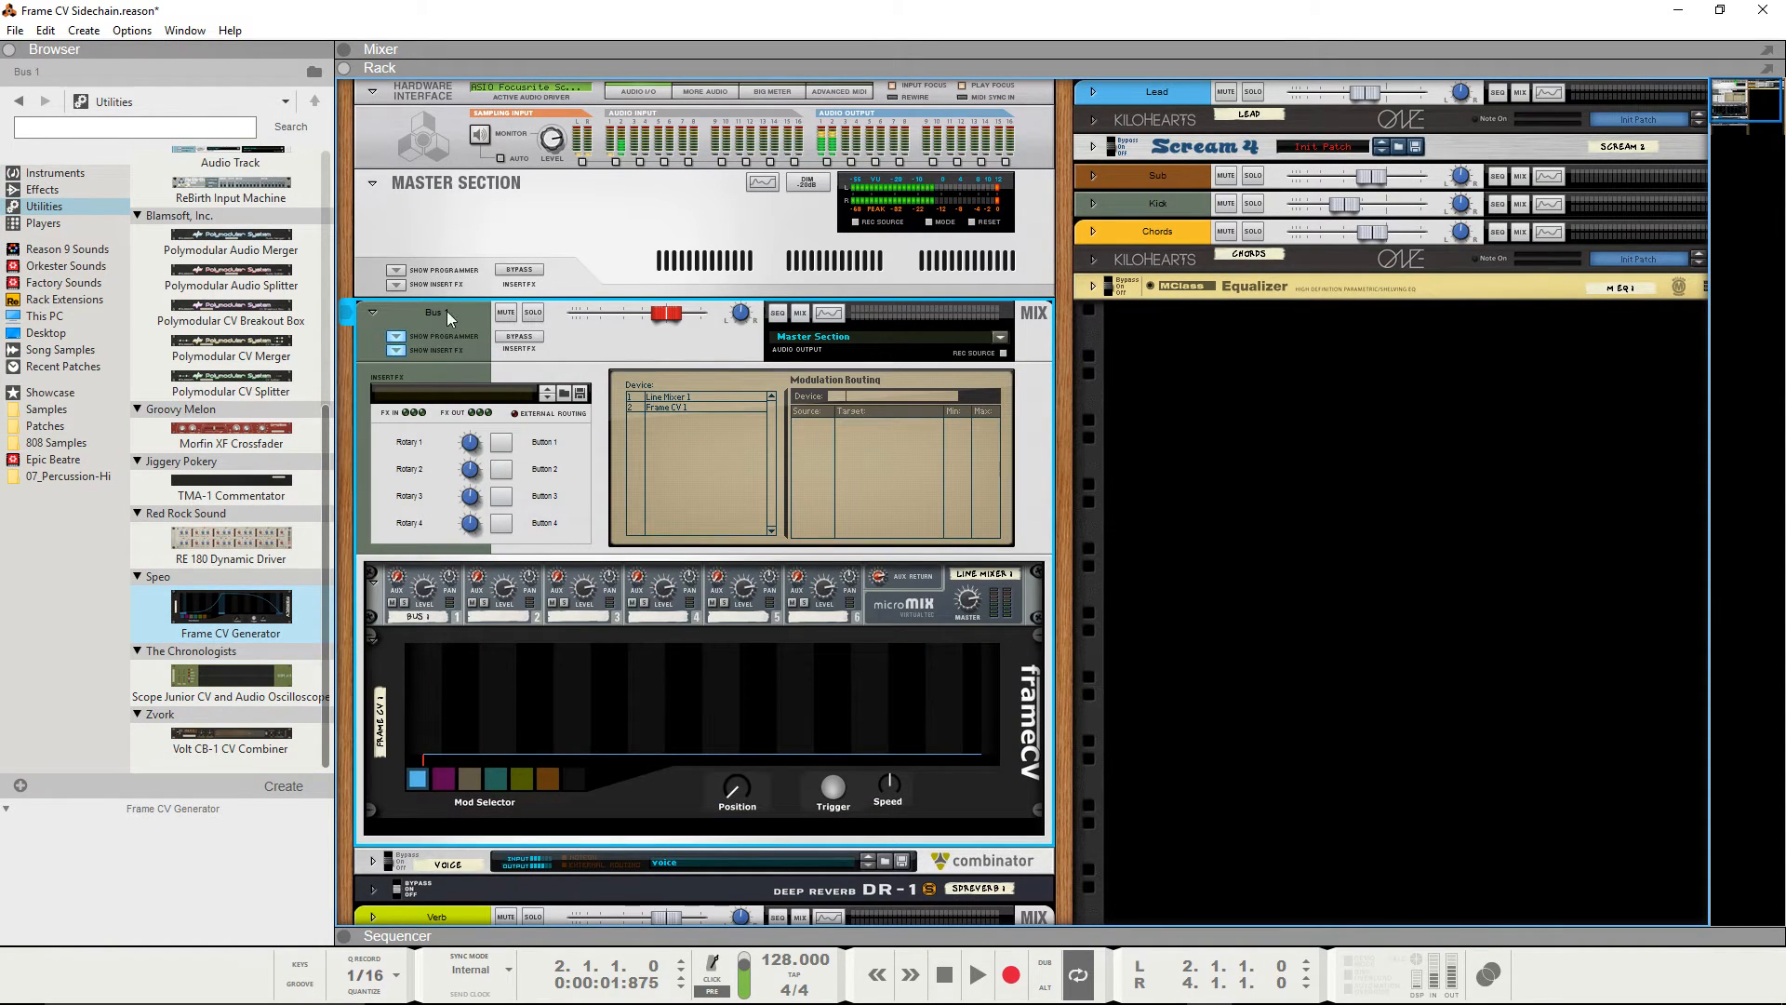
key("Tab")
left_click_drag(603, 693, 629, 454)
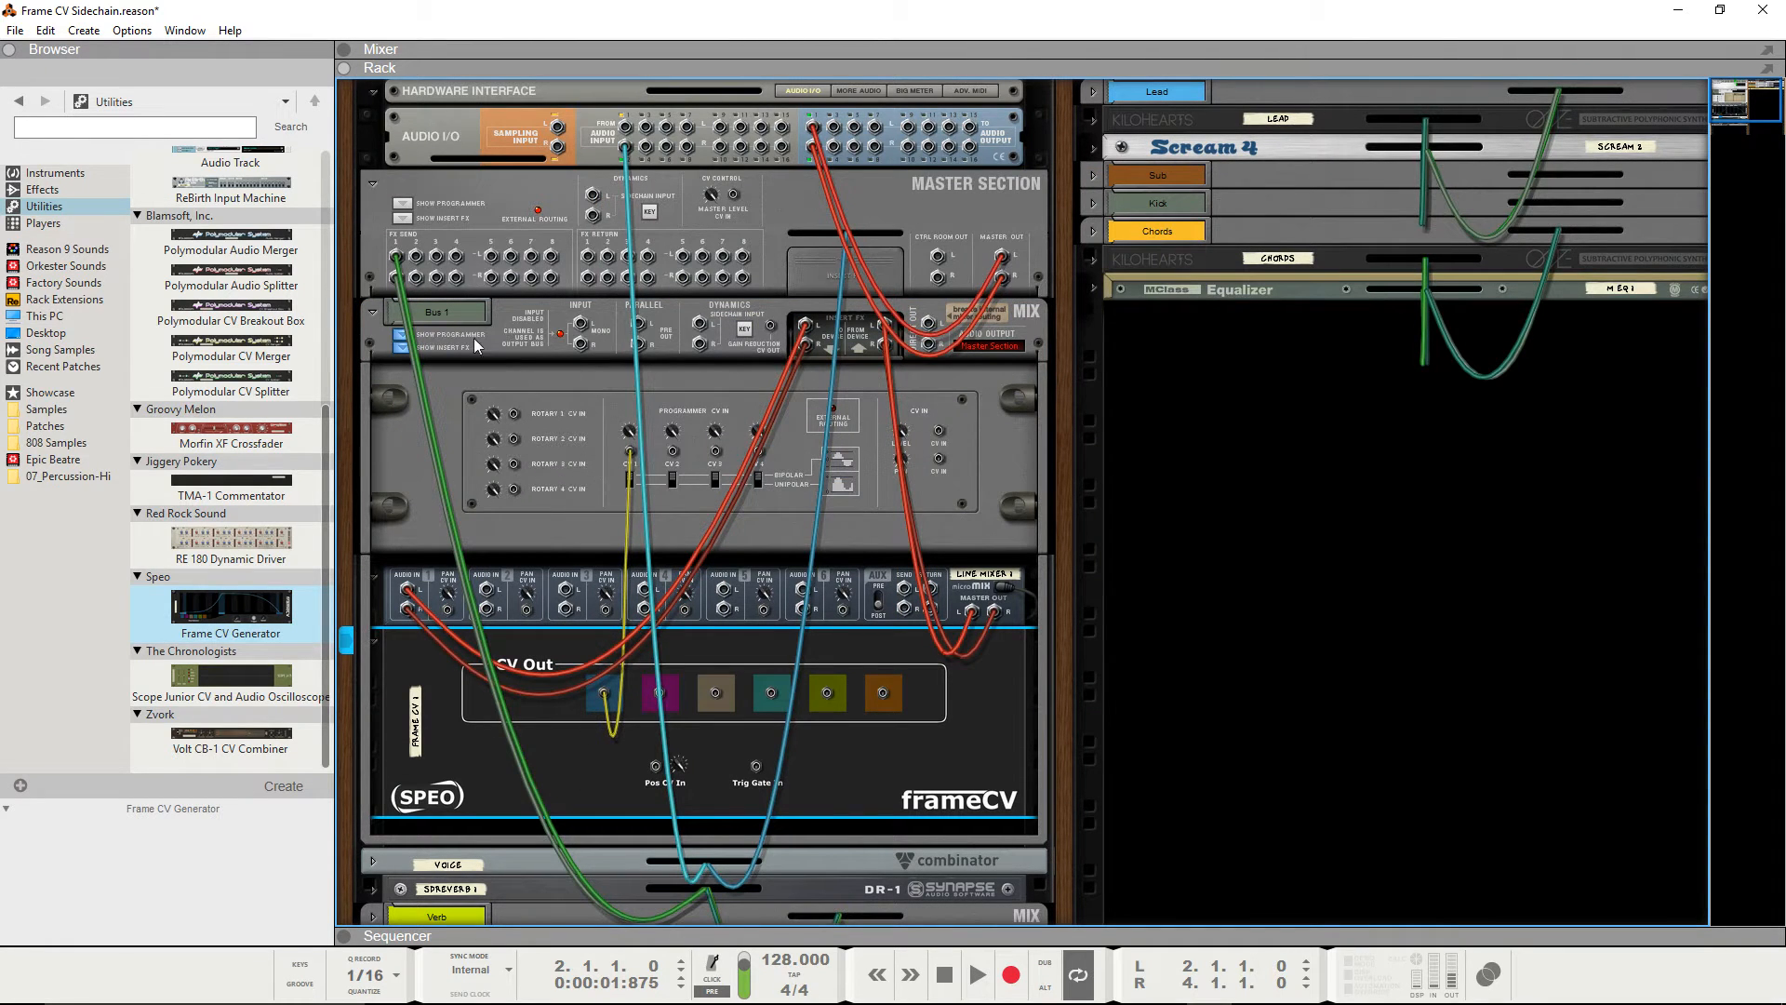
left_click(628, 480)
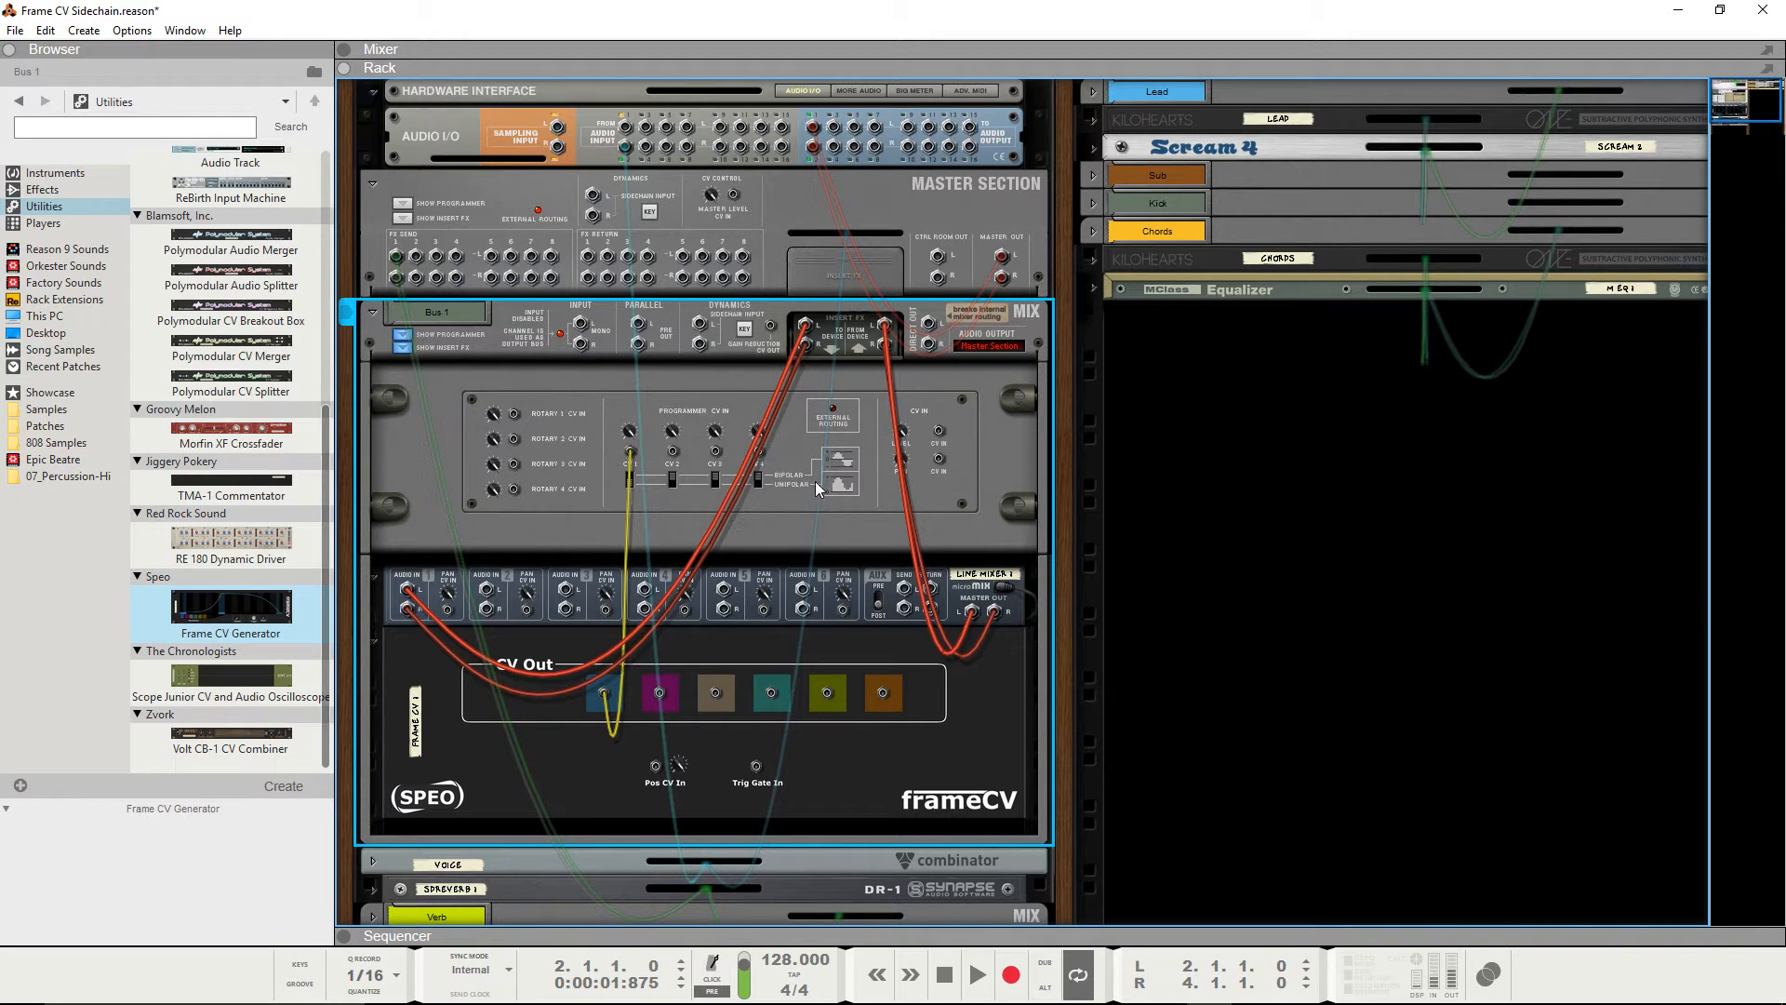
key("Tab")
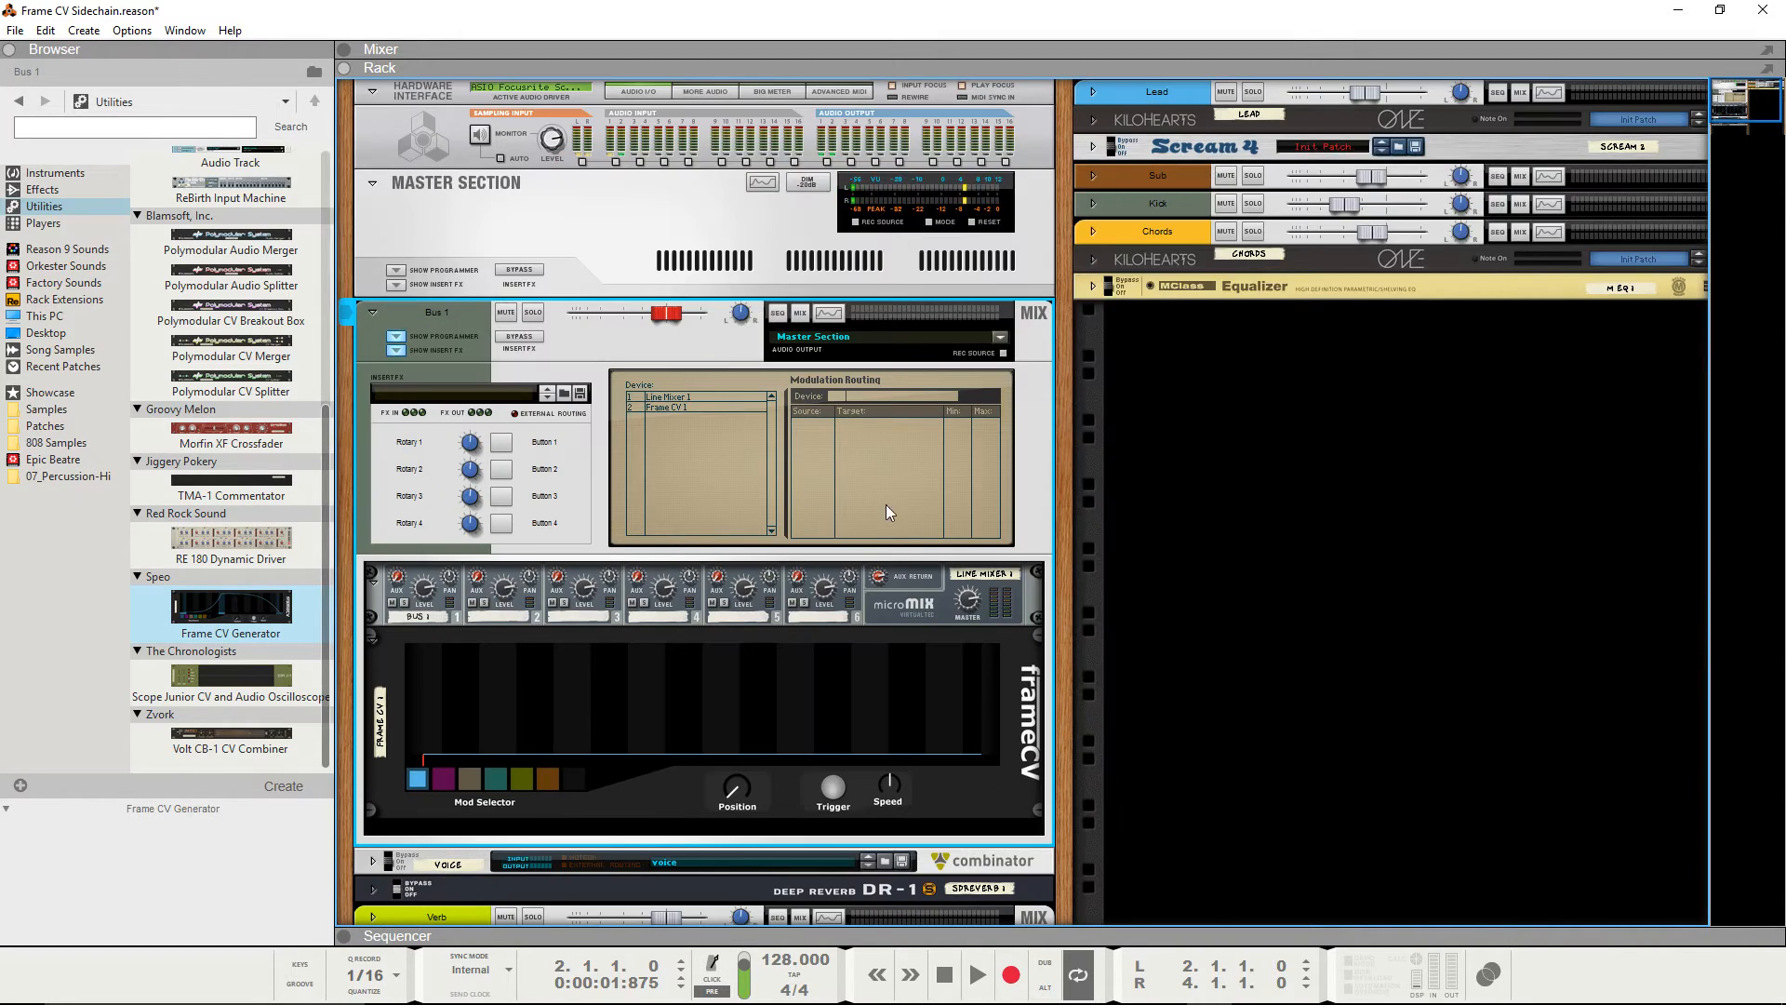
In the Bus 1 modulation routing, assign CV Input 1 to Line Mixer 1's Master Level with a maximum of 100
left_click(686, 398)
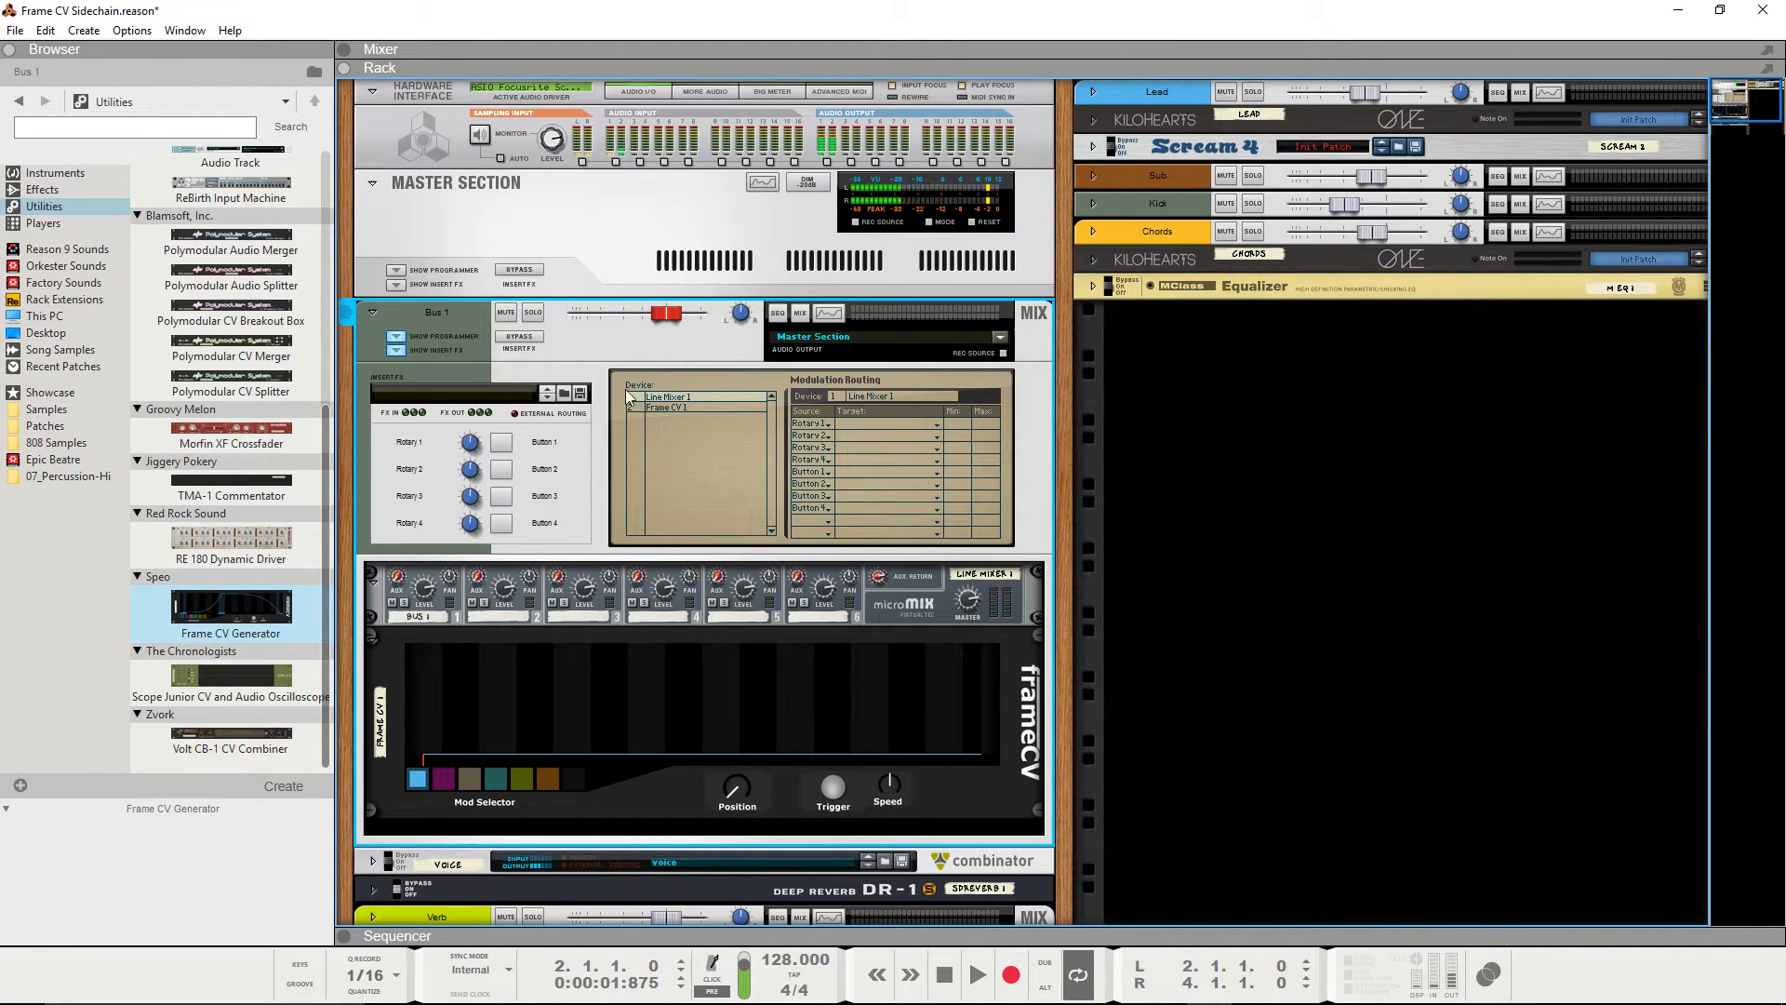
left_click(820, 524)
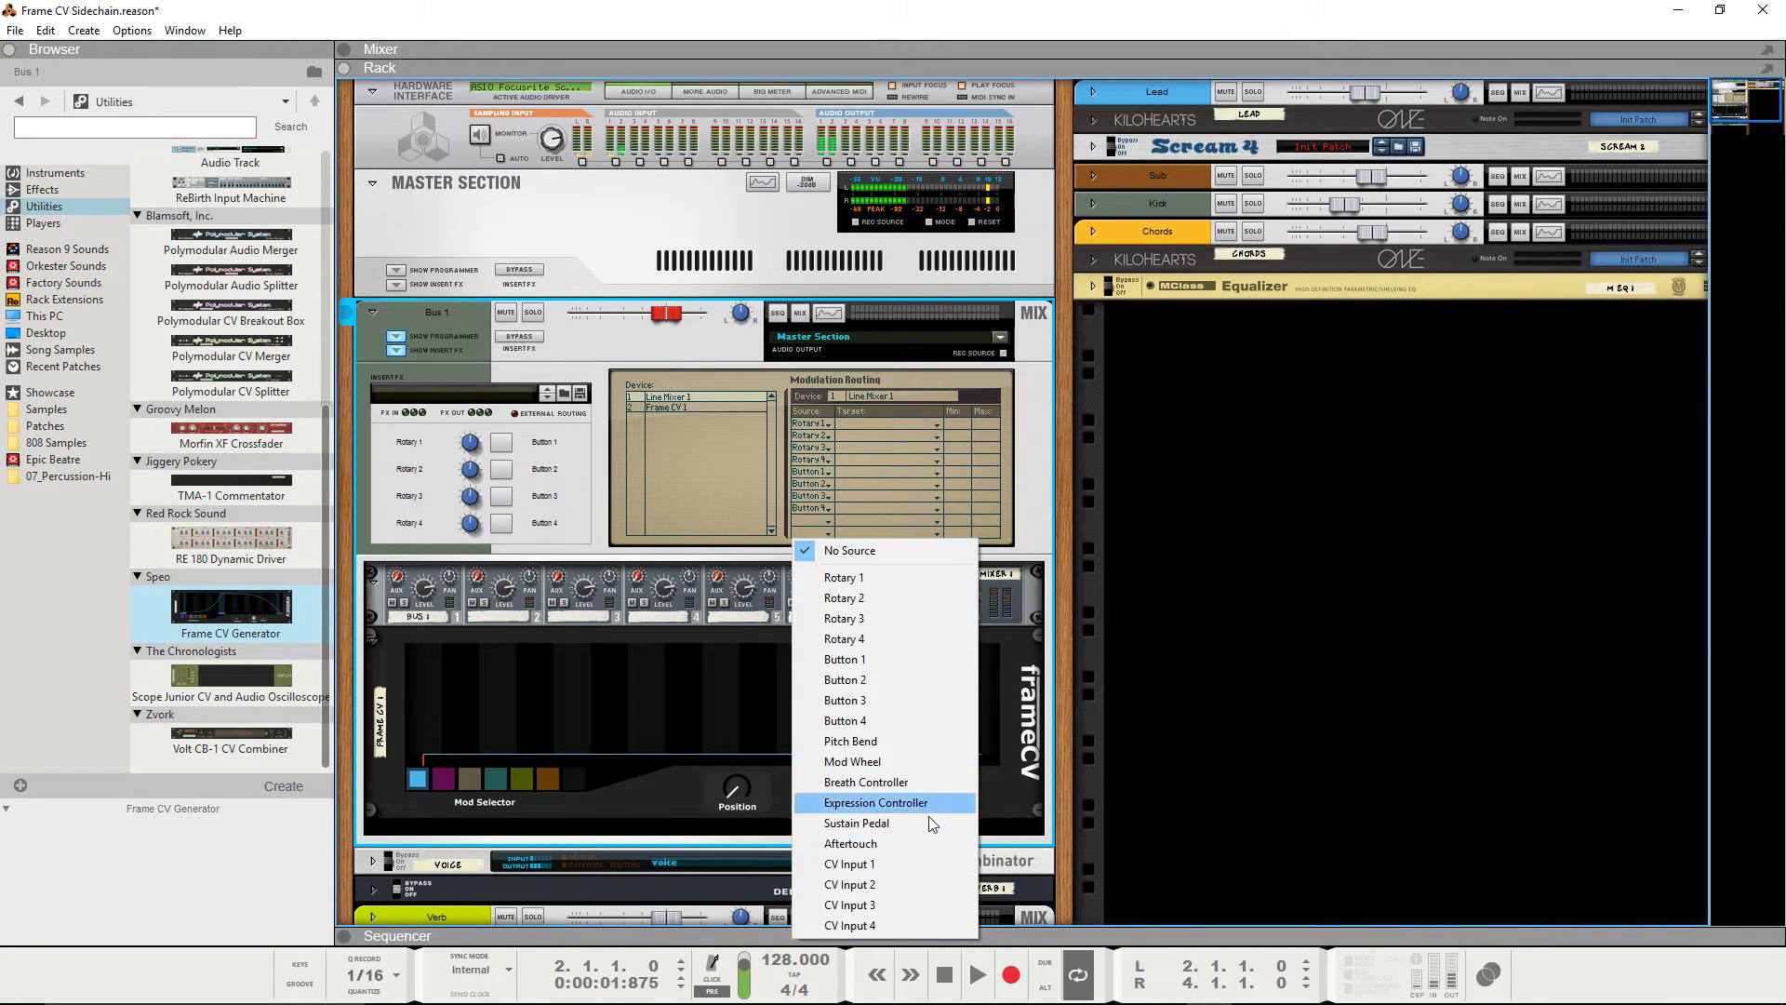
left_click(875, 864)
left_click(853, 537)
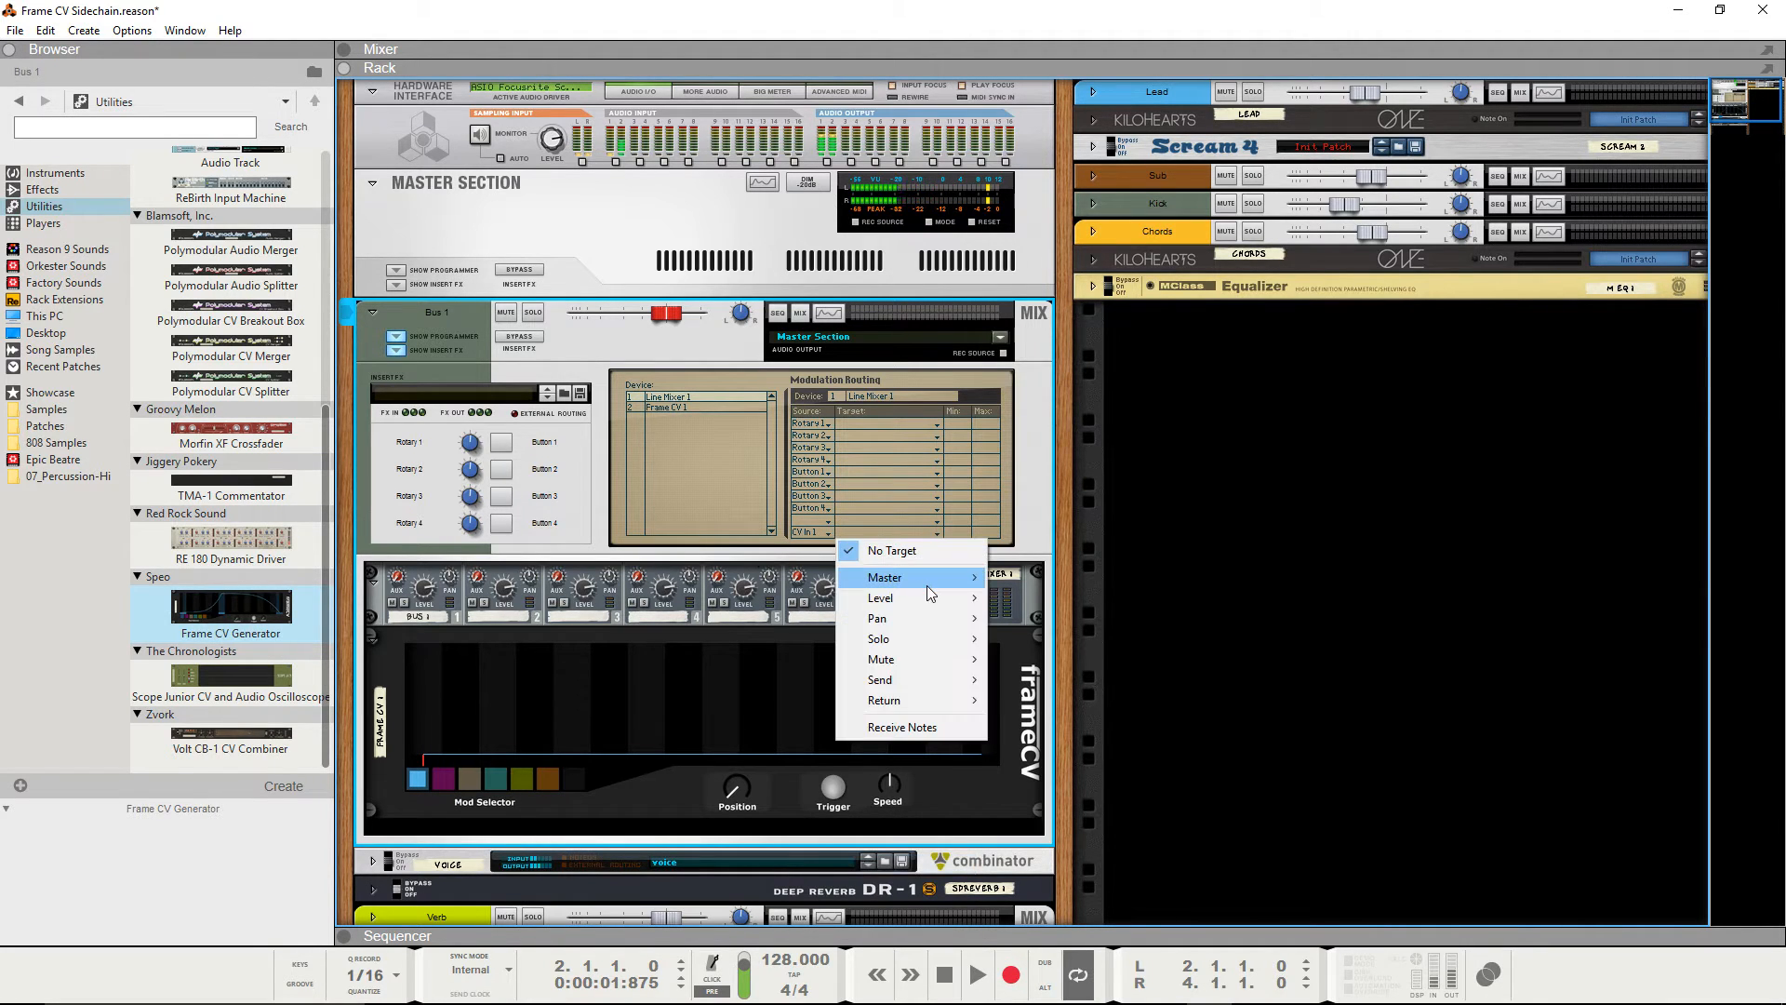
mouse_move(967, 581)
left_click(1045, 575)
left_click_drag(991, 545, 1002, 588)
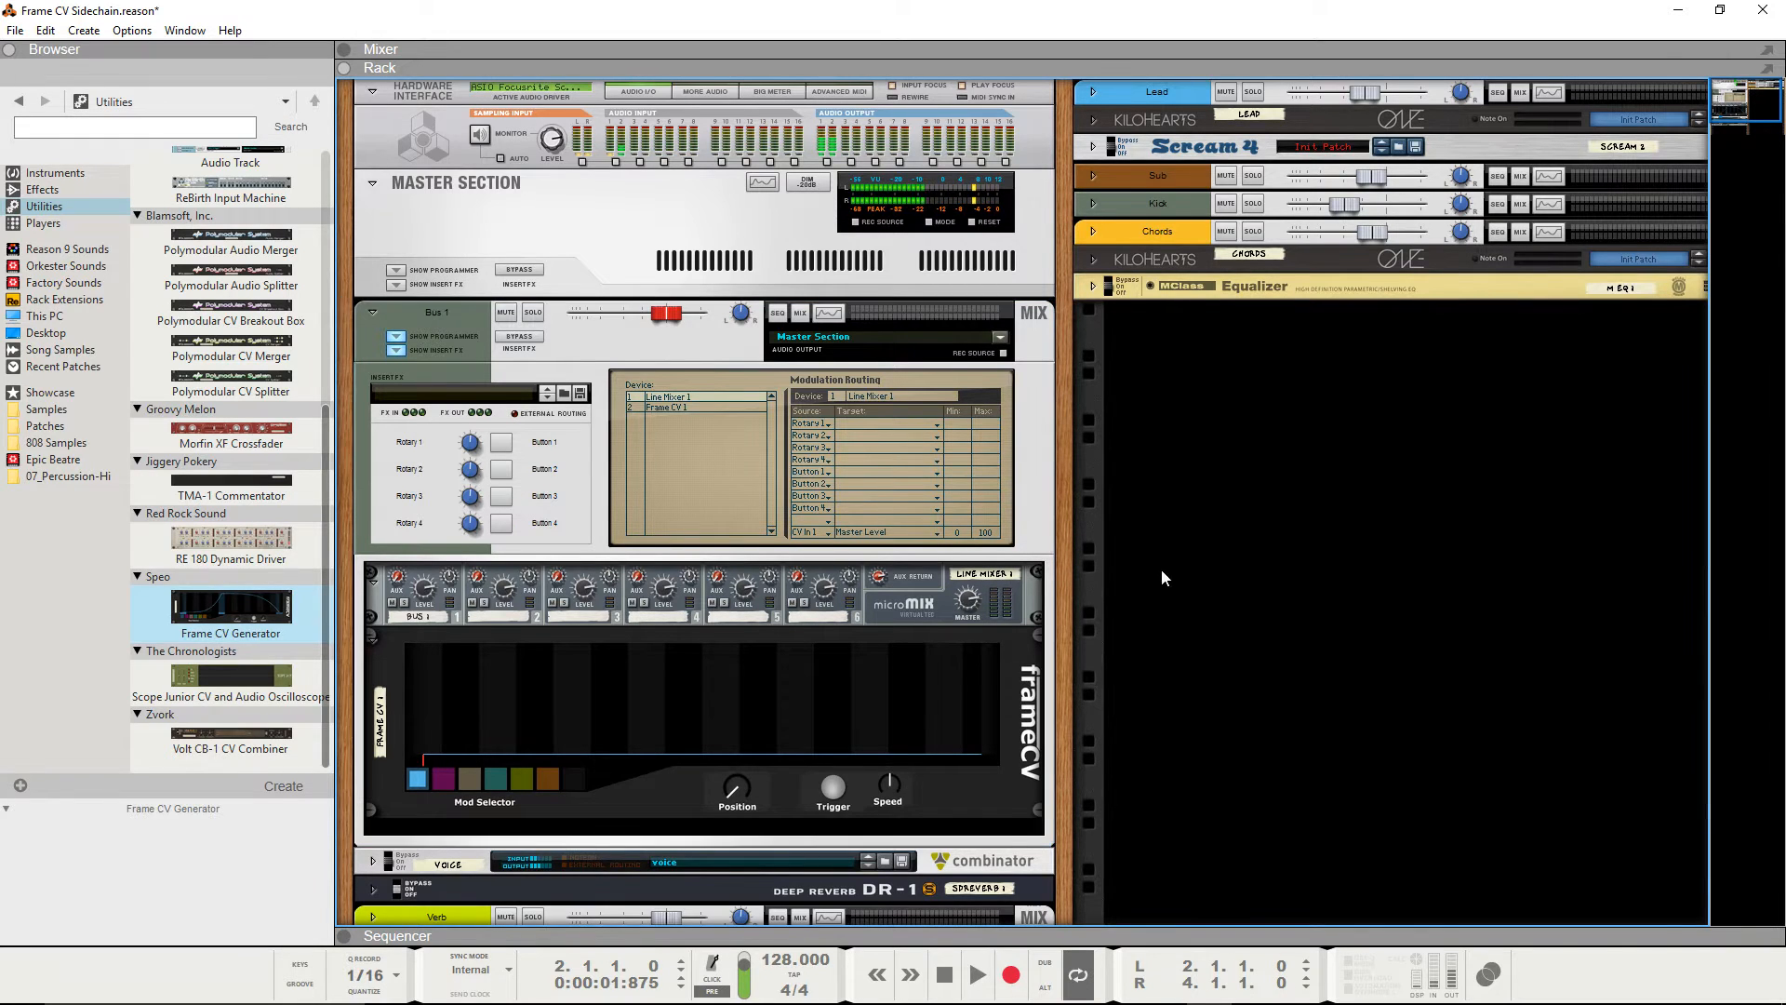
In Frame CV's blue curve, place a full-level starting point in the first frame and a low dip point in the second
scroll(1161, 567, "down", 2)
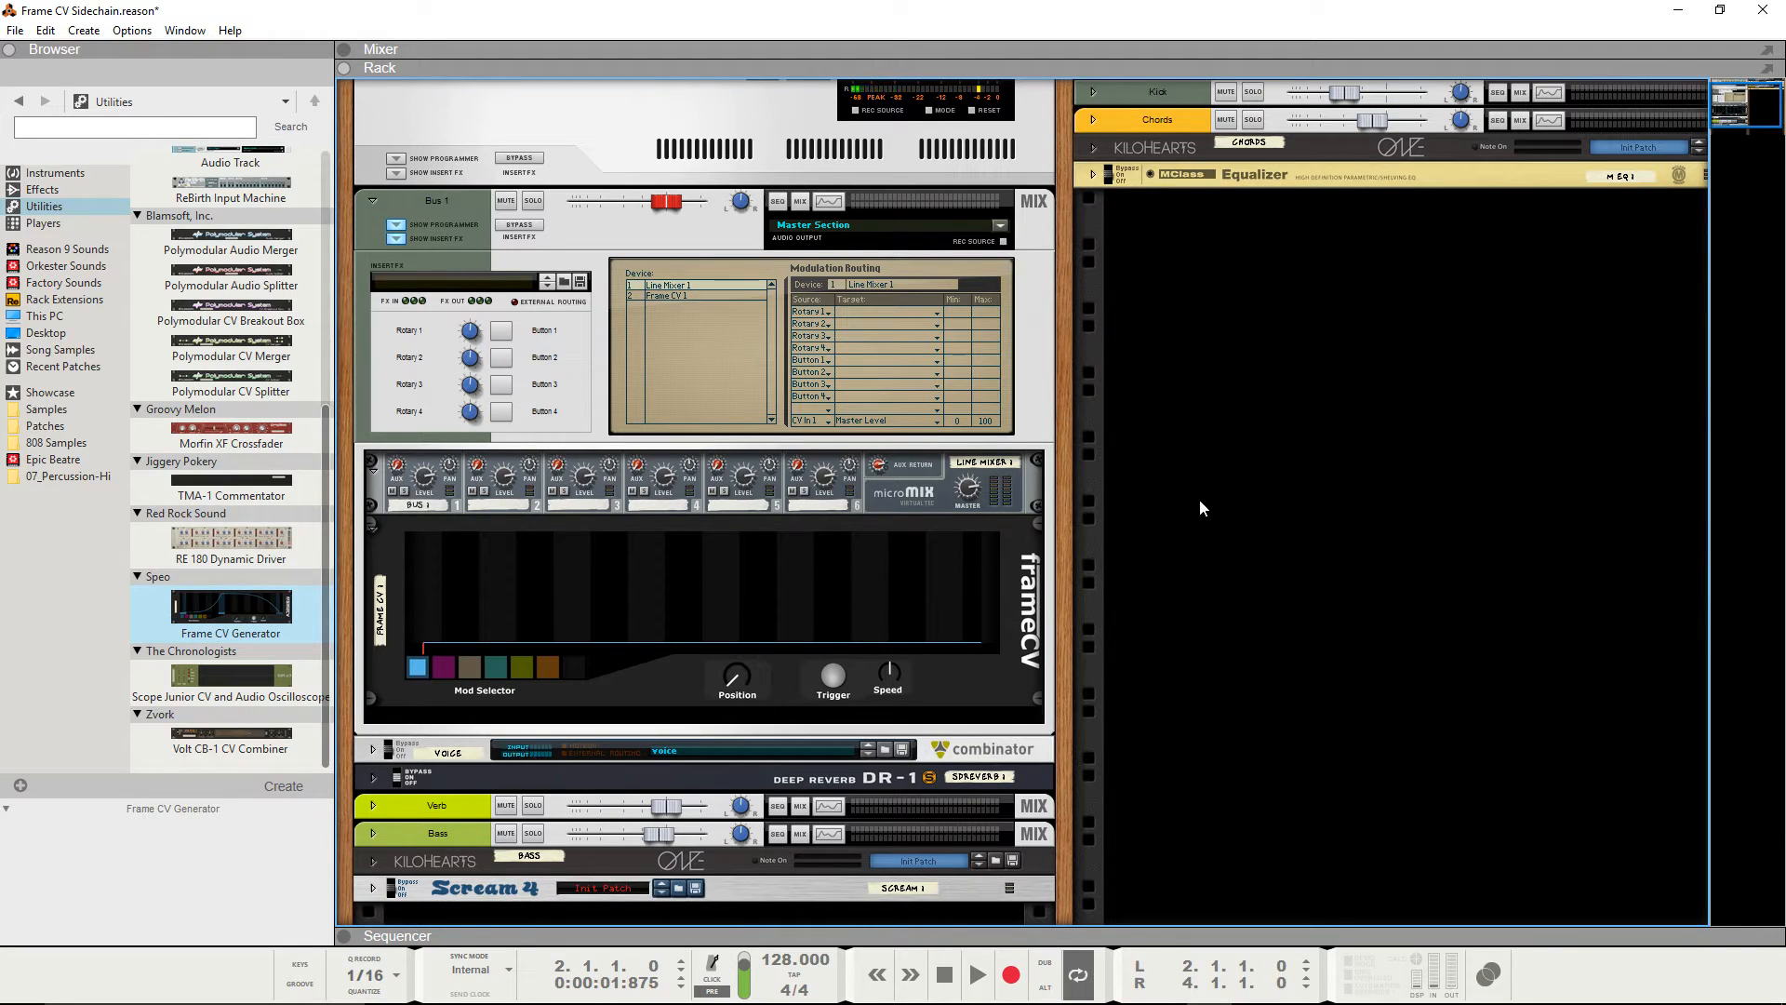
mouse_move(718, 642)
left_mouse_down()
mouse_move(737, 561)
mouse_move(724, 527)
mouse_move(724, 617)
mouse_move(726, 499)
mouse_move(724, 646)
left_mouse_up()
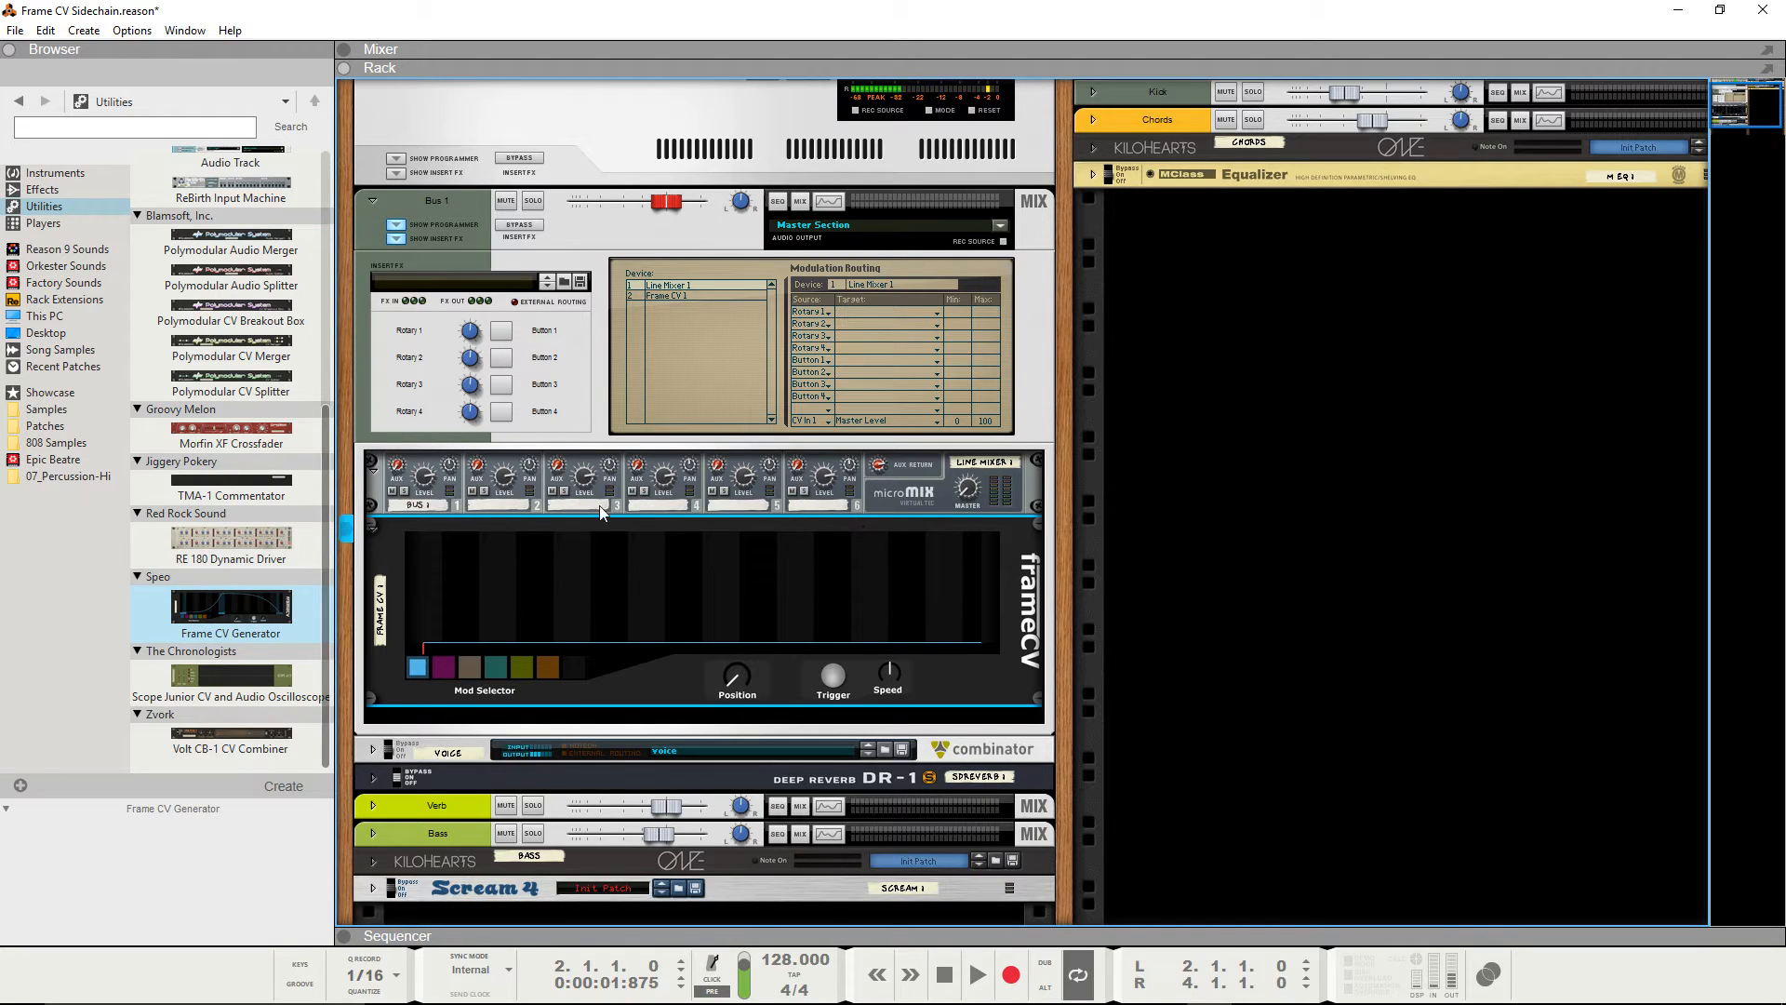
left_click_drag(427, 556, 429, 540)
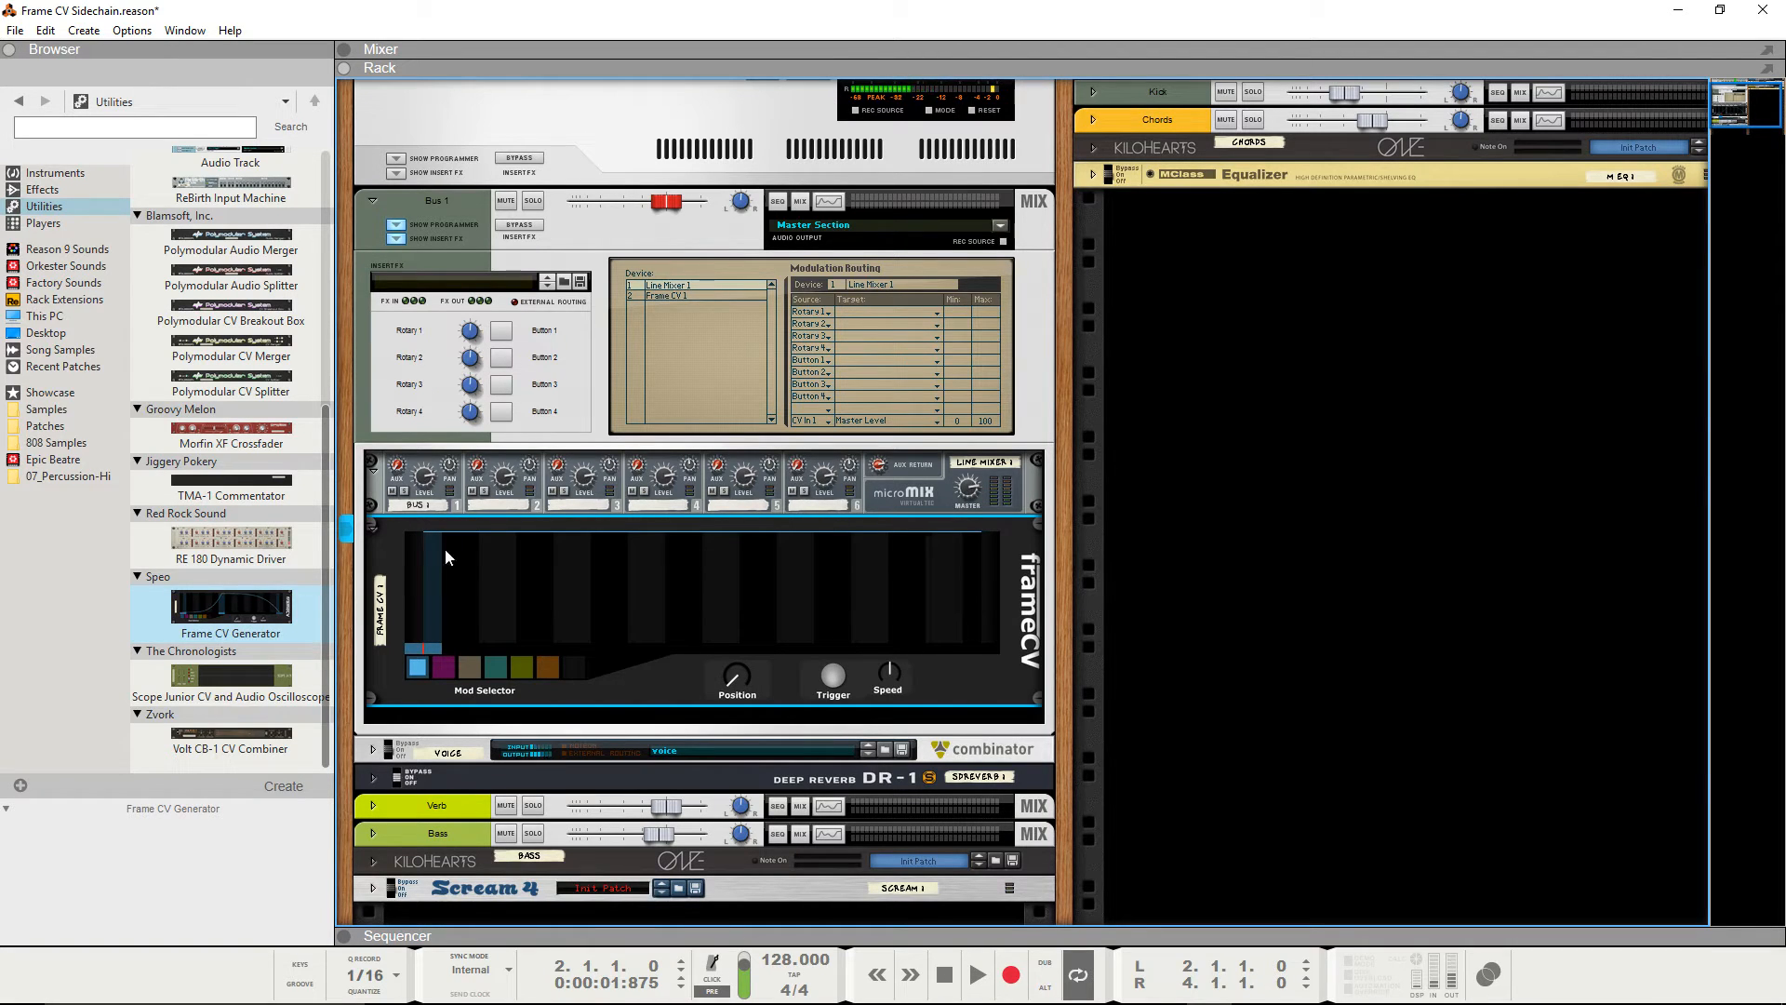
left_click_drag(463, 566, 460, 621)
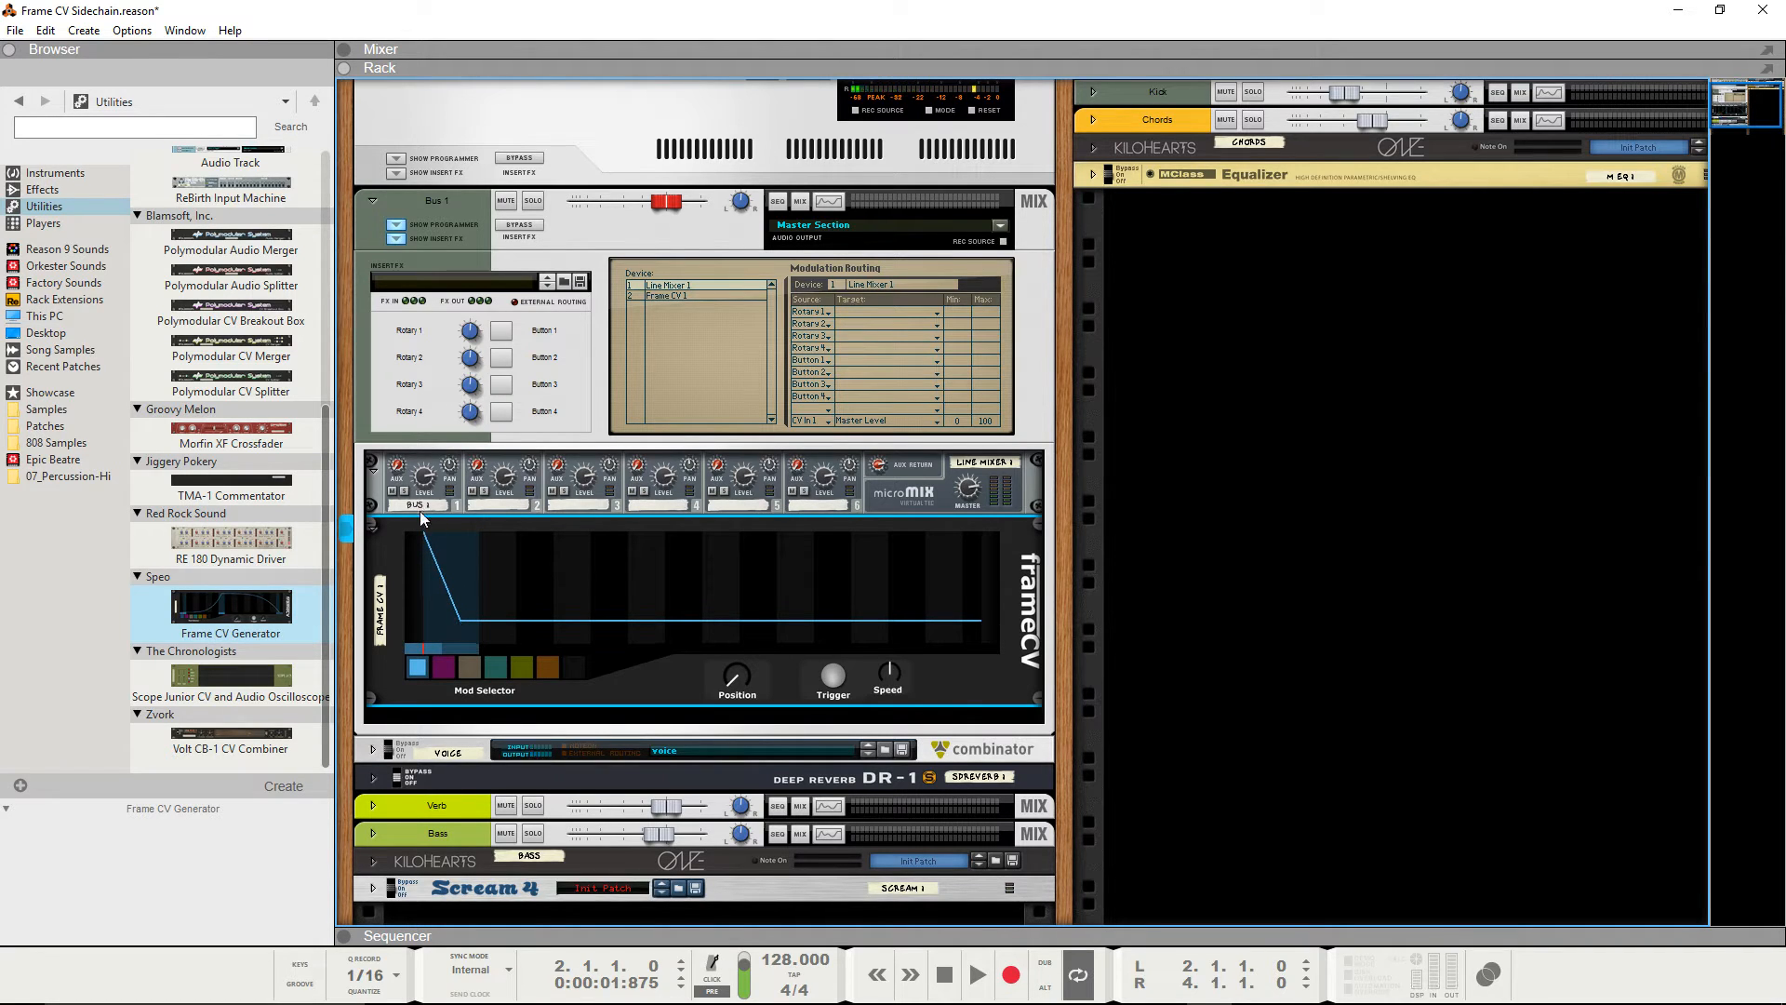
Add a curved recovery to an upper-middle point in the fifth frame, and a full-level point in the eleventh frame
left_click_drag(571, 565, 571, 565)
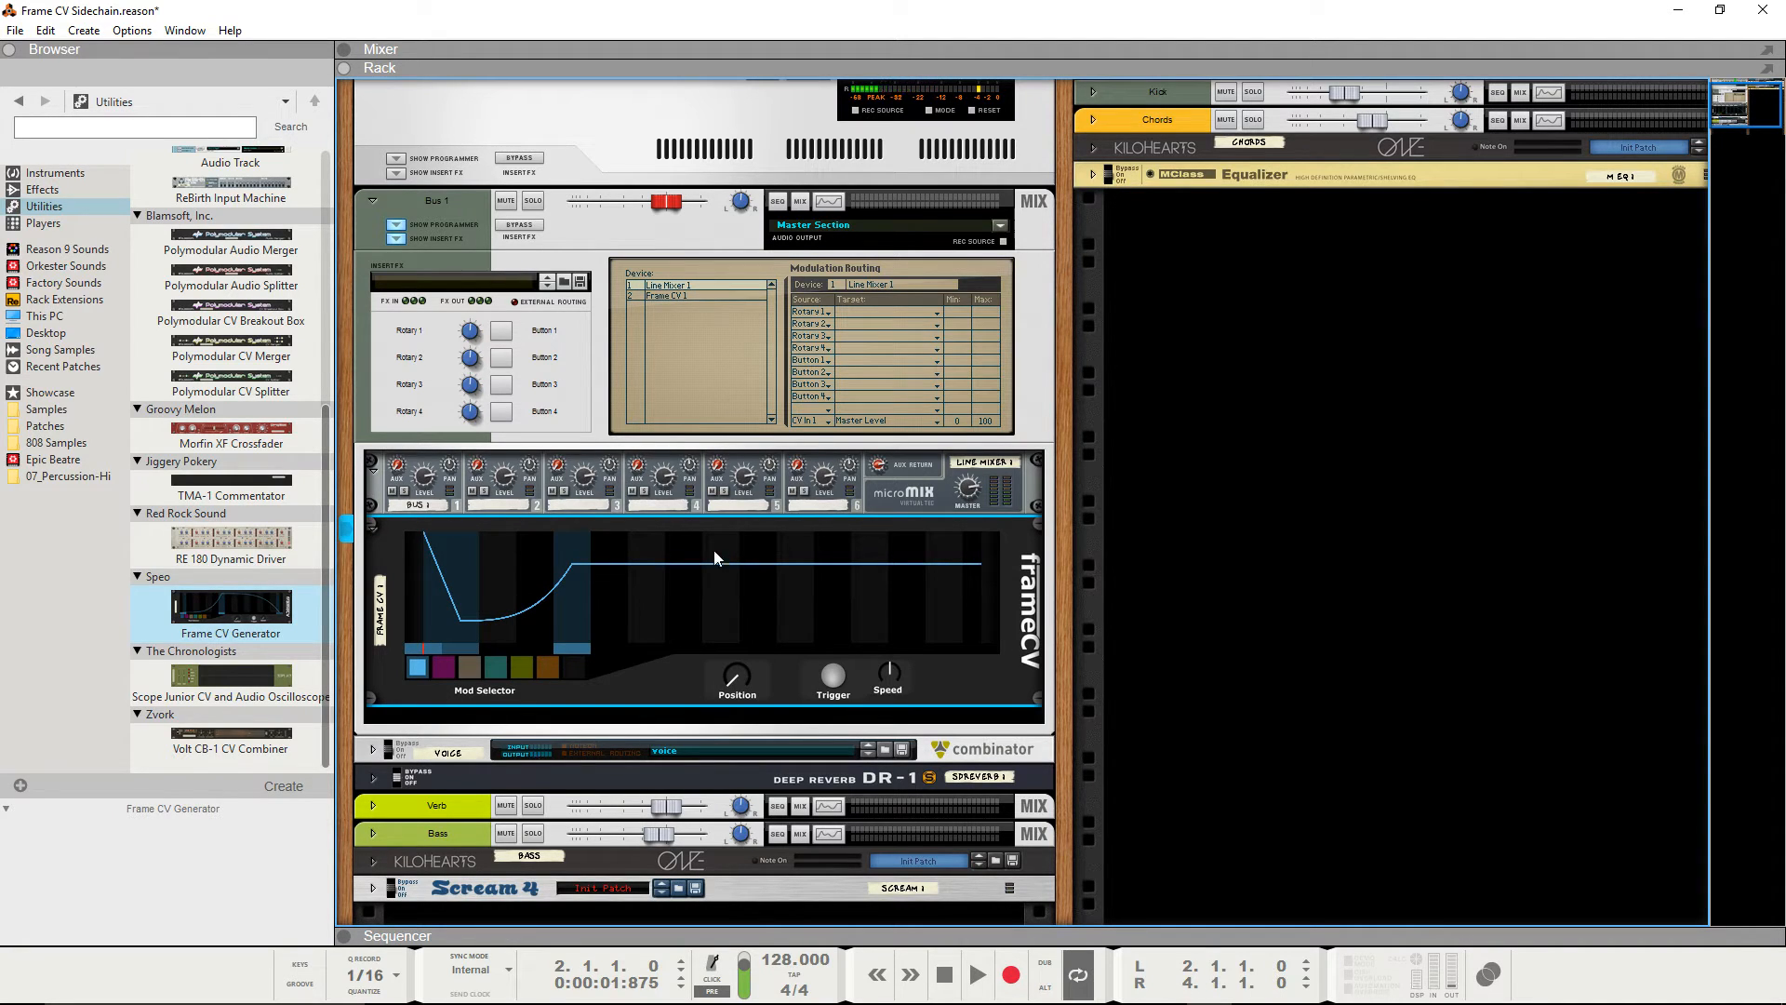
left_click_drag(573, 562, 573, 566)
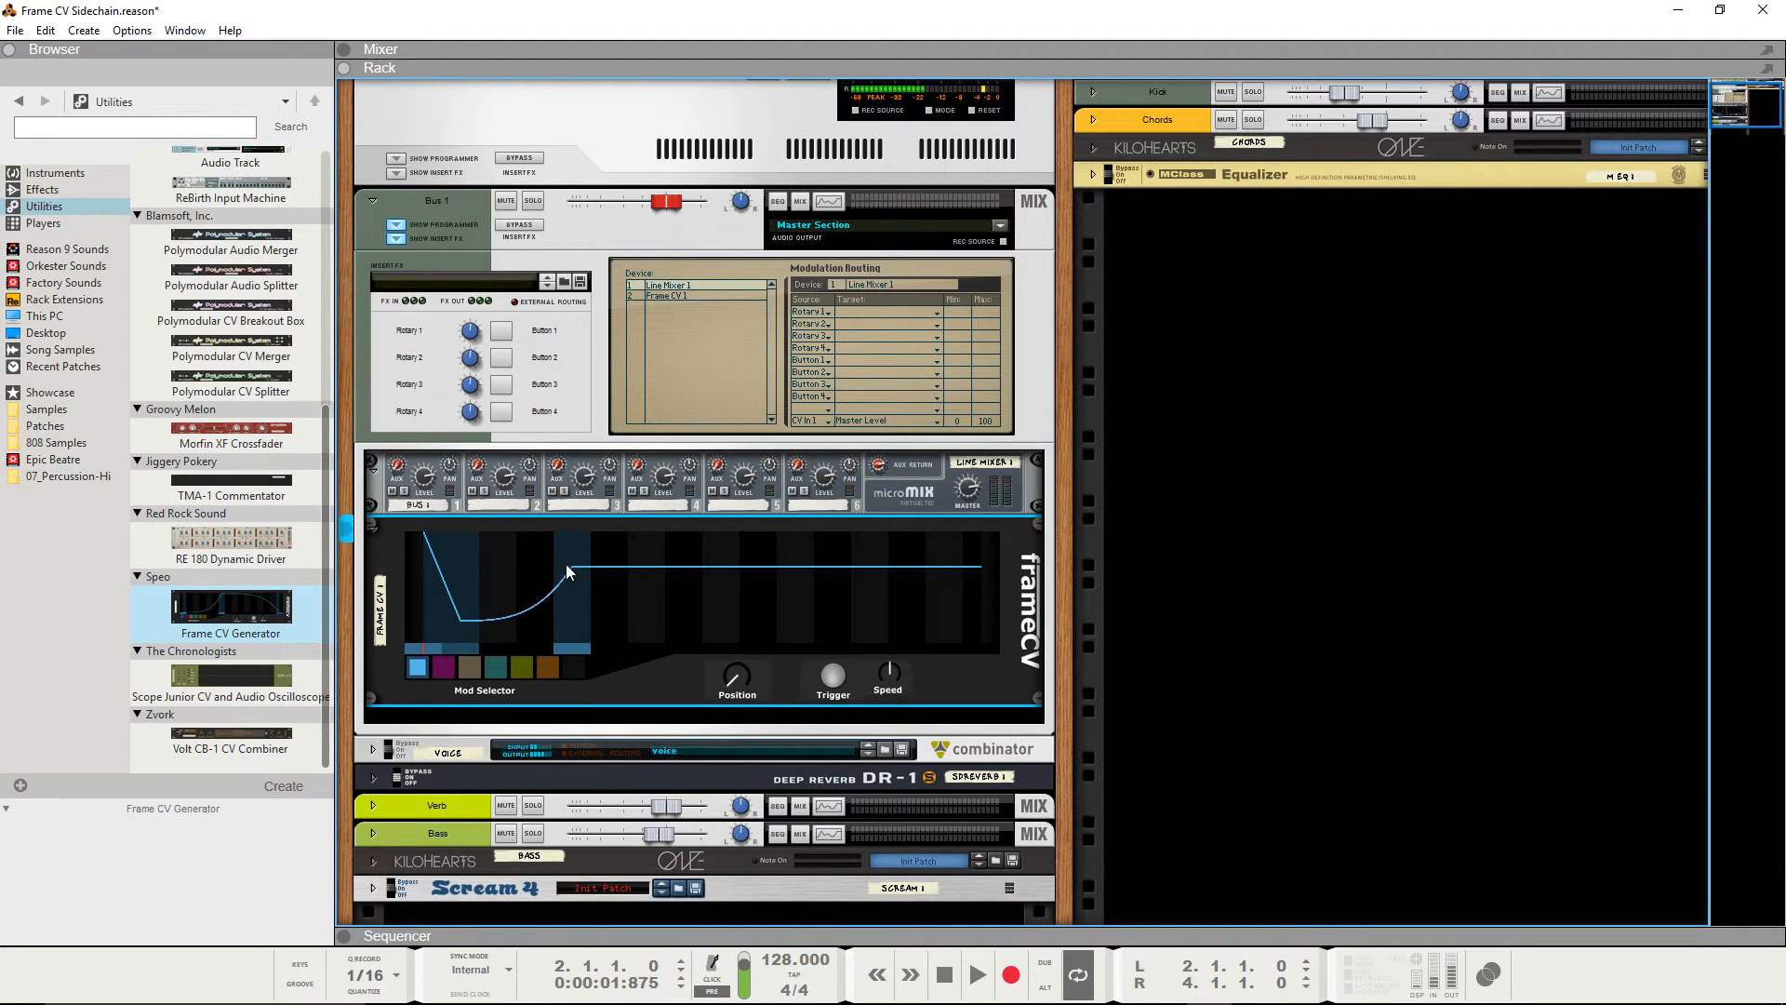
left_click_drag(575, 567, 573, 574)
left_click(796, 531)
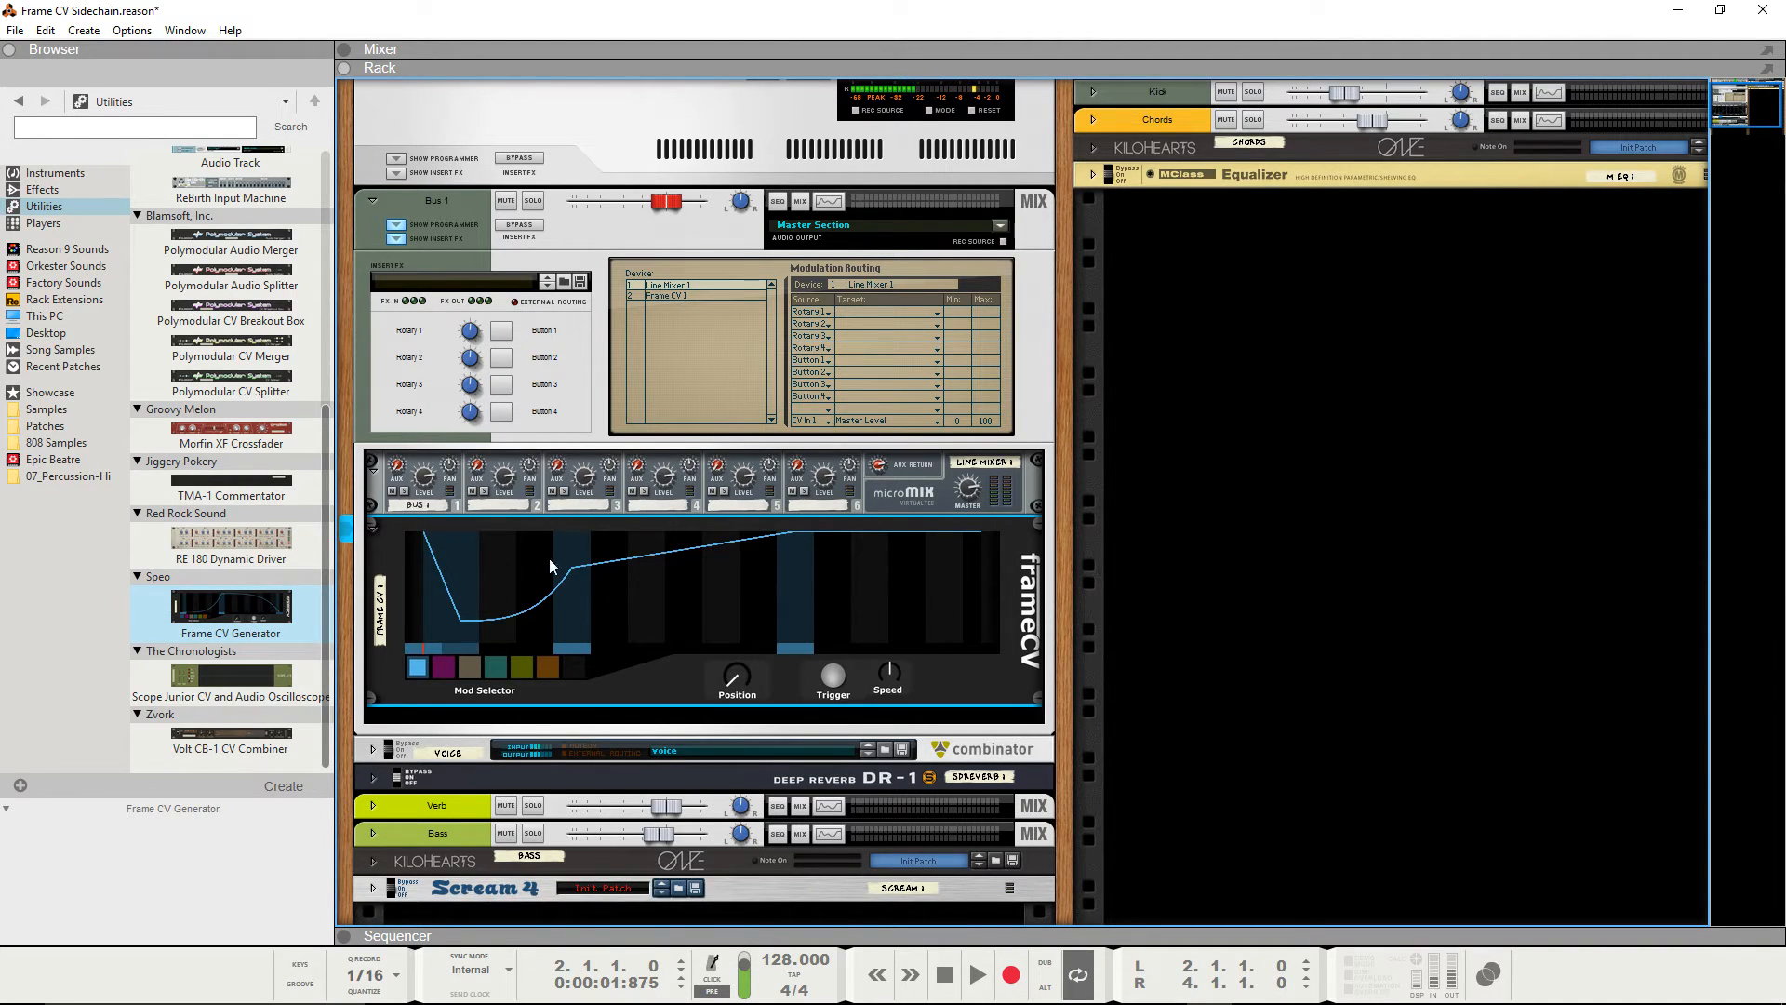
Set the sequencer snap to 1/16 and create a one-sixteenth trigger clip on the Frame CV 1 lane at bar 2
scroll(761, 593, "down", 2)
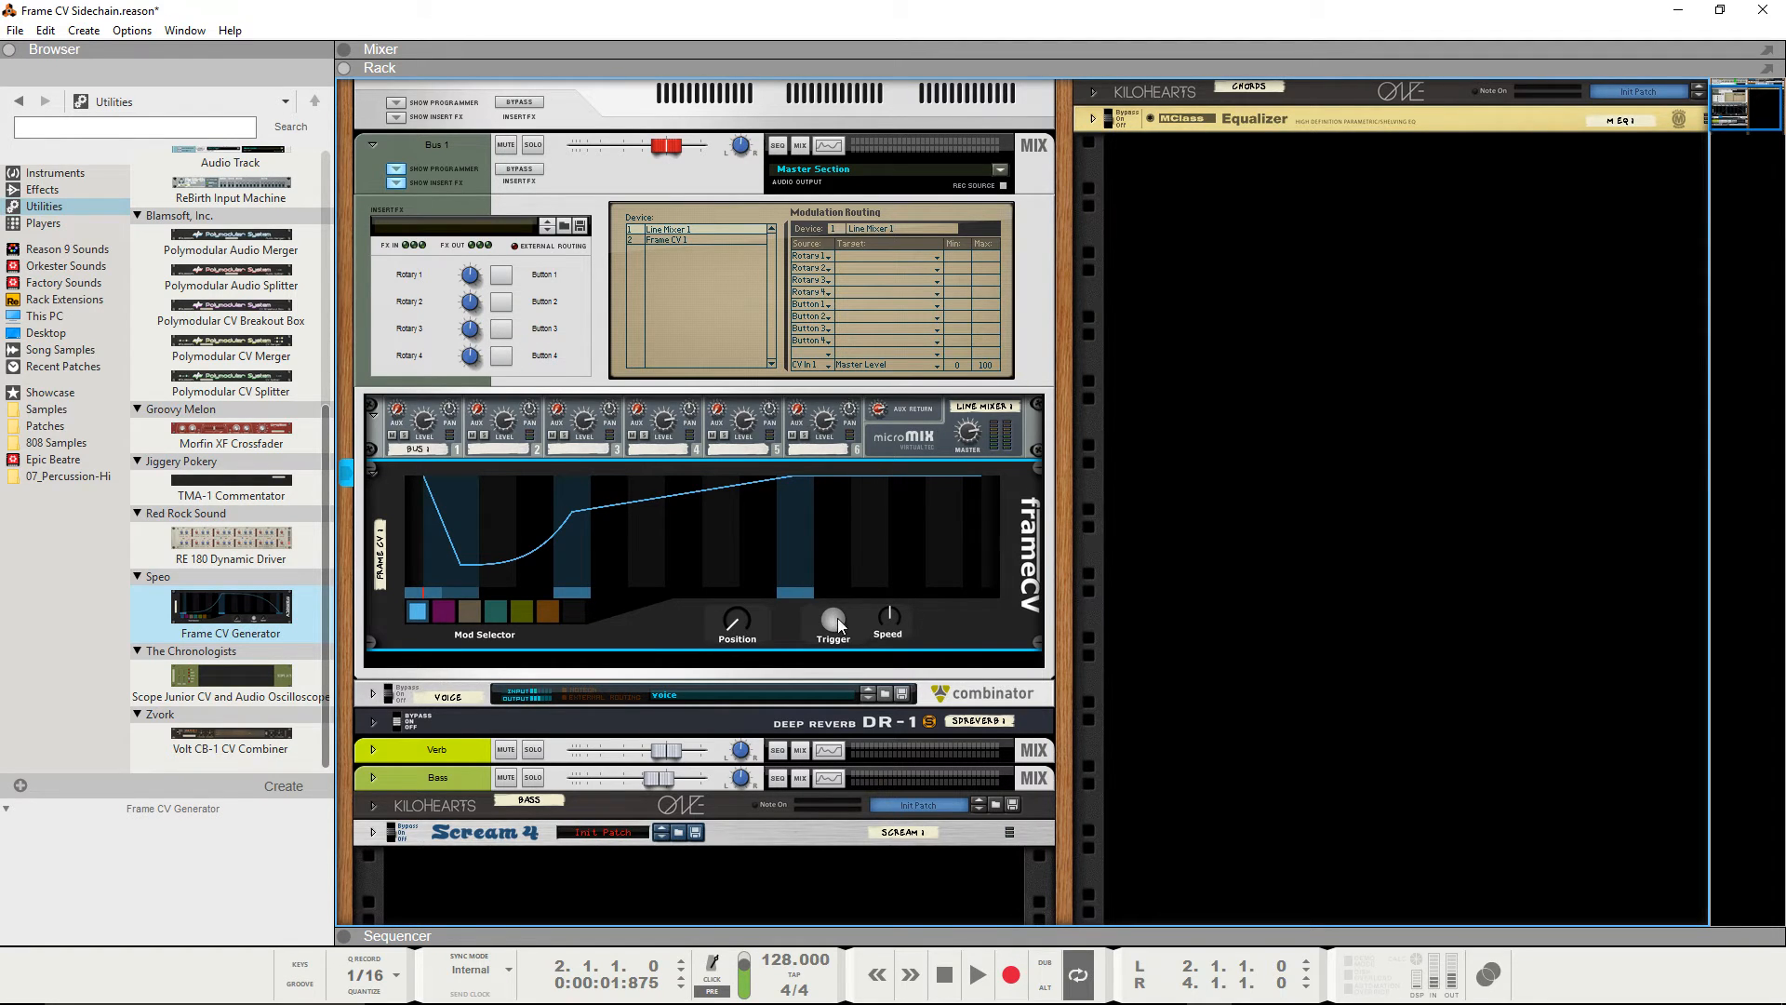
key("F7")
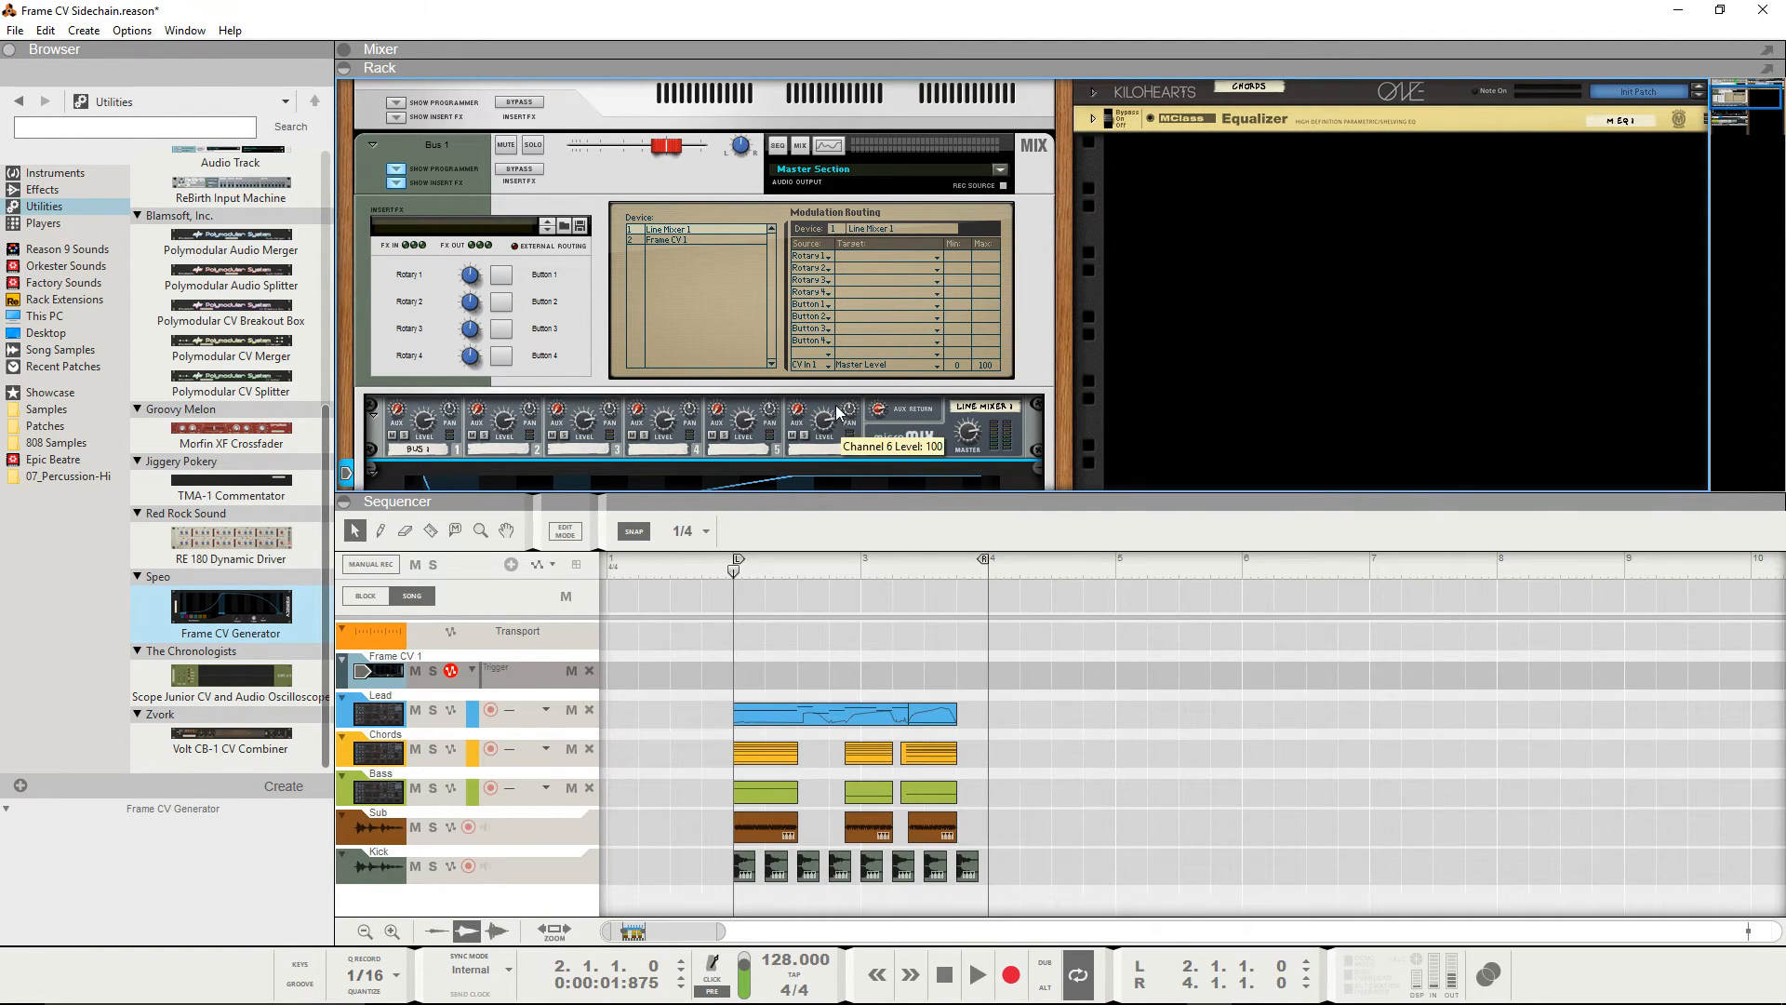
key("F6")
left_click(689, 115)
left_click(712, 240)
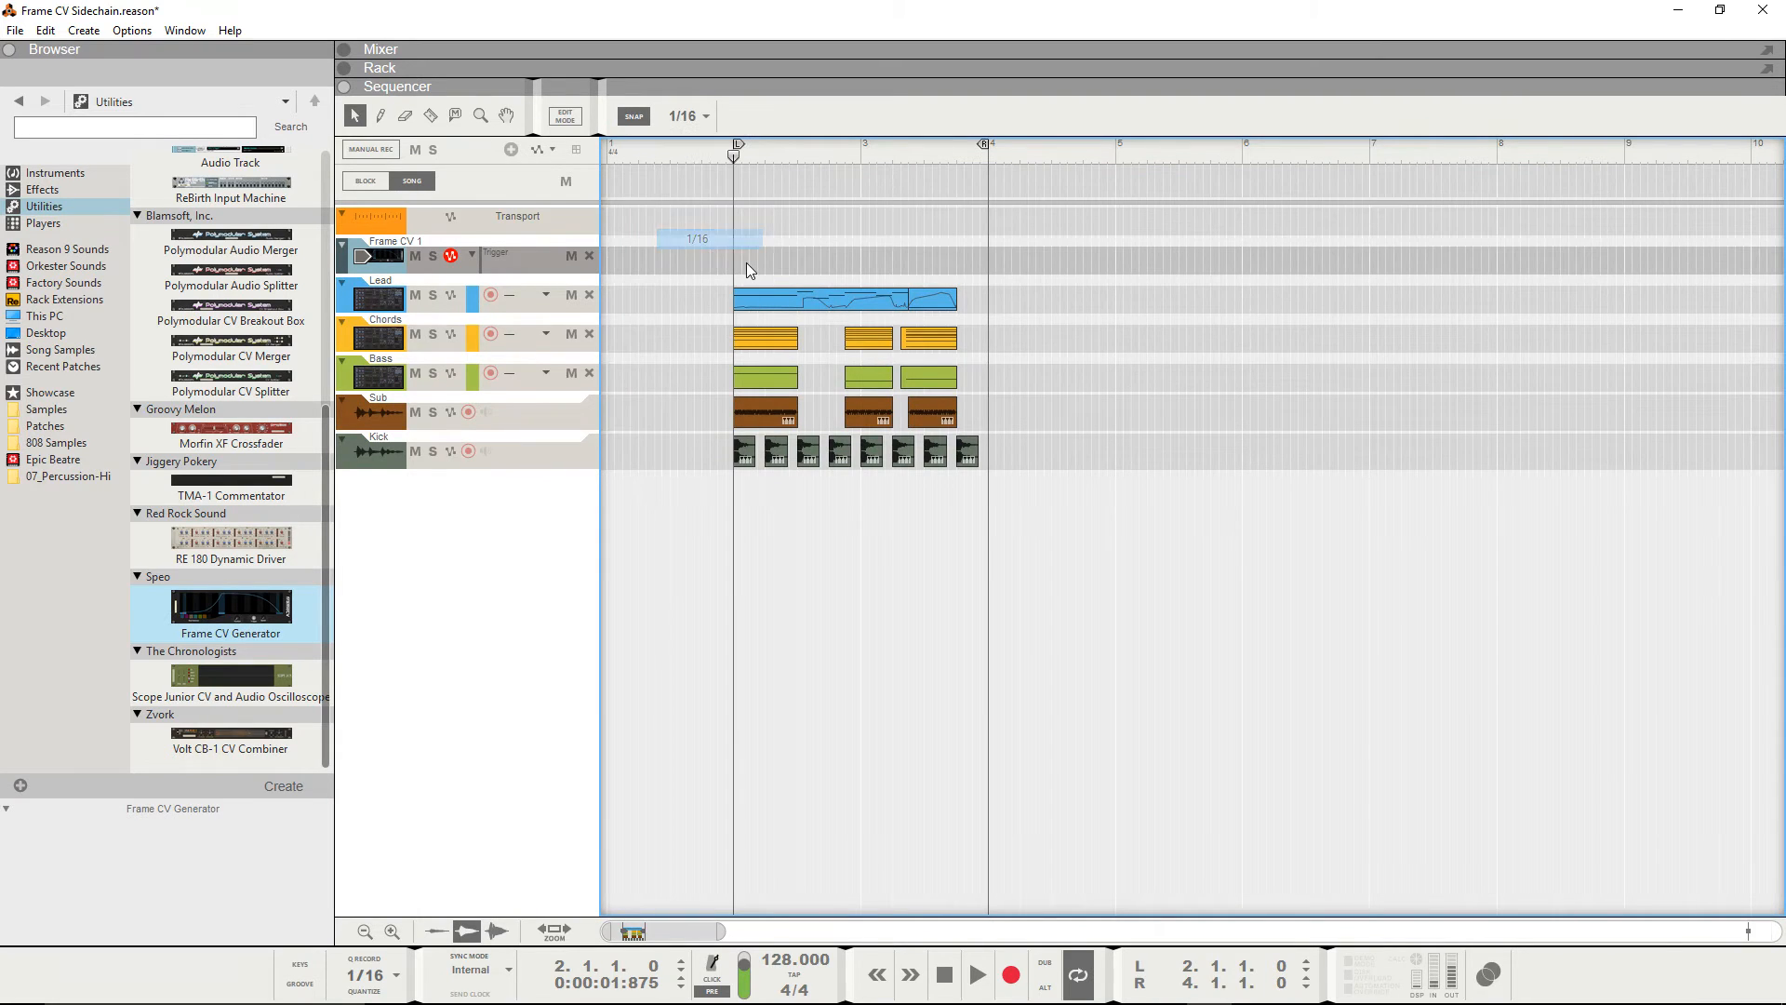
double_click(735, 262)
double_click(737, 259)
double_click(739, 255)
left_click(789, 550)
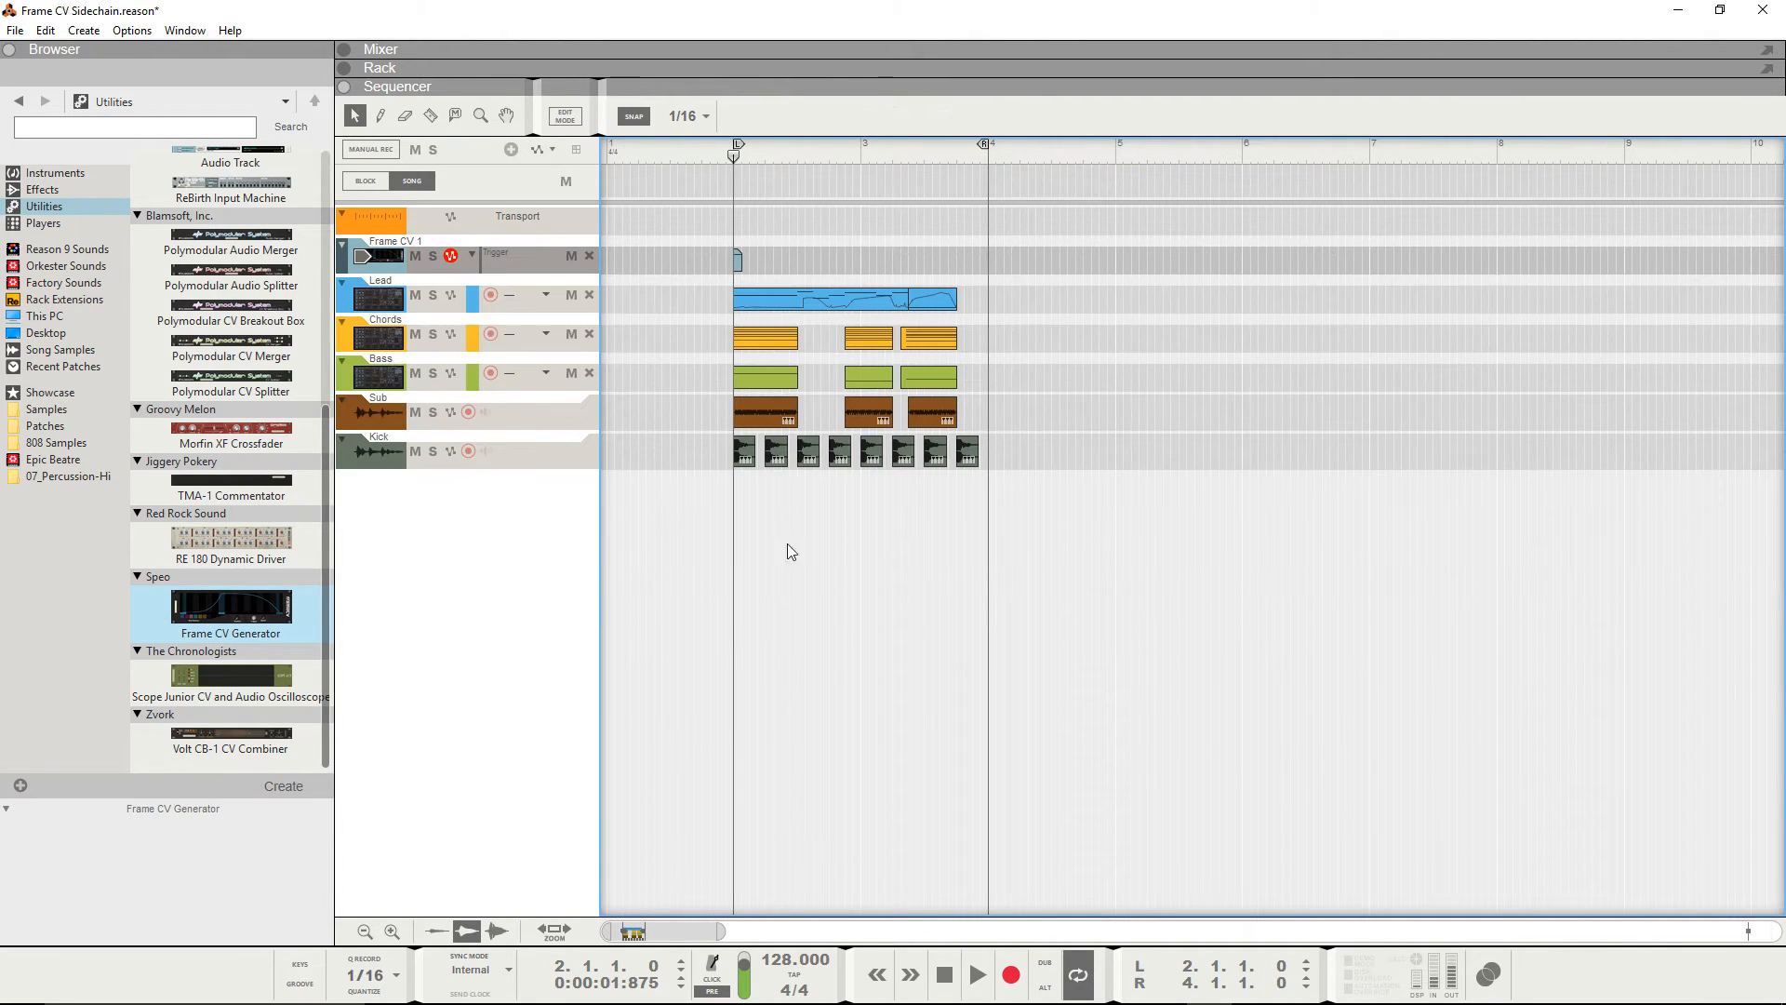
With snapping off, move the trigger clip slightly ahead of the first kick, to position 1.4.4.212
left_click_drag(745, 939, 642, 932)
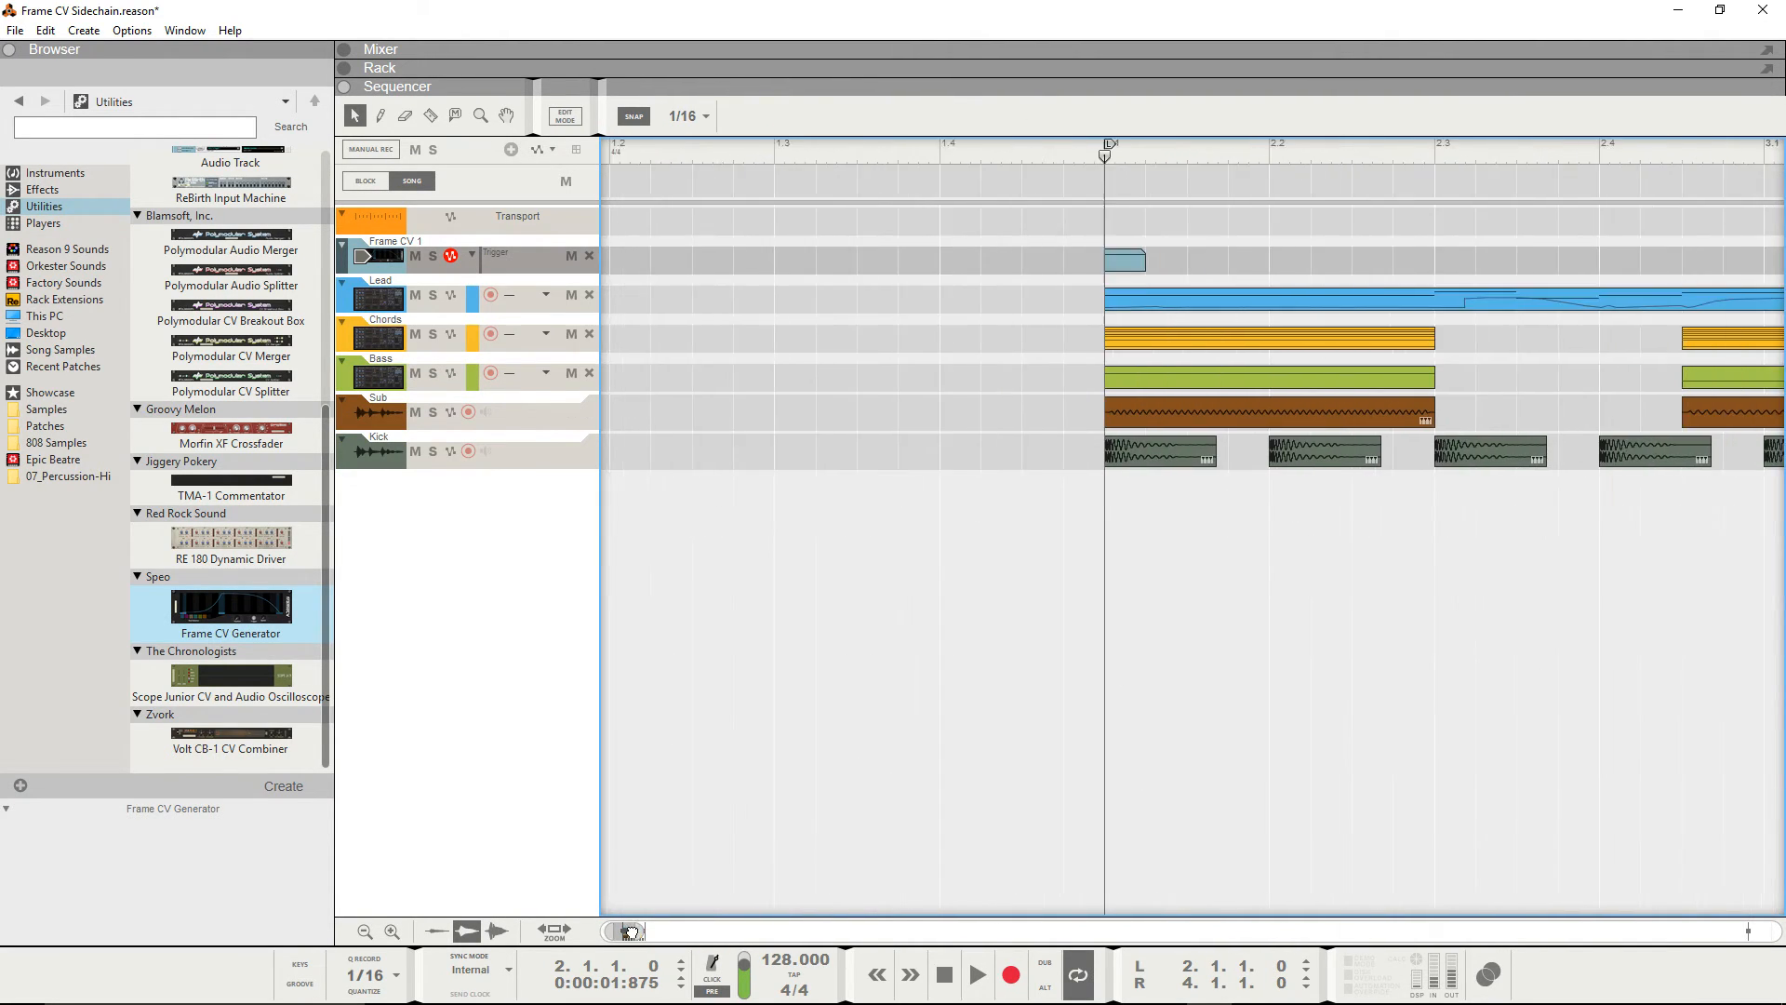
key("F6")
key("F7")
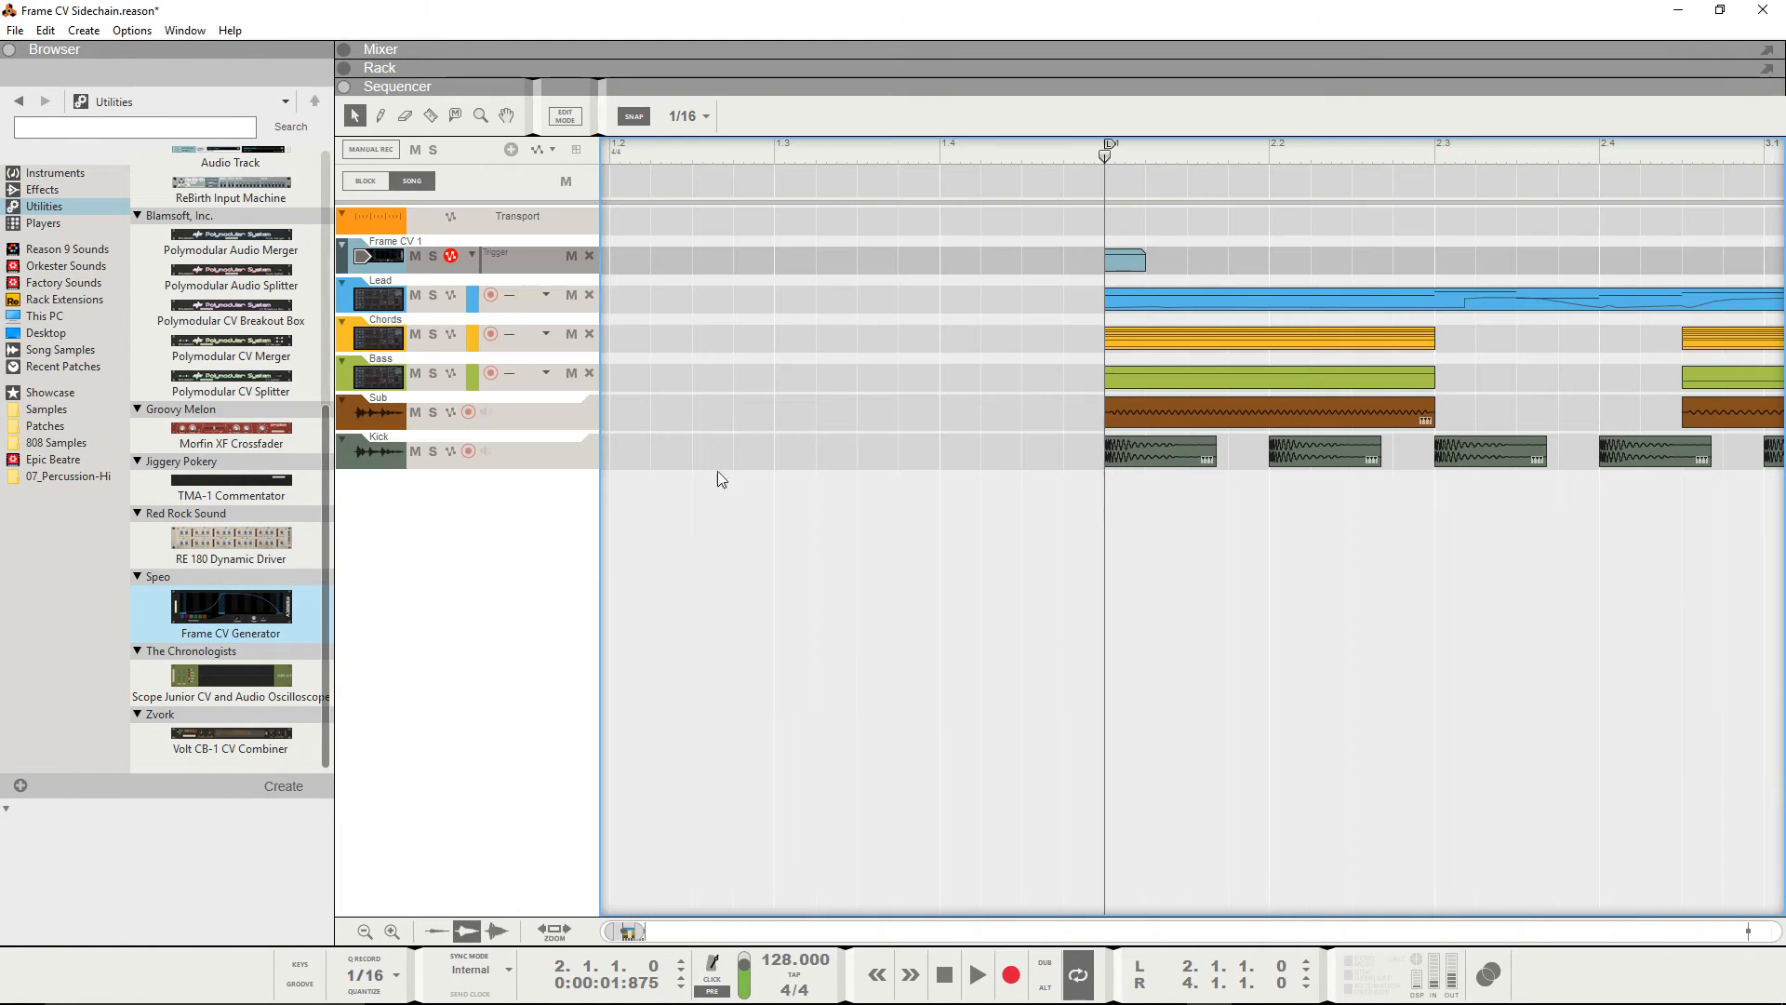
left_click_drag(629, 931, 631, 930)
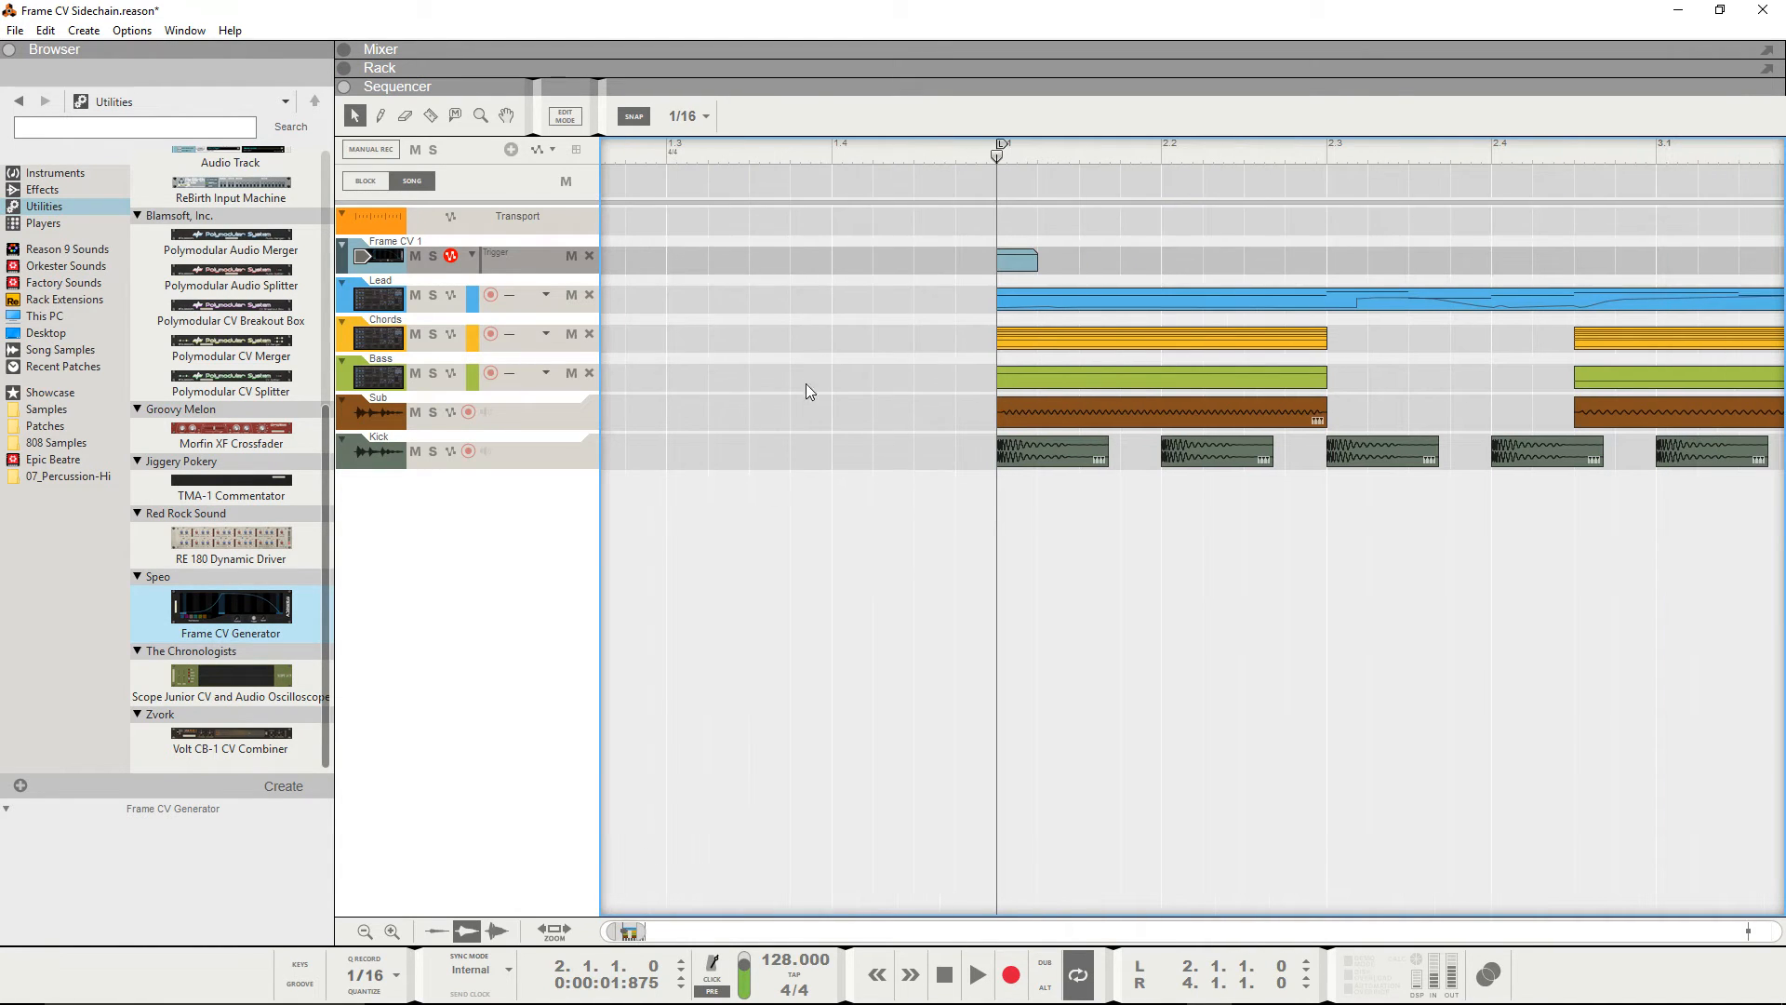
left_click(1014, 266)
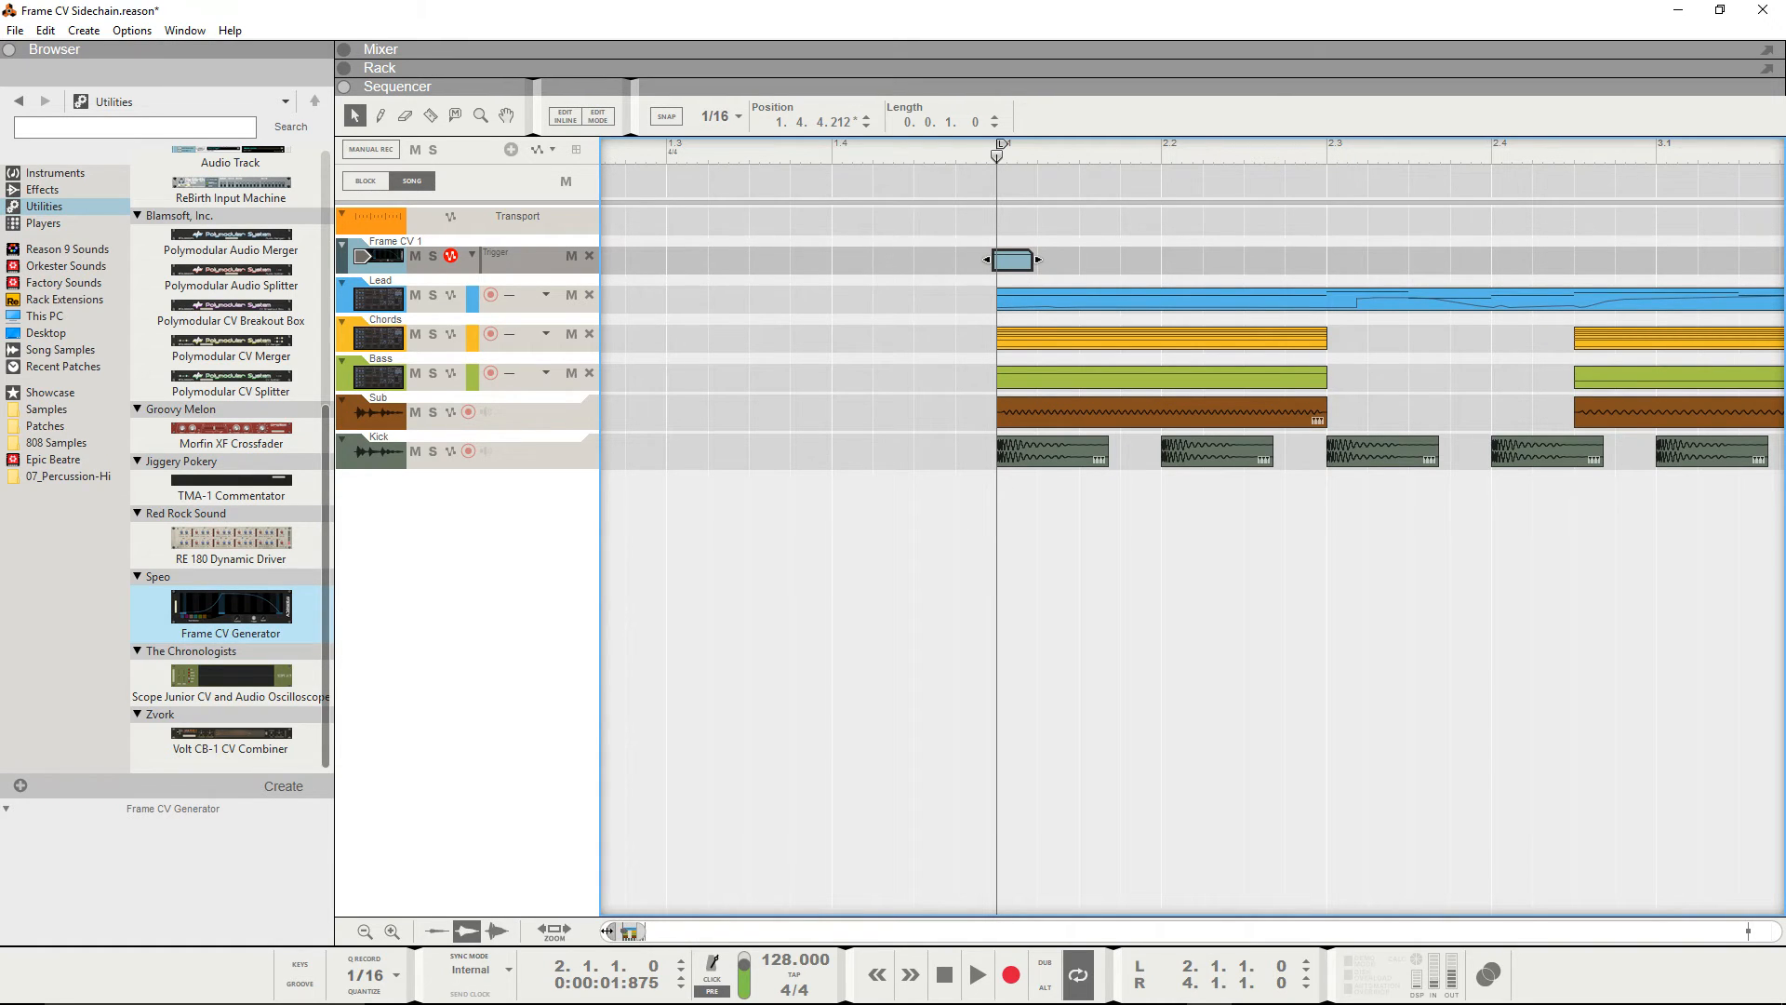
left_click_drag(610, 931, 615, 931)
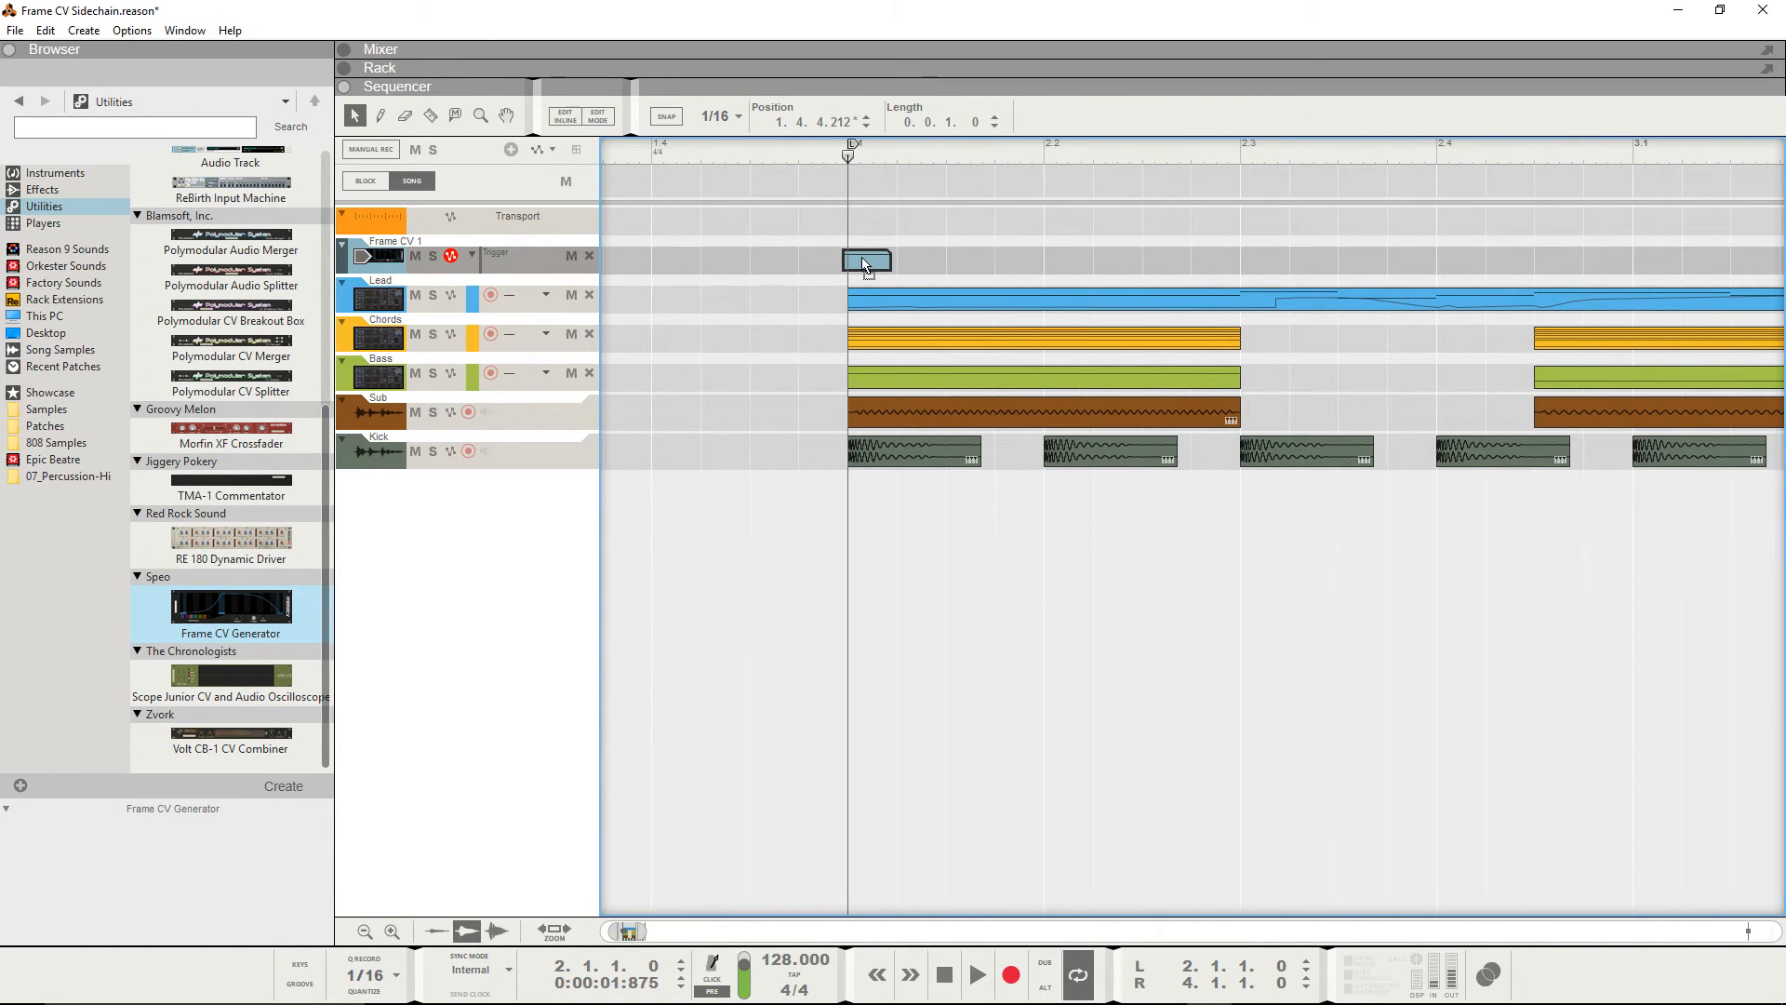
With snapping on at 1/8, duplicate the trigger clip once per beat until each of the eight kicks has one
key("s")
left_click(722, 116)
left_click(746, 239)
left_click_drag(643, 930, 690, 927)
key("ctrl+d")
key("ctrl+d")
key("ctrl+d")
key("ctrl+d")
key("ctrl+d")
key("ctrl+d")
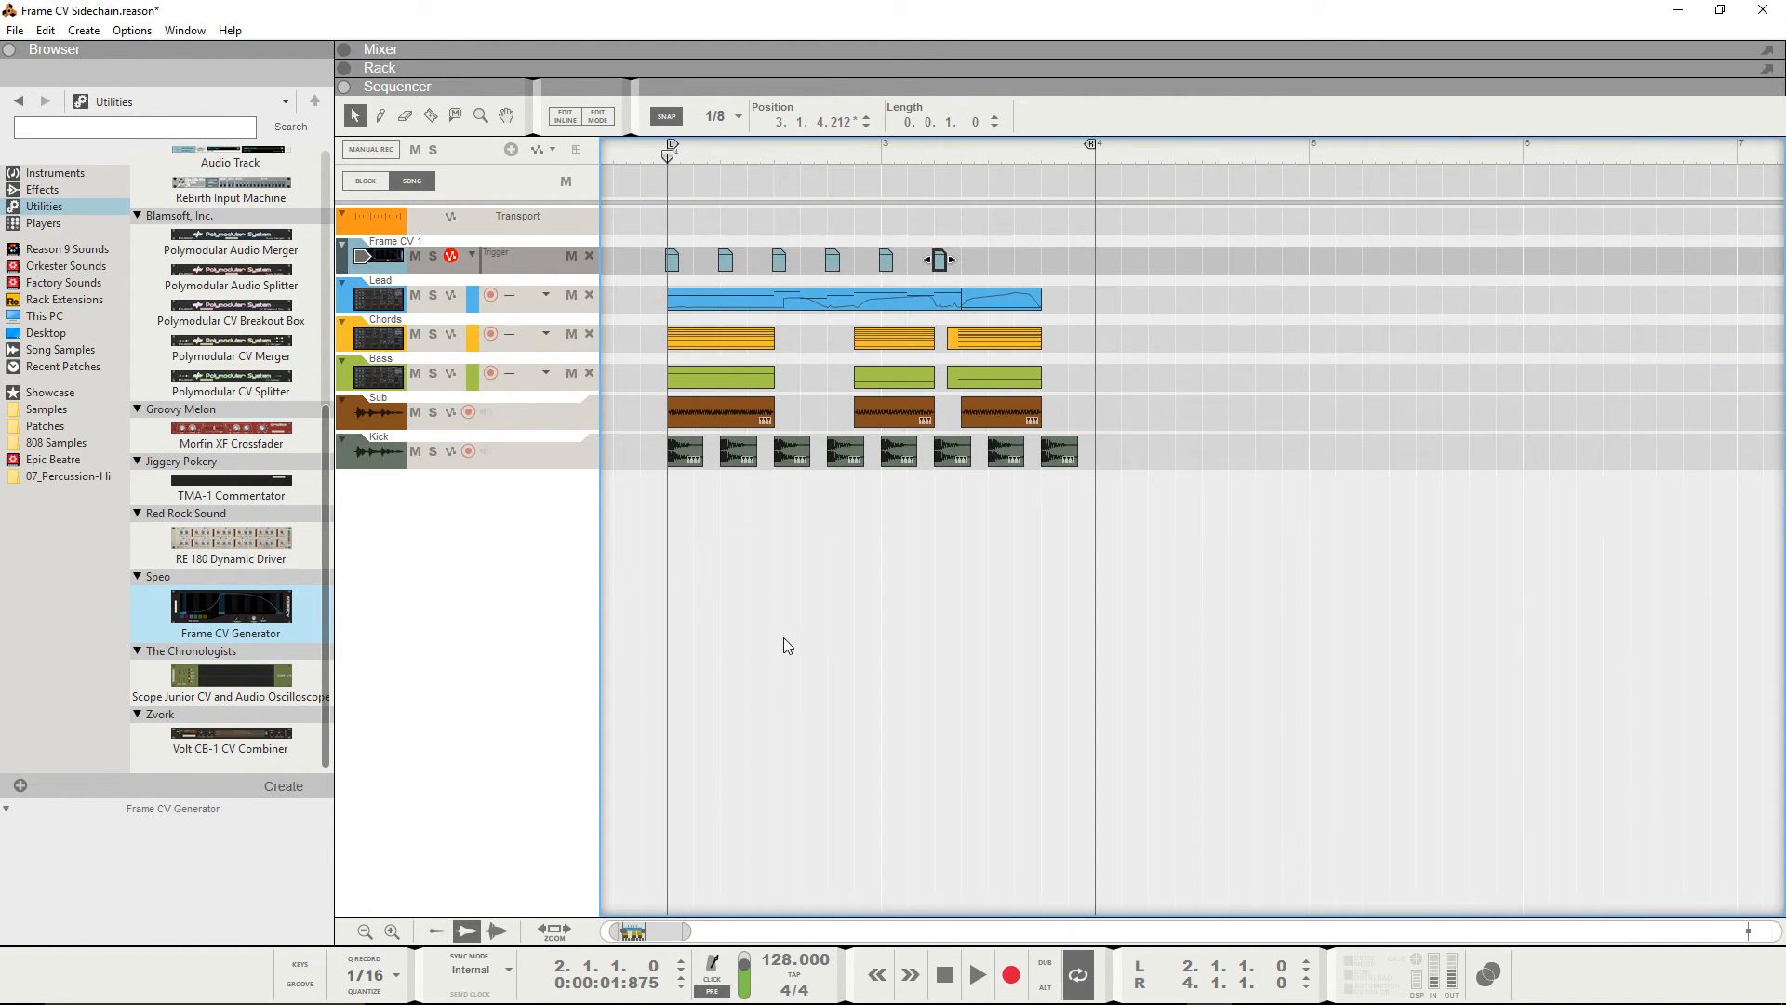
key("ctrl+d")
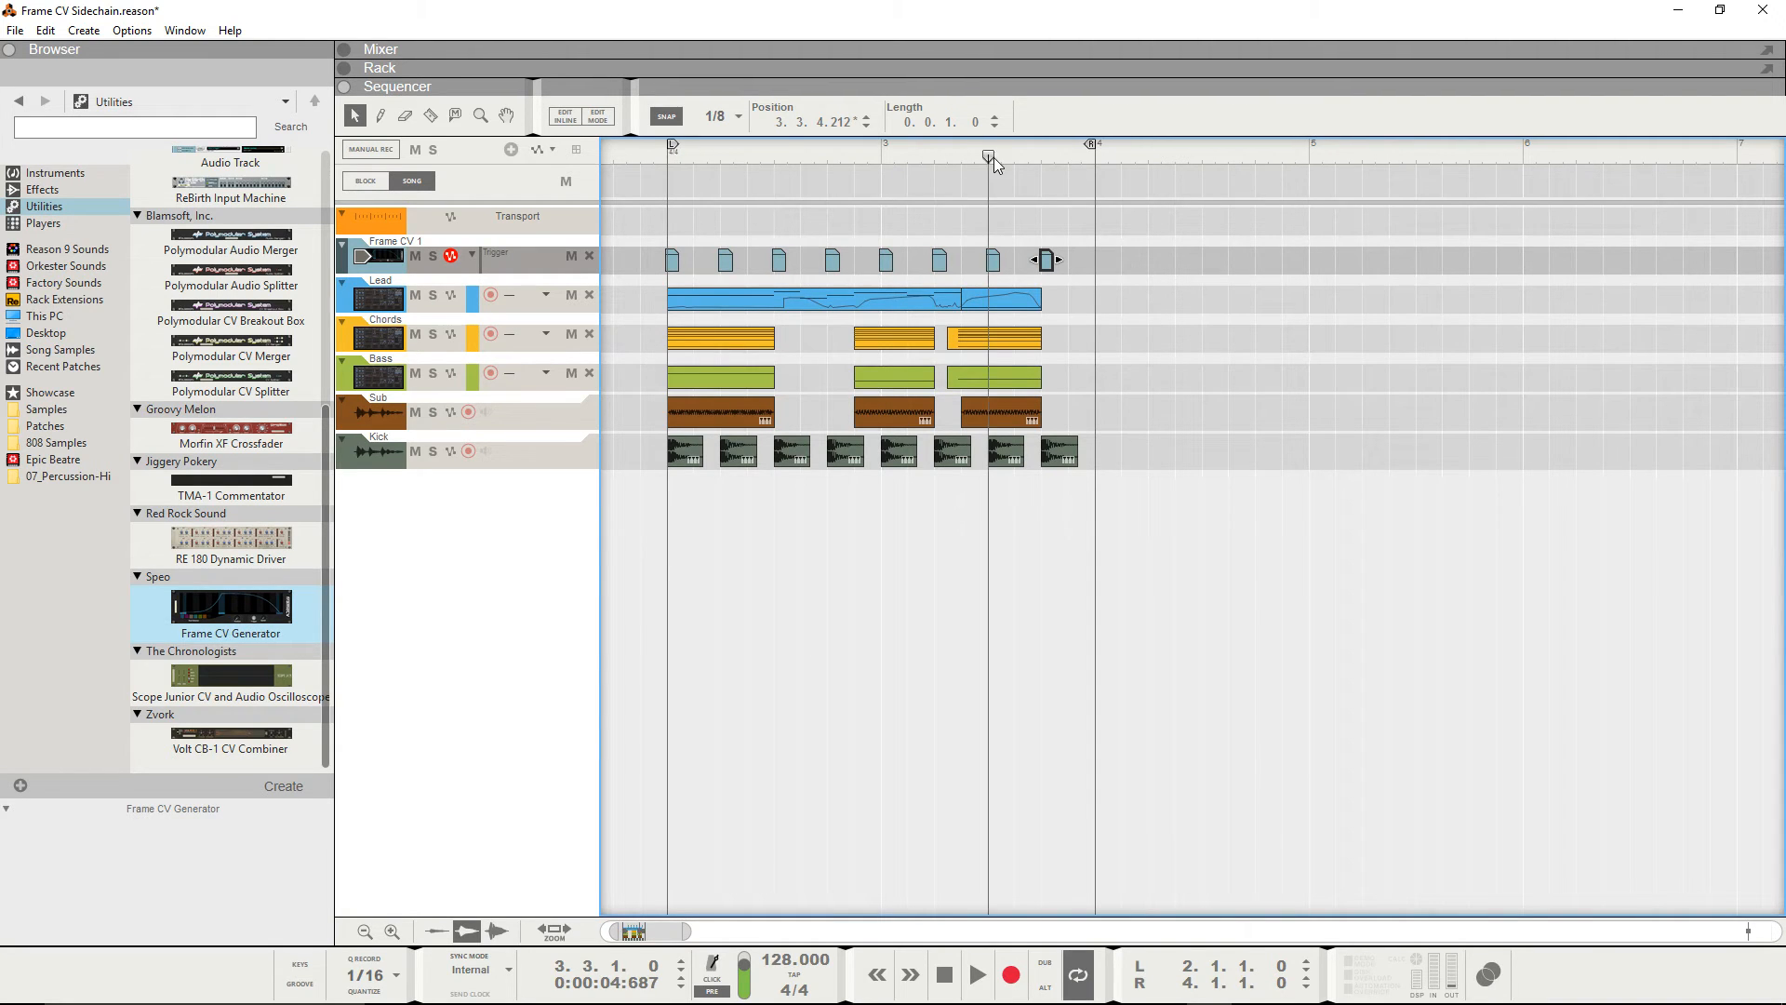
Play the song from shortly before bar 2 and watch the trigger clips drive Frame CV in the rack
left_click(748, 170)
left_click_drag(748, 169, 659, 218)
left_click(706, 287)
key("space")
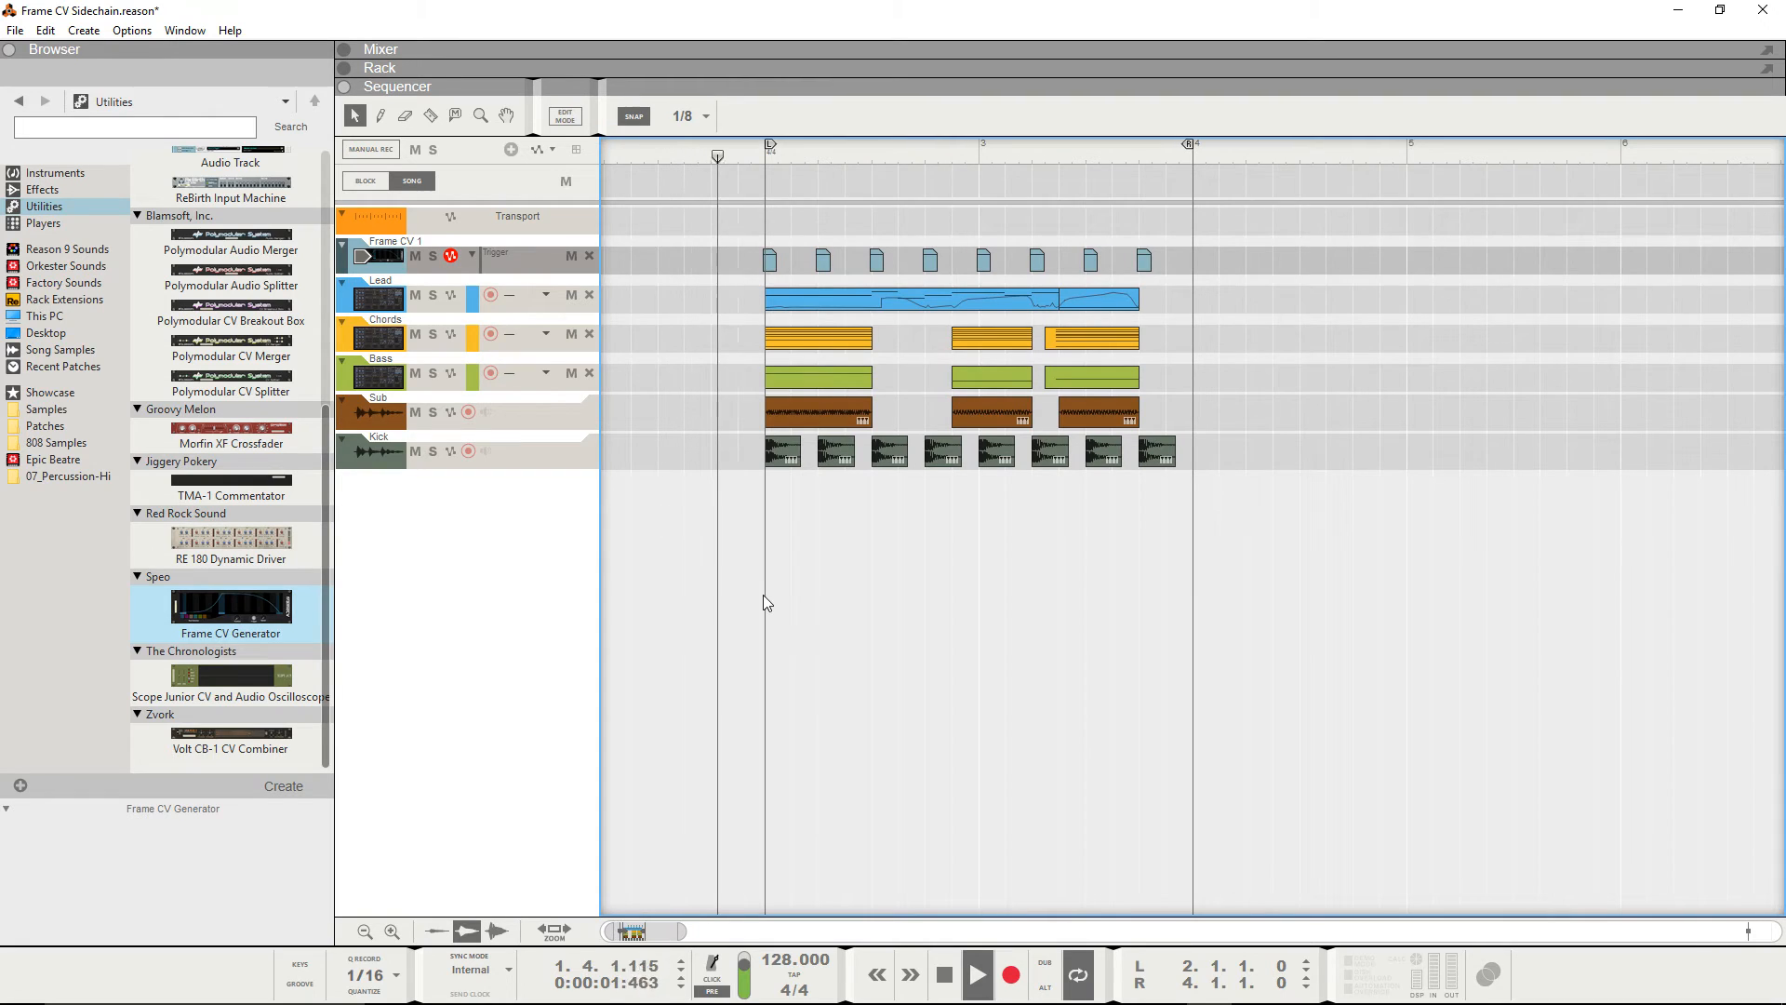
key("F6")
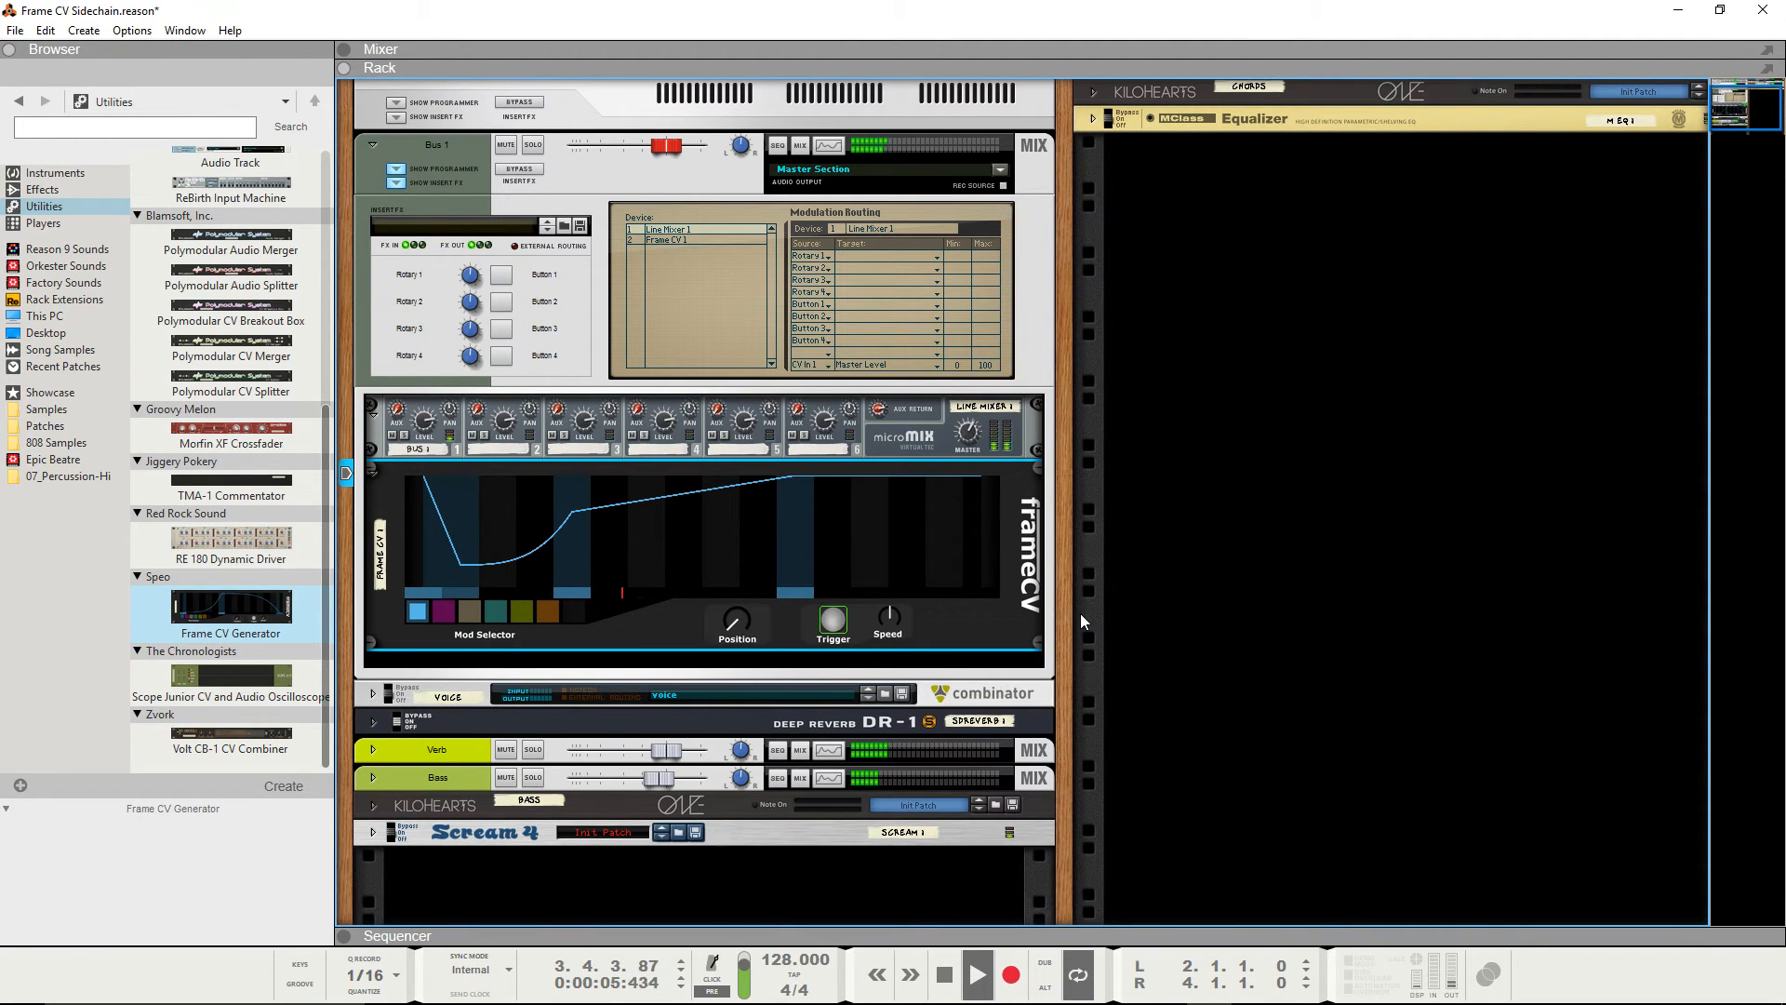
key("space")
key("F7")
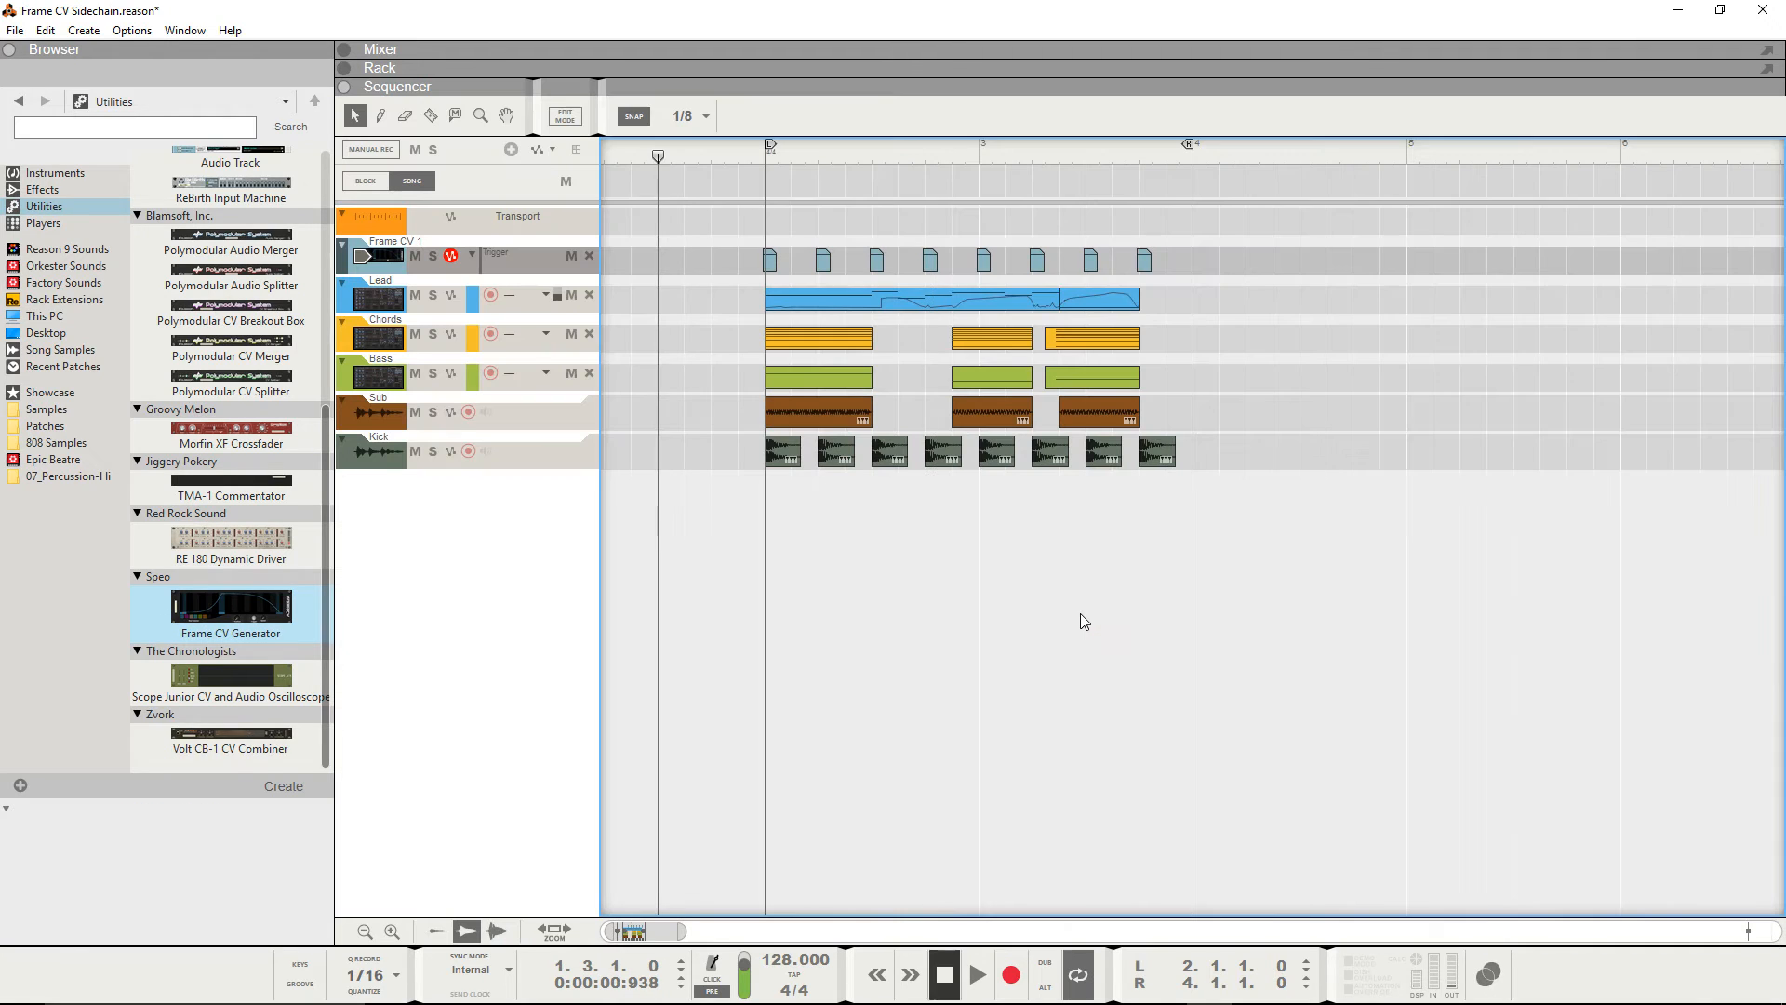
Raise Frame CV's Speed to 89% in the rack, adjusting it while the loop plays
key("F6")
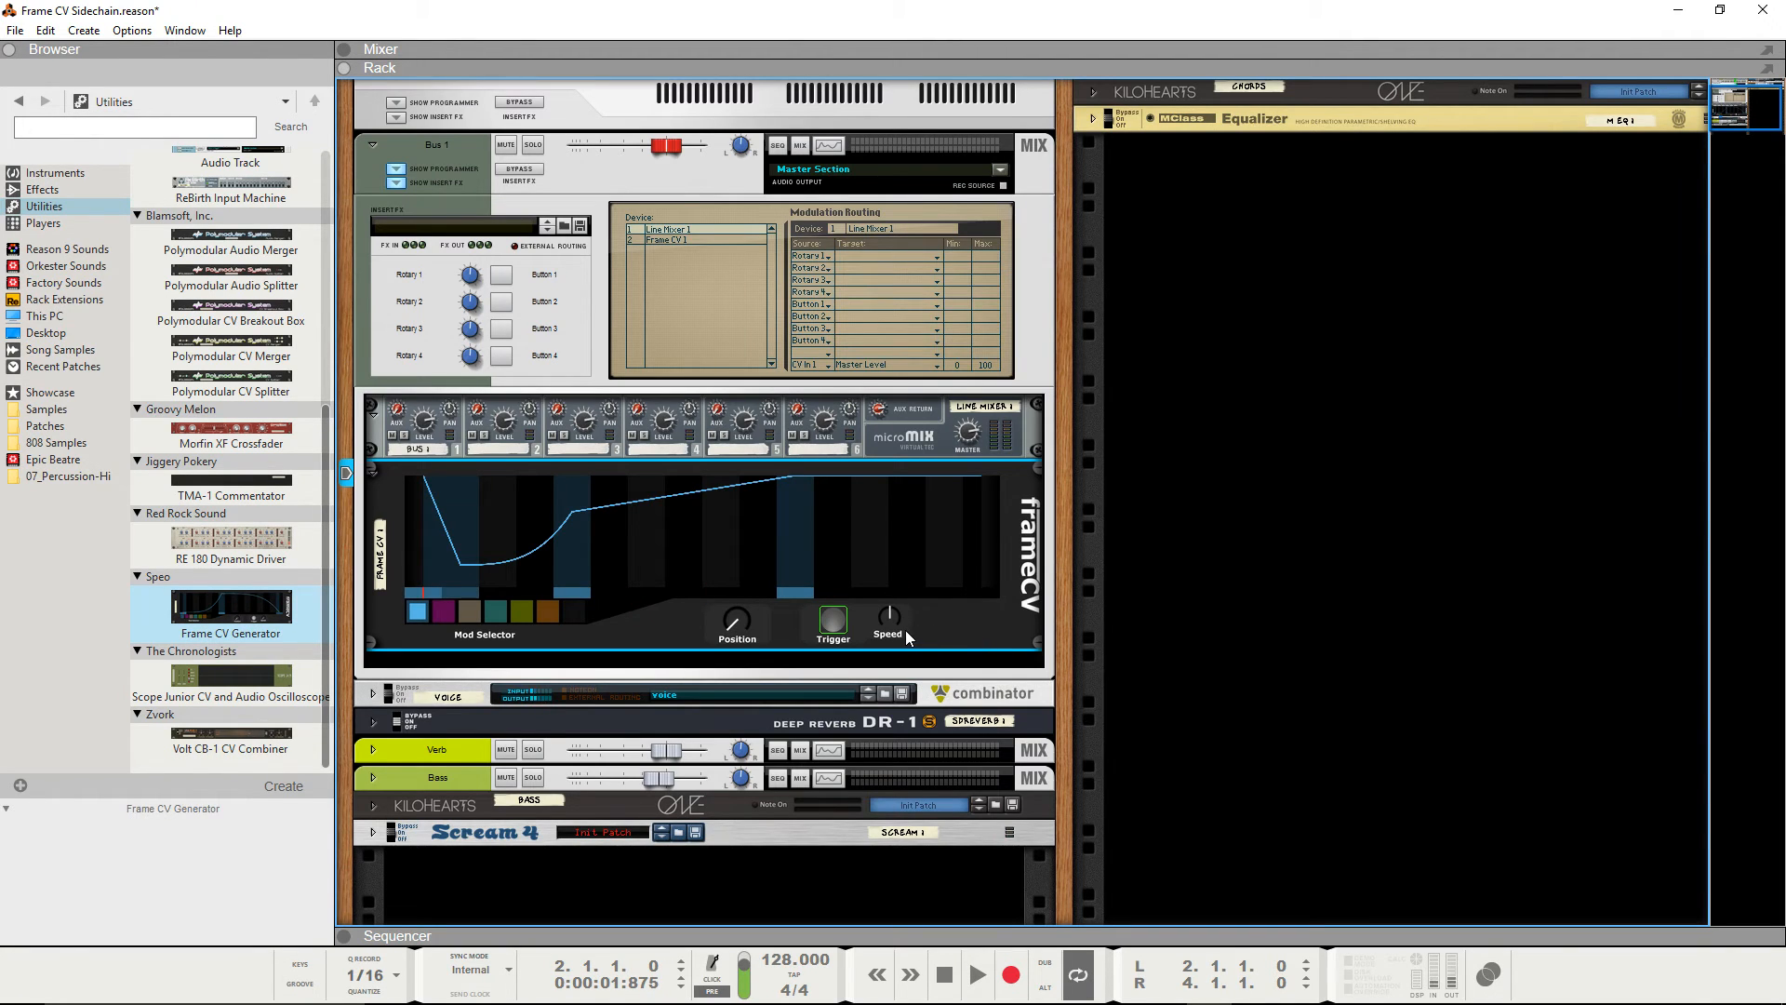
mouse_move(895, 617)
mouse_move(894, 620)
left_mouse_down()
mouse_move(902, 599)
mouse_move(888, 620)
left_mouse_up()
key("space")
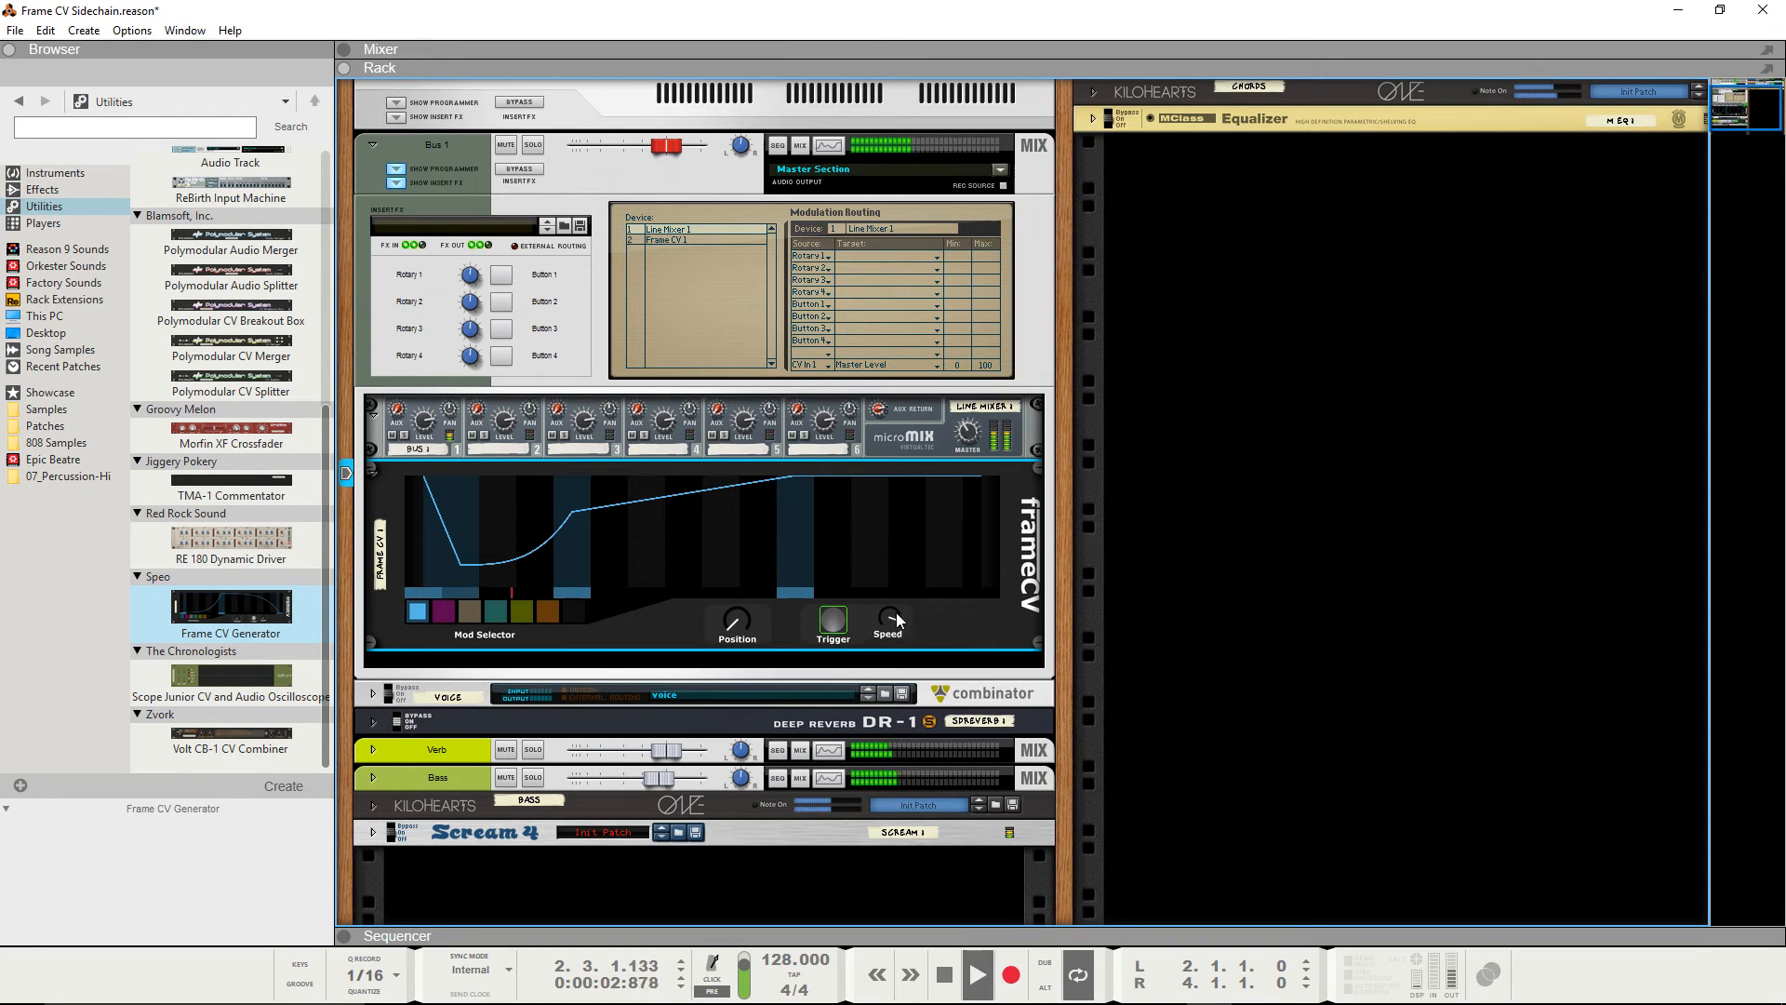
left_click_drag(892, 619, 891, 619)
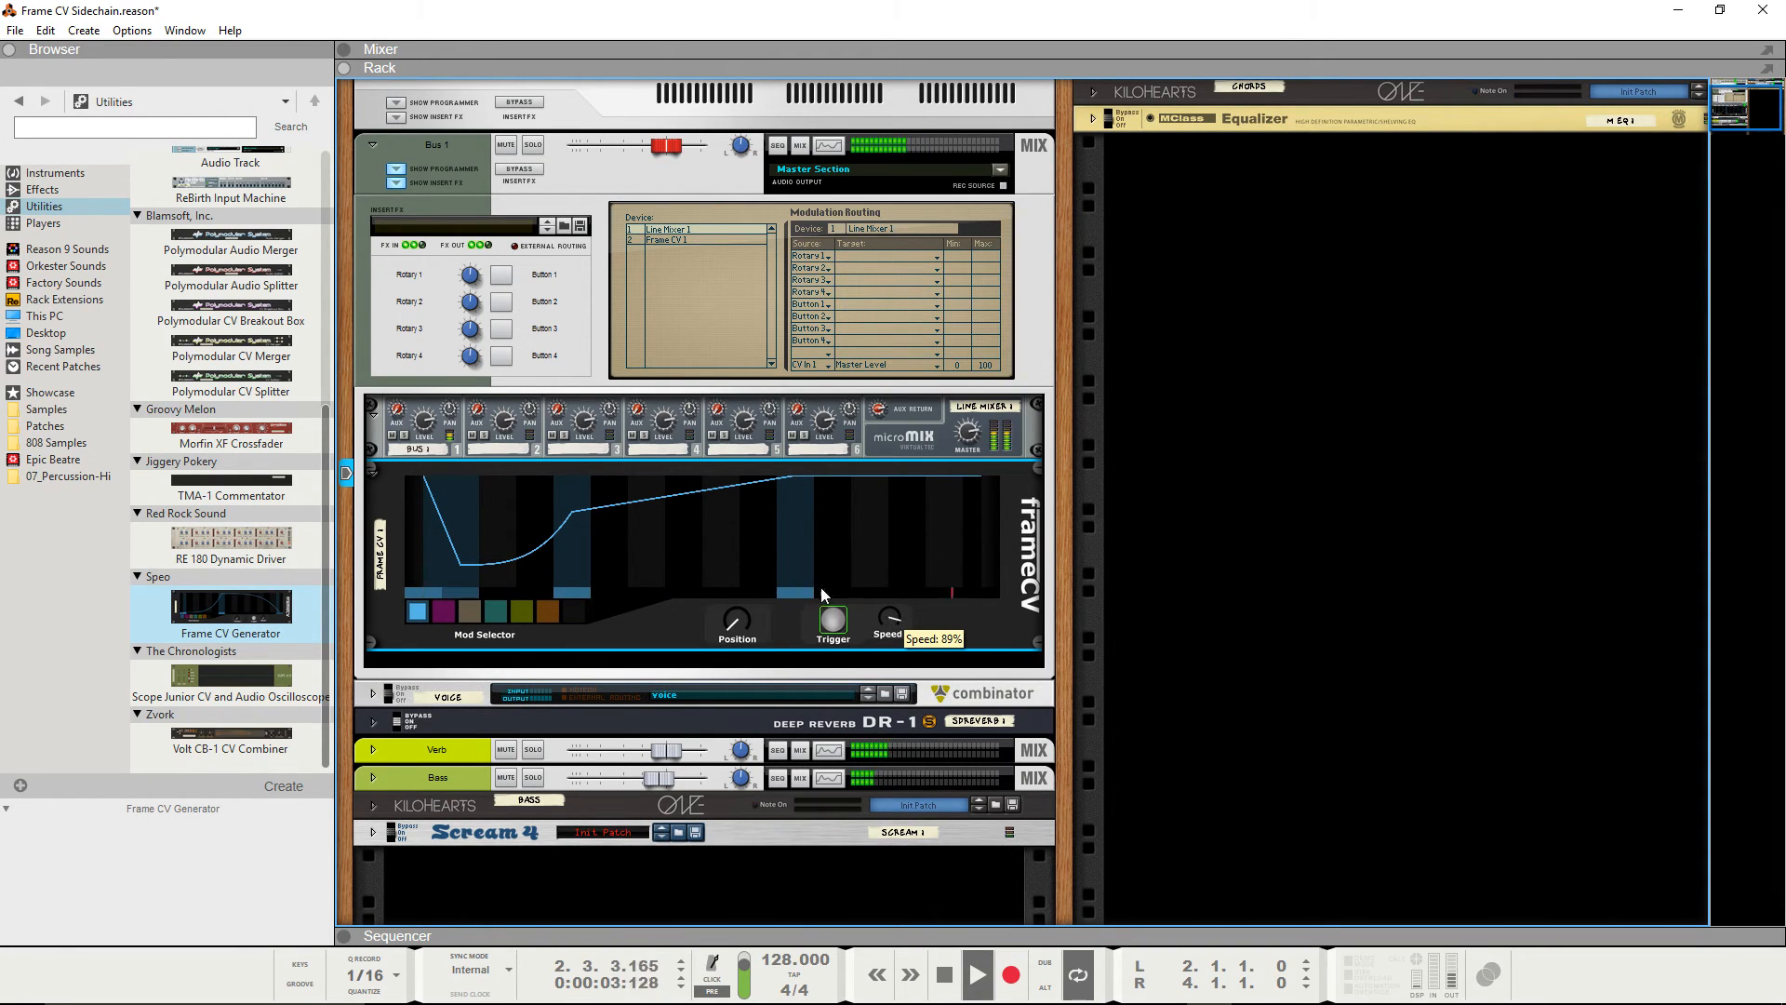
Compare the playing mix with the Bus 1 insert effects bypassed and active, stop playback, and return to bar 2
left_click(518, 170)
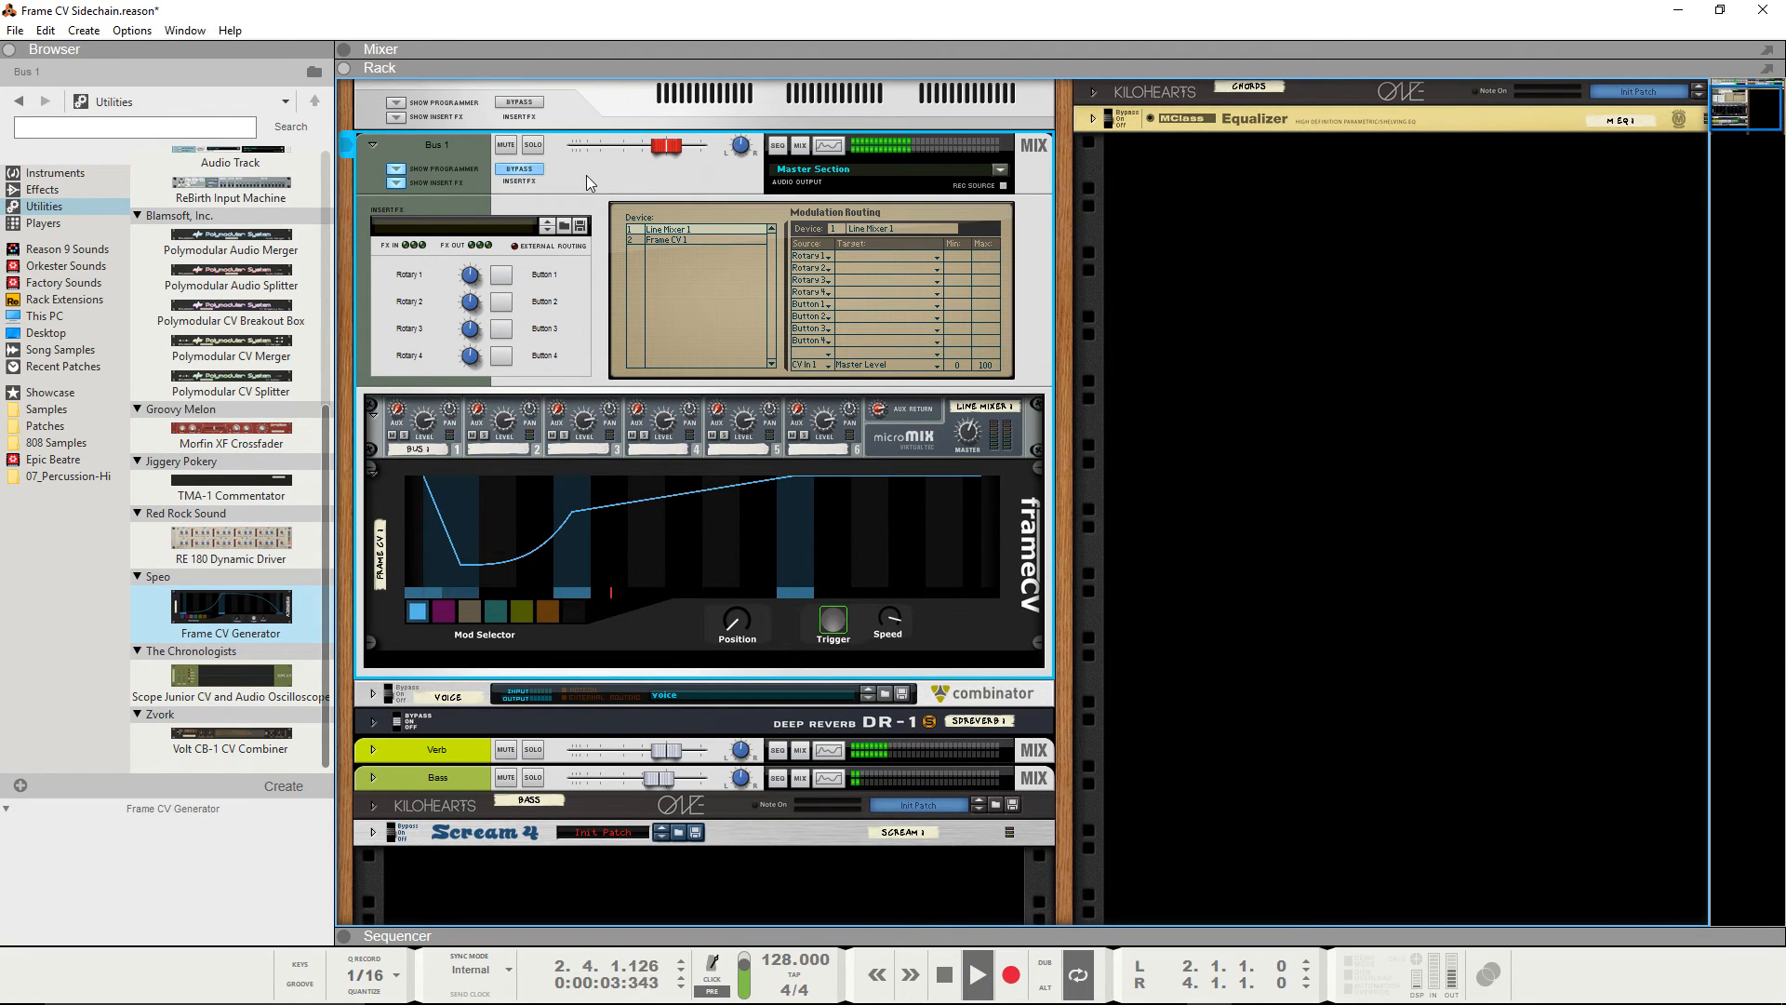
left_click(521, 170)
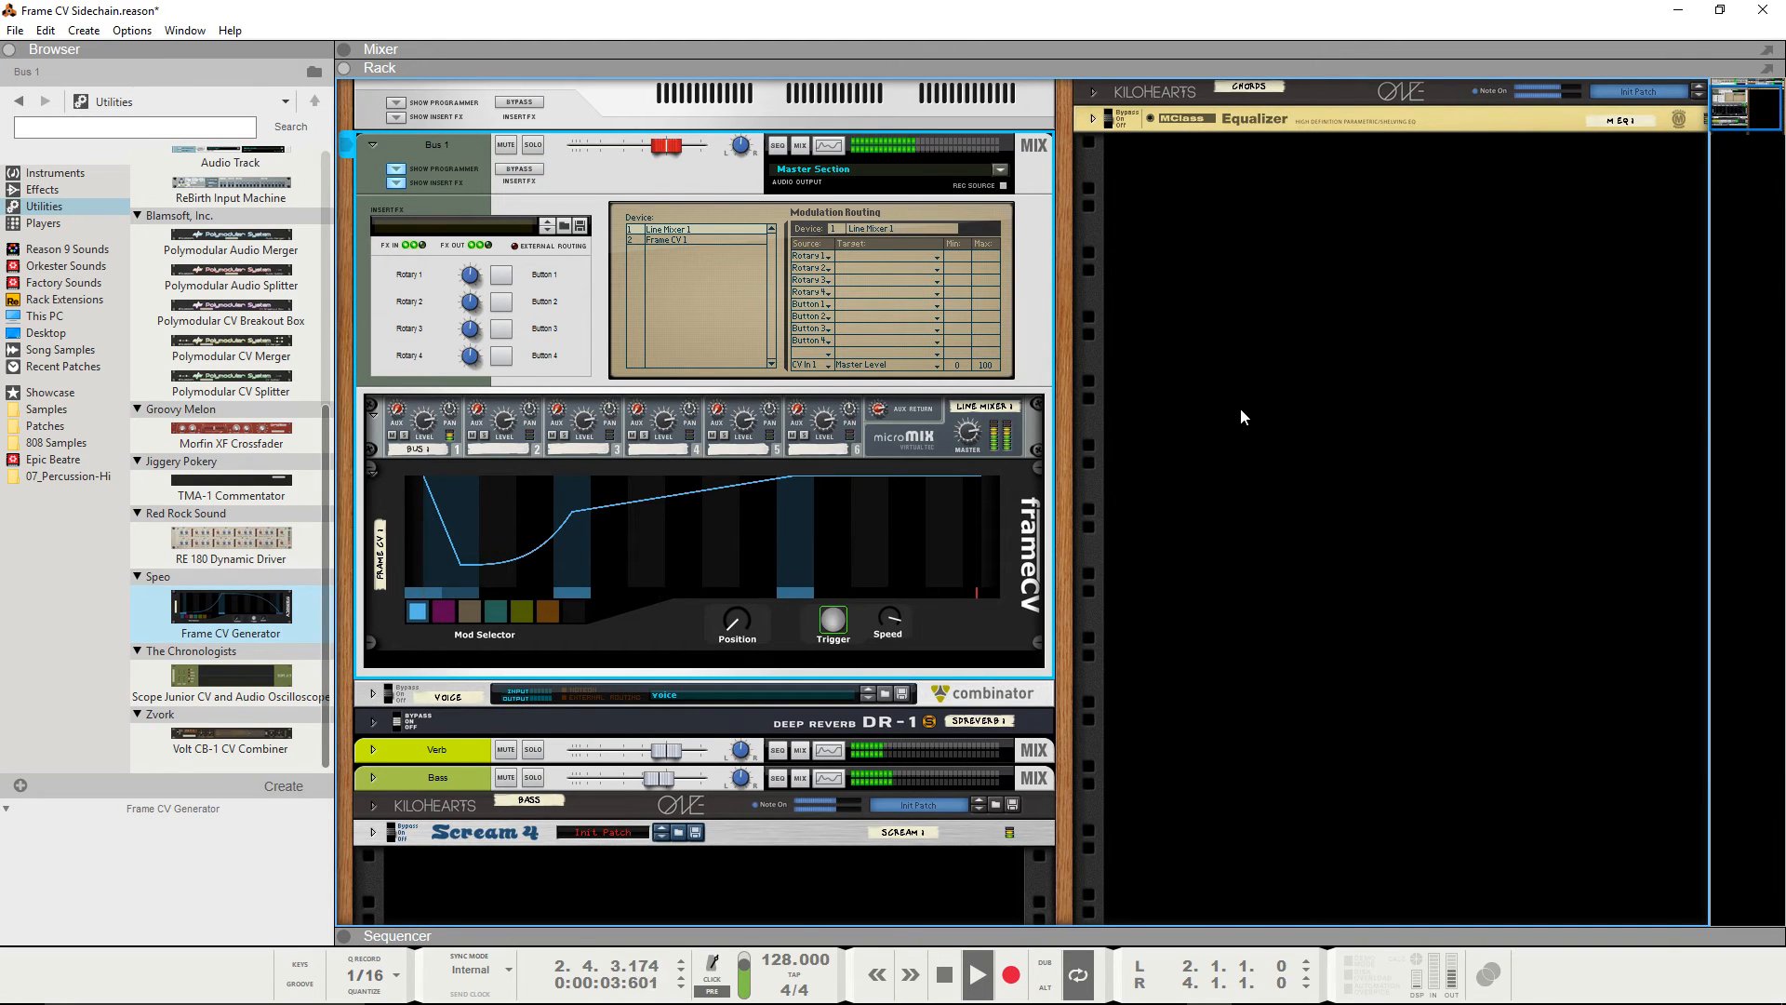
key("space")
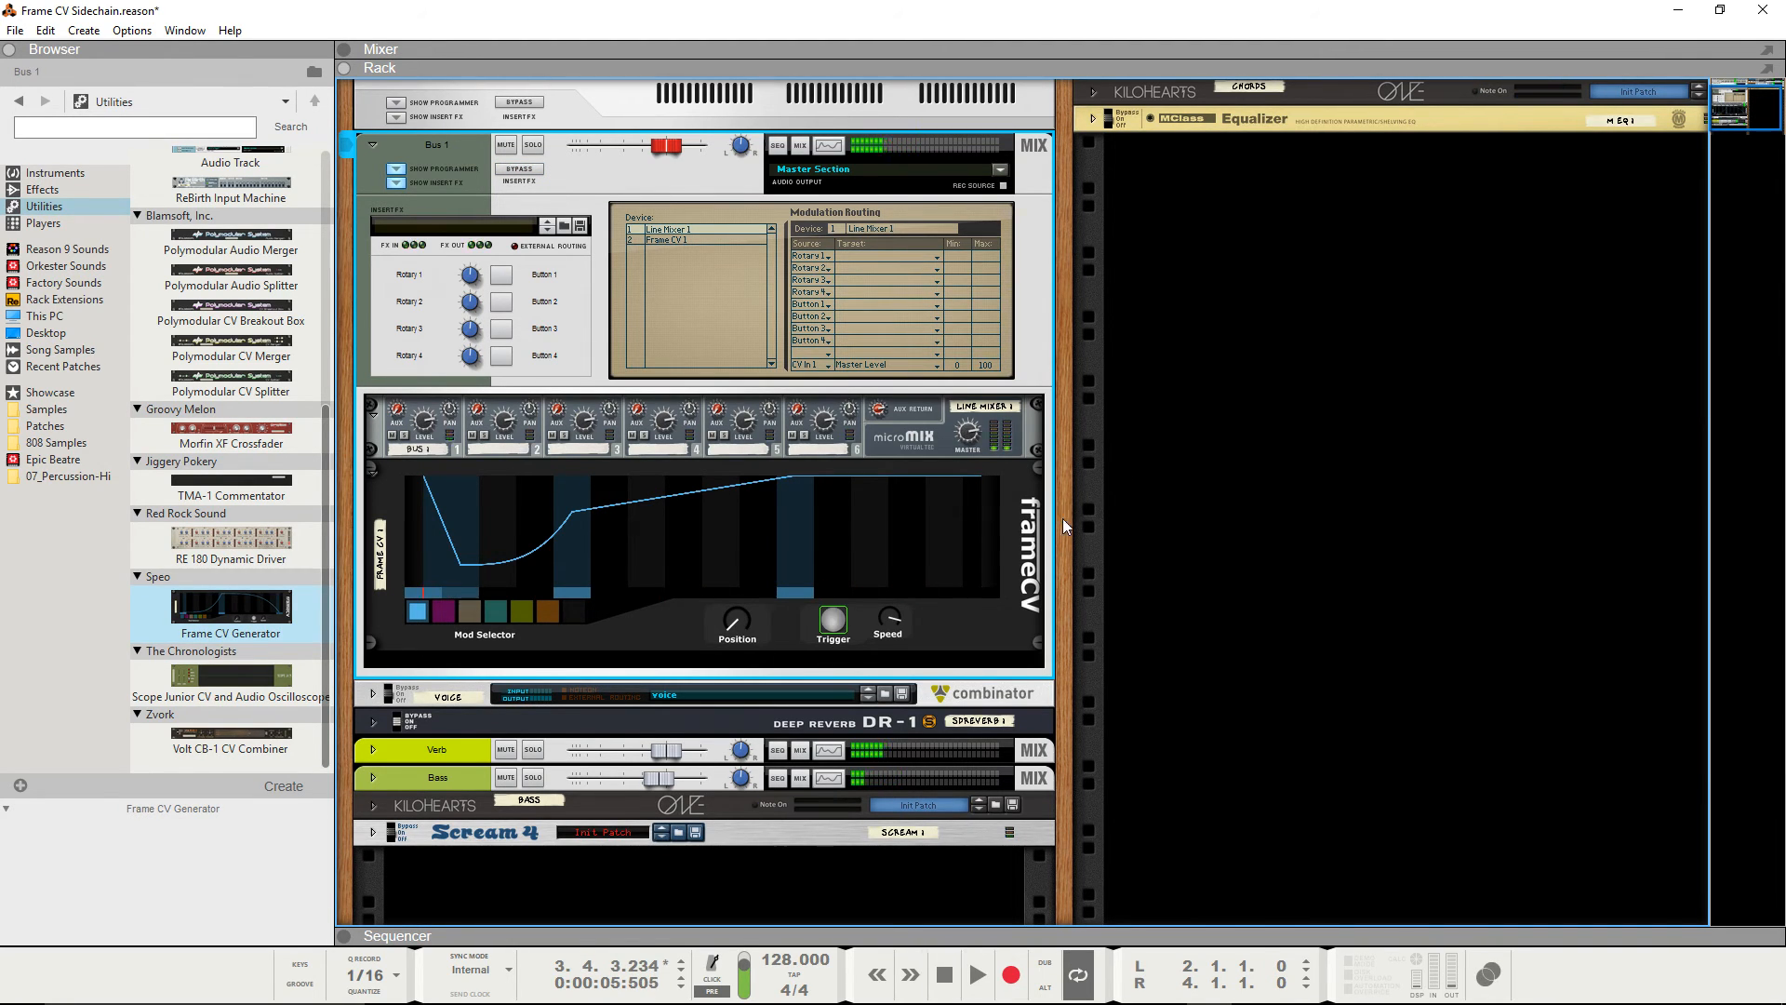
key("F7")
left_click(764, 157)
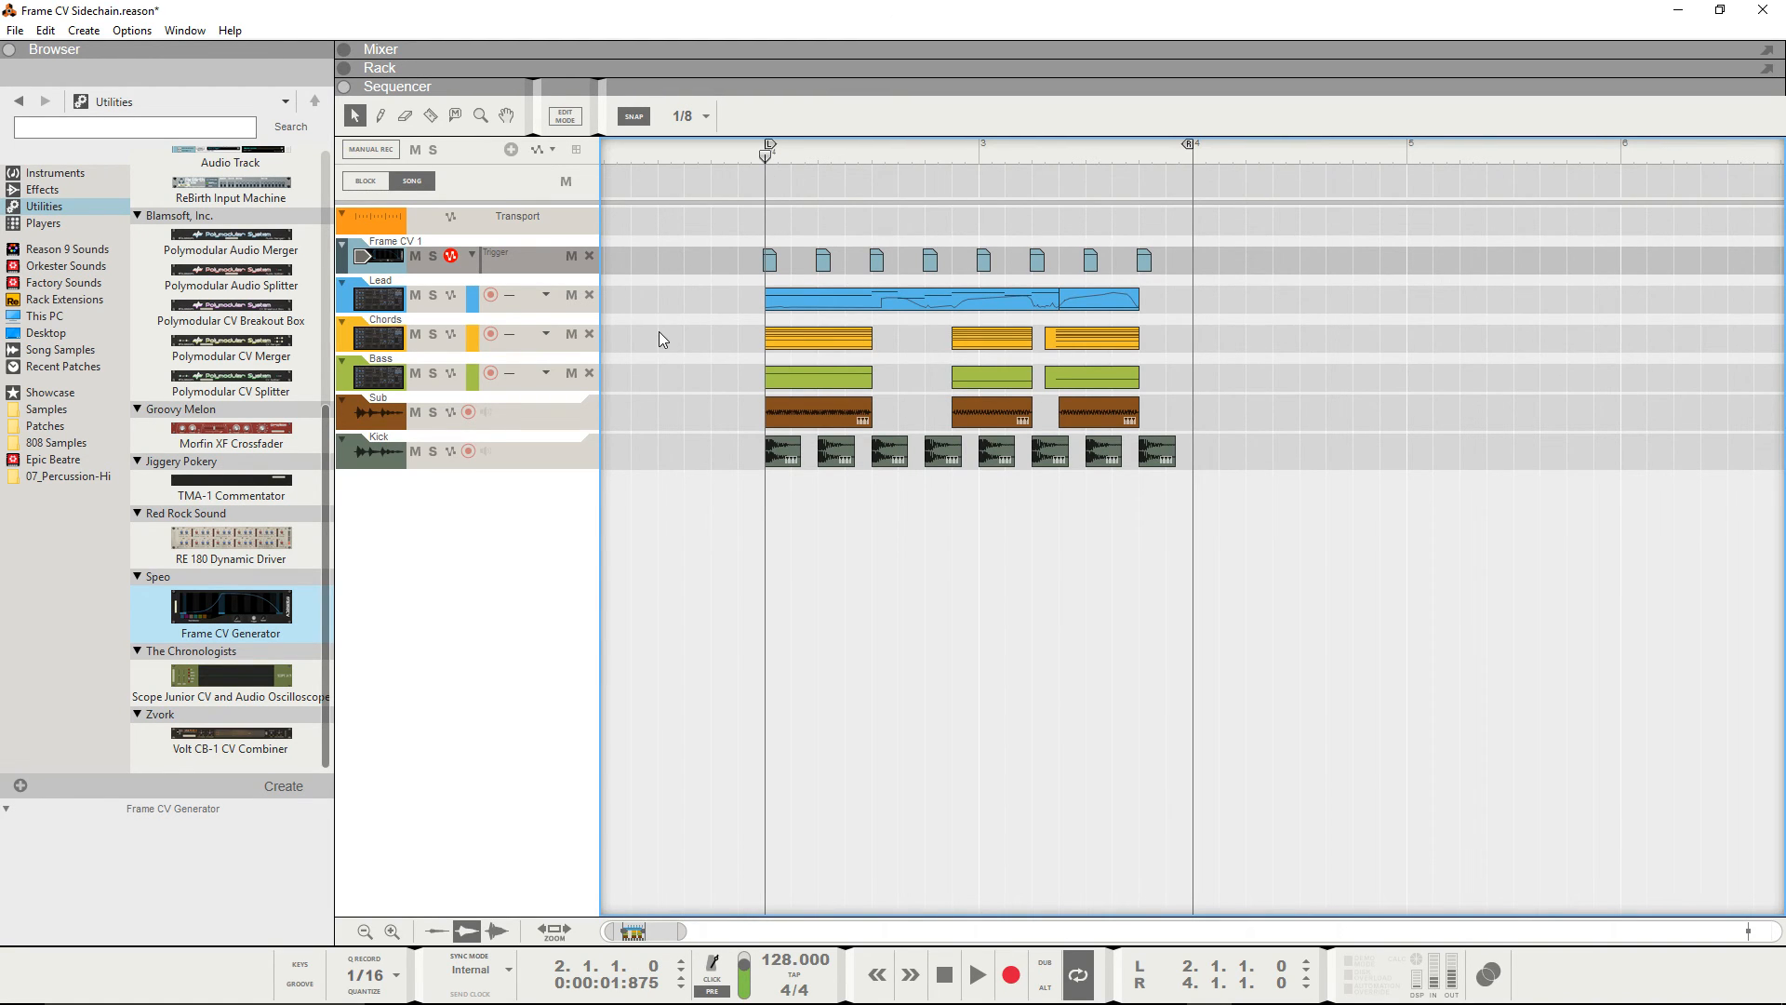
Deepen the Frame CV curve's dip in the second frame and slightly lower the recovery point in the fifth frame
key("F6")
mouse_move(462, 565)
left_mouse_down()
mouse_move(460, 535)
mouse_move(461, 578)
left_mouse_up()
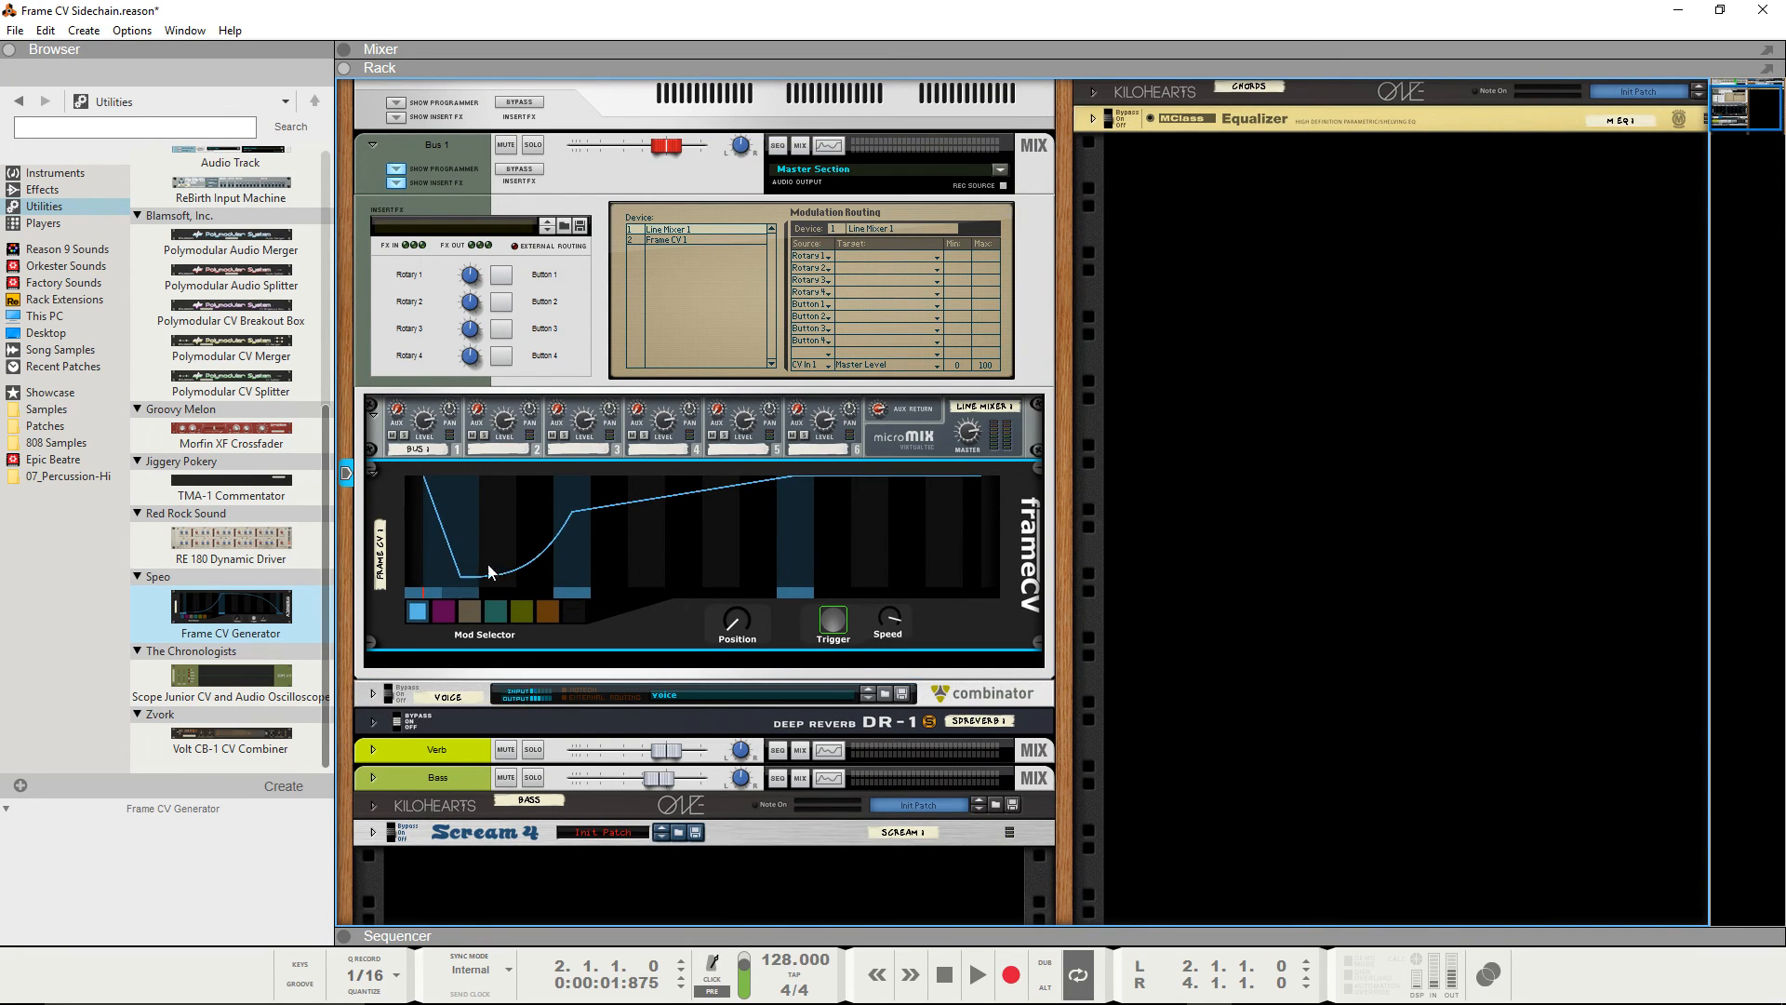
left_click_drag(572, 512, 572, 512)
mouse_move(892, 631)
left_click_drag(892, 630, 889, 623)
left_click(1210, 581)
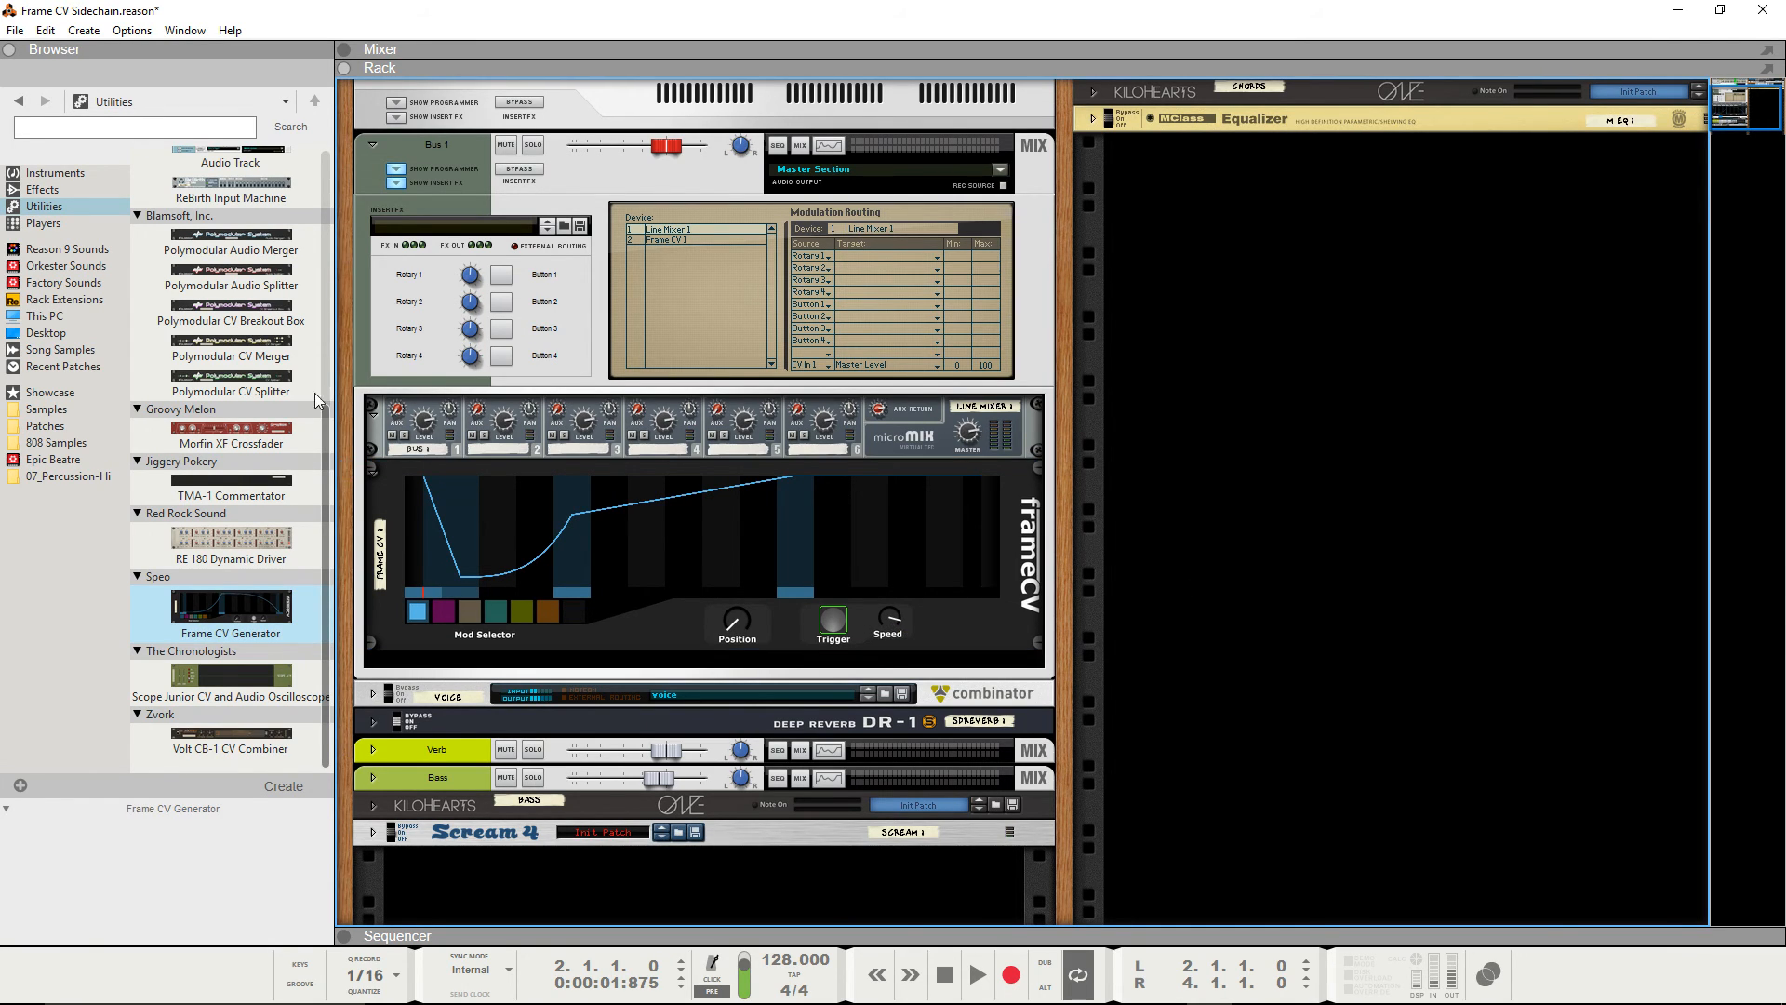
Review Frame CV's rear CV outputs and trigger input, the sequencer's trigger clips, and the finished Bus 1 rack setup
key("Tab")
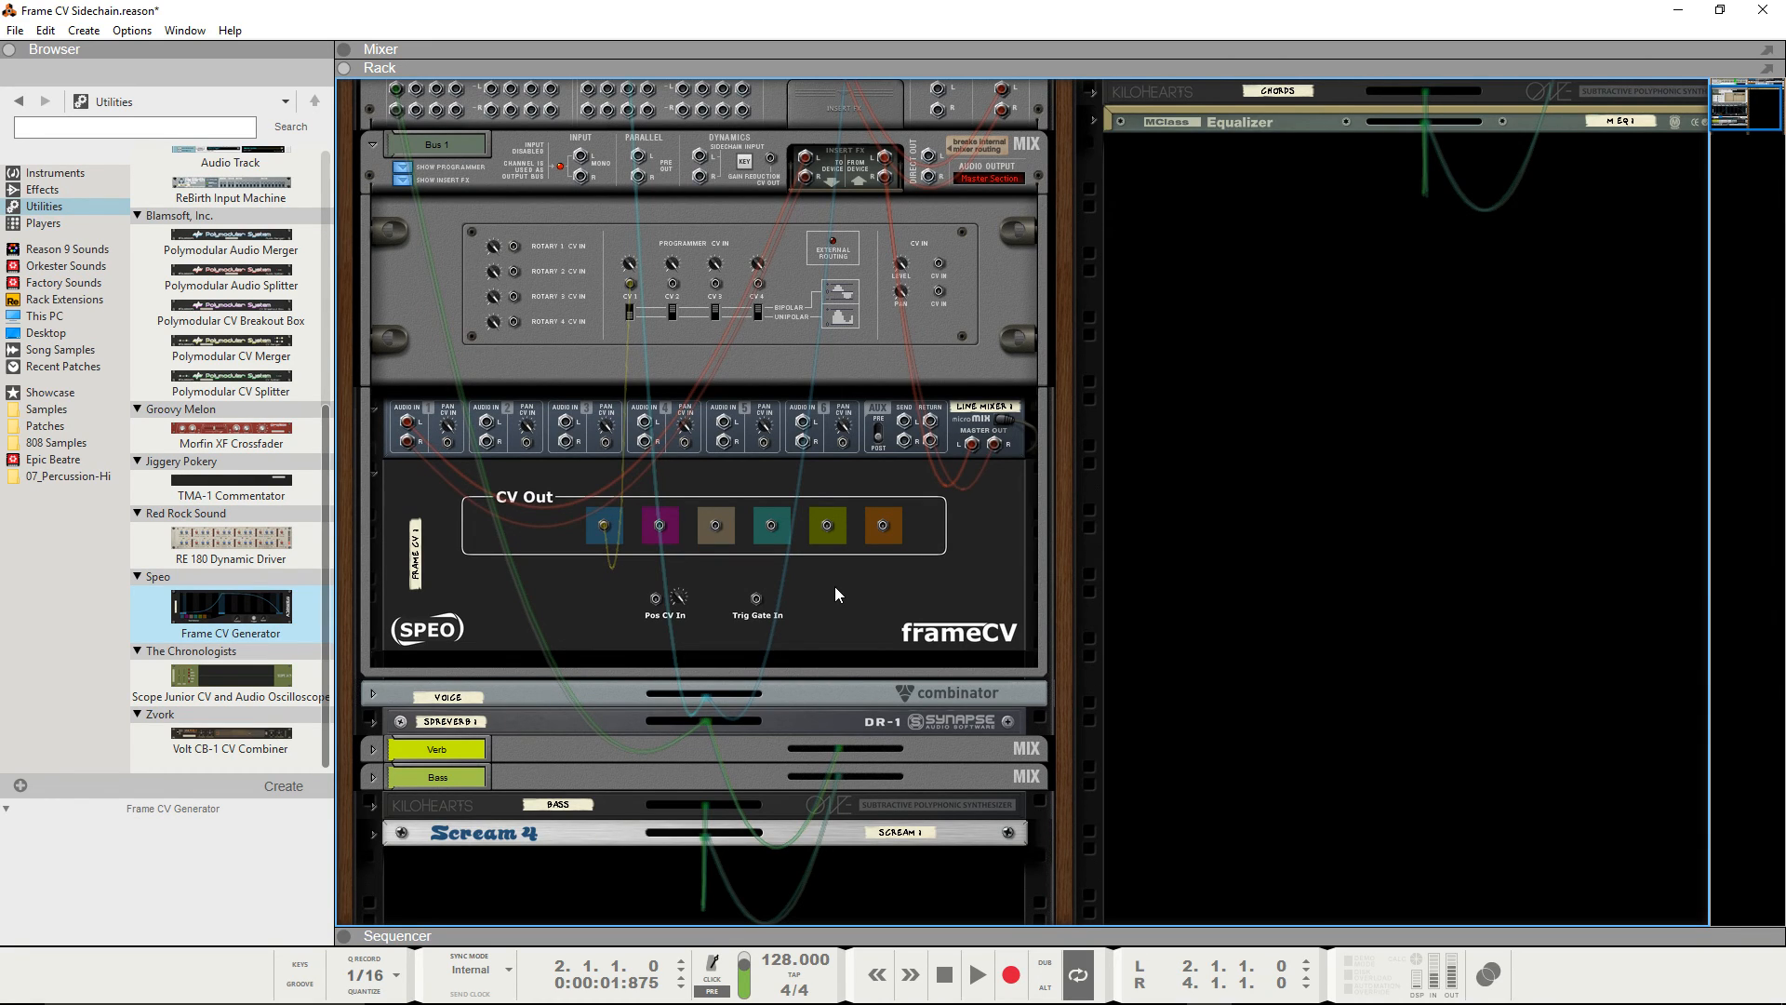
key("Tab")
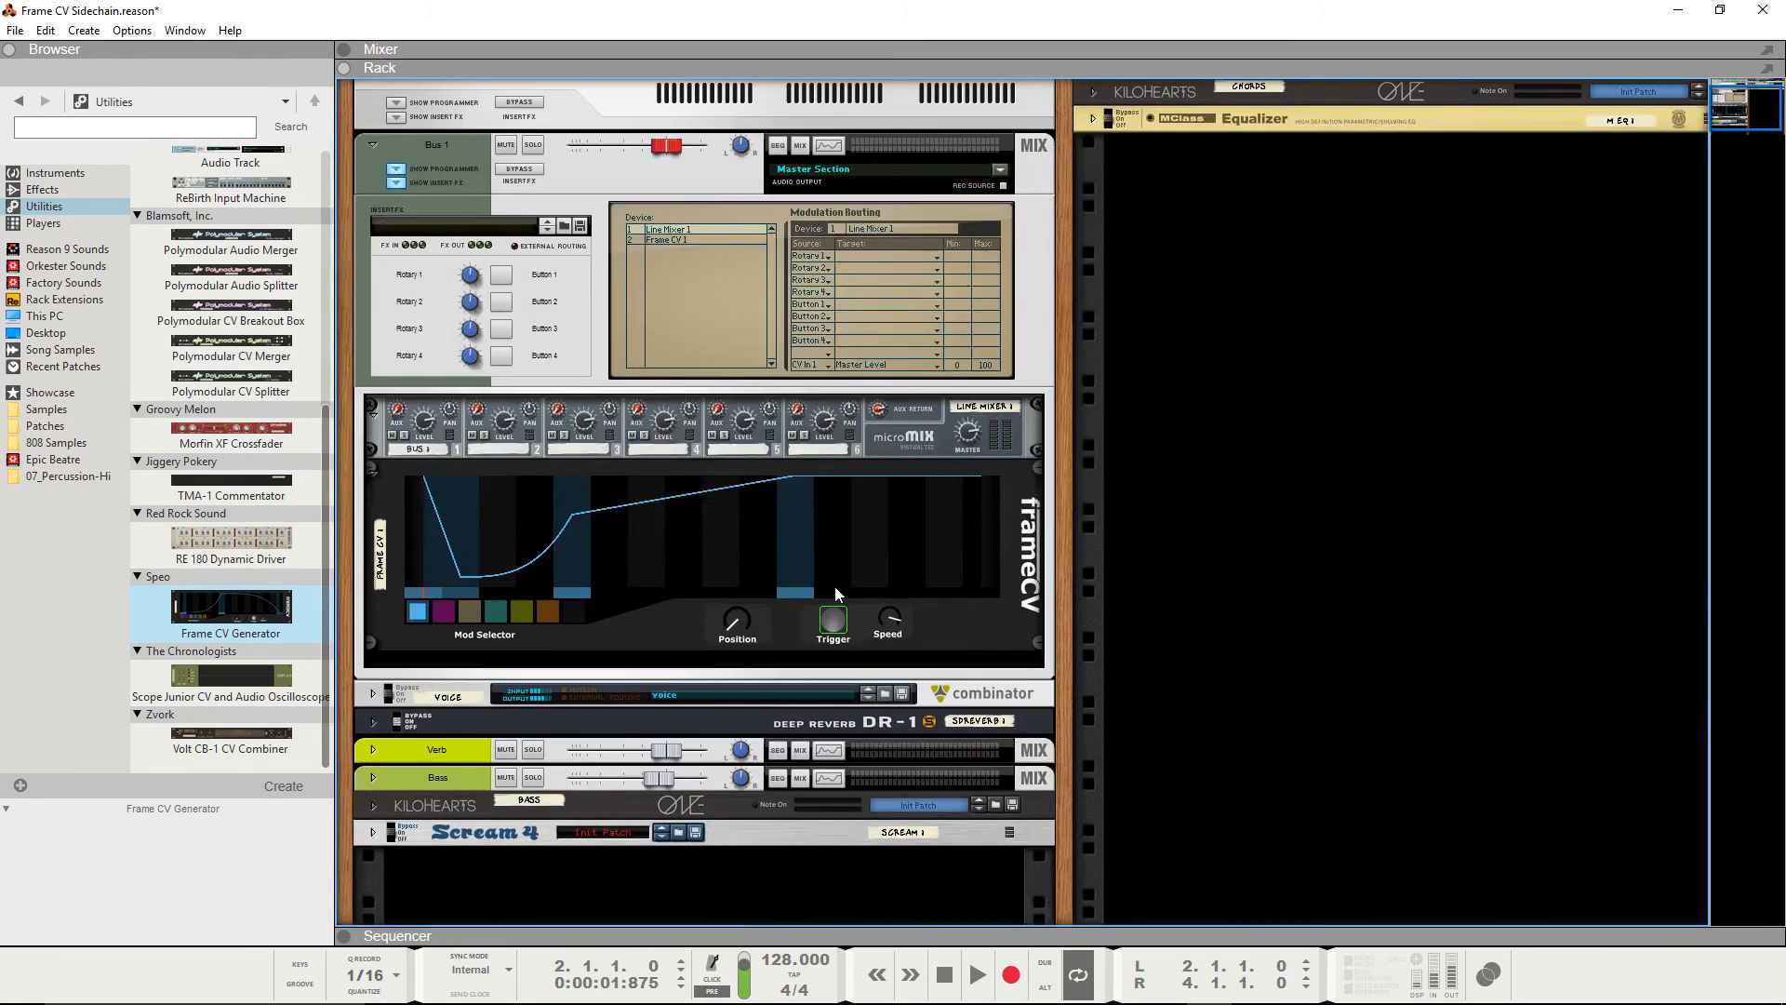
key("F7")
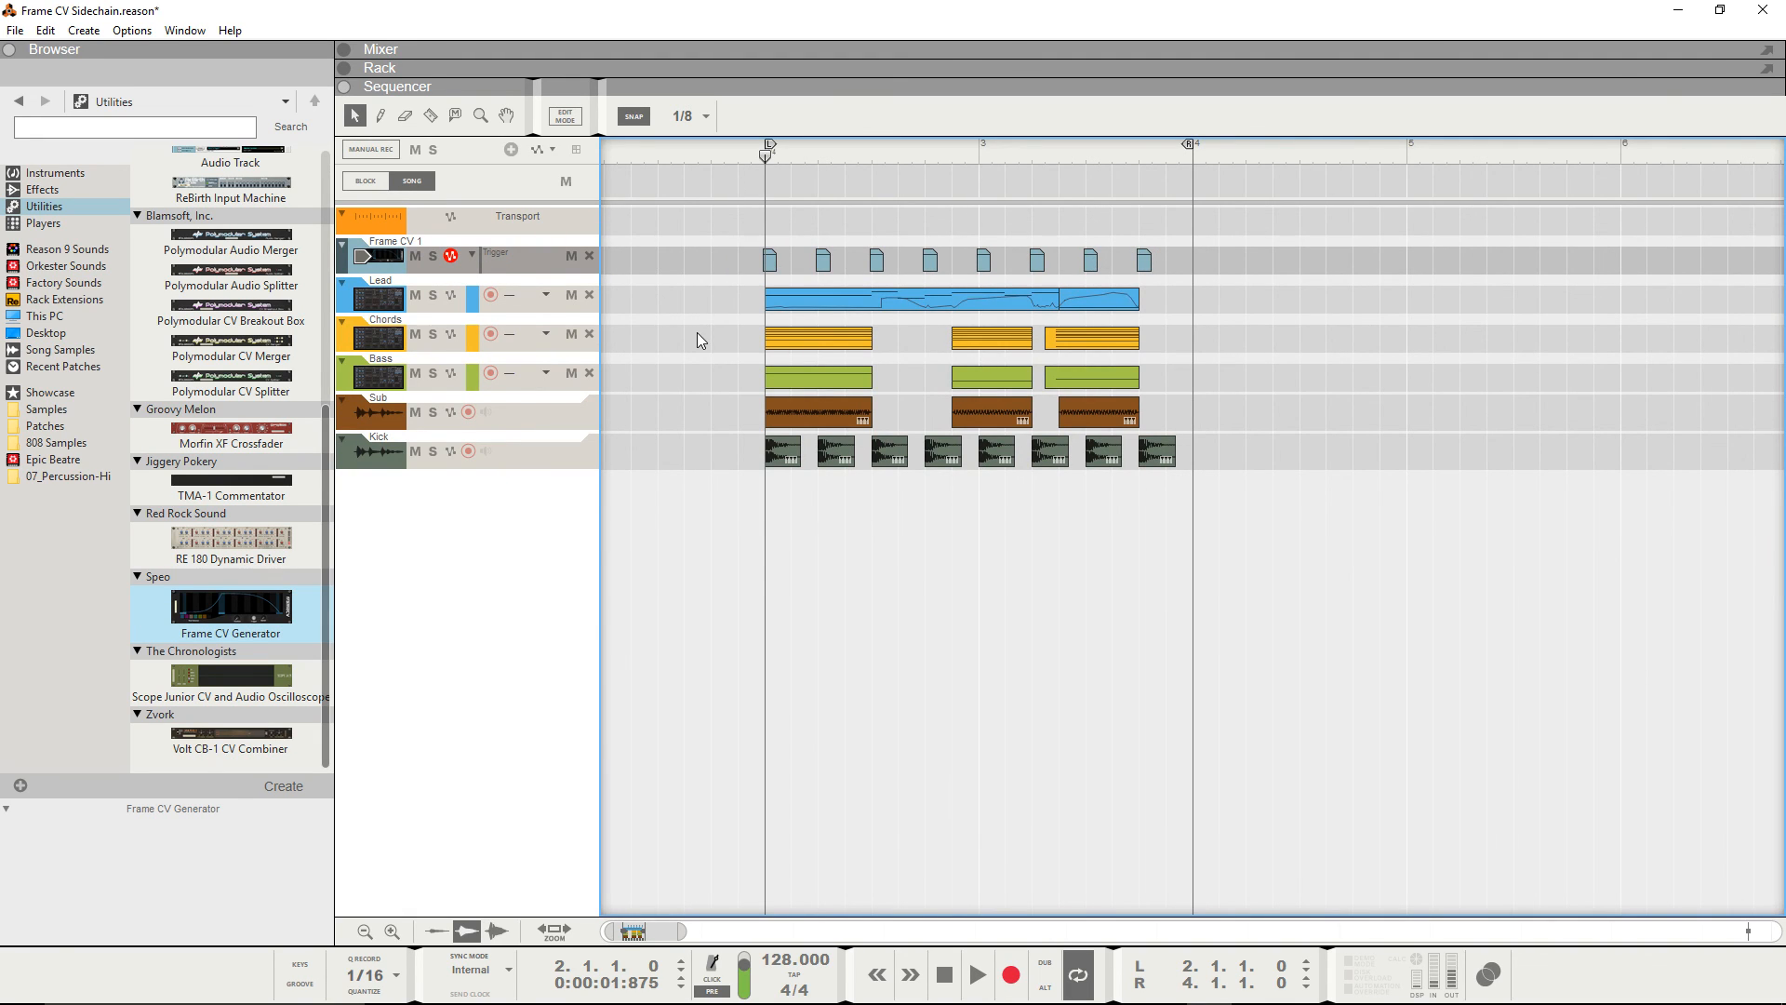
key("F5")
key("F6")
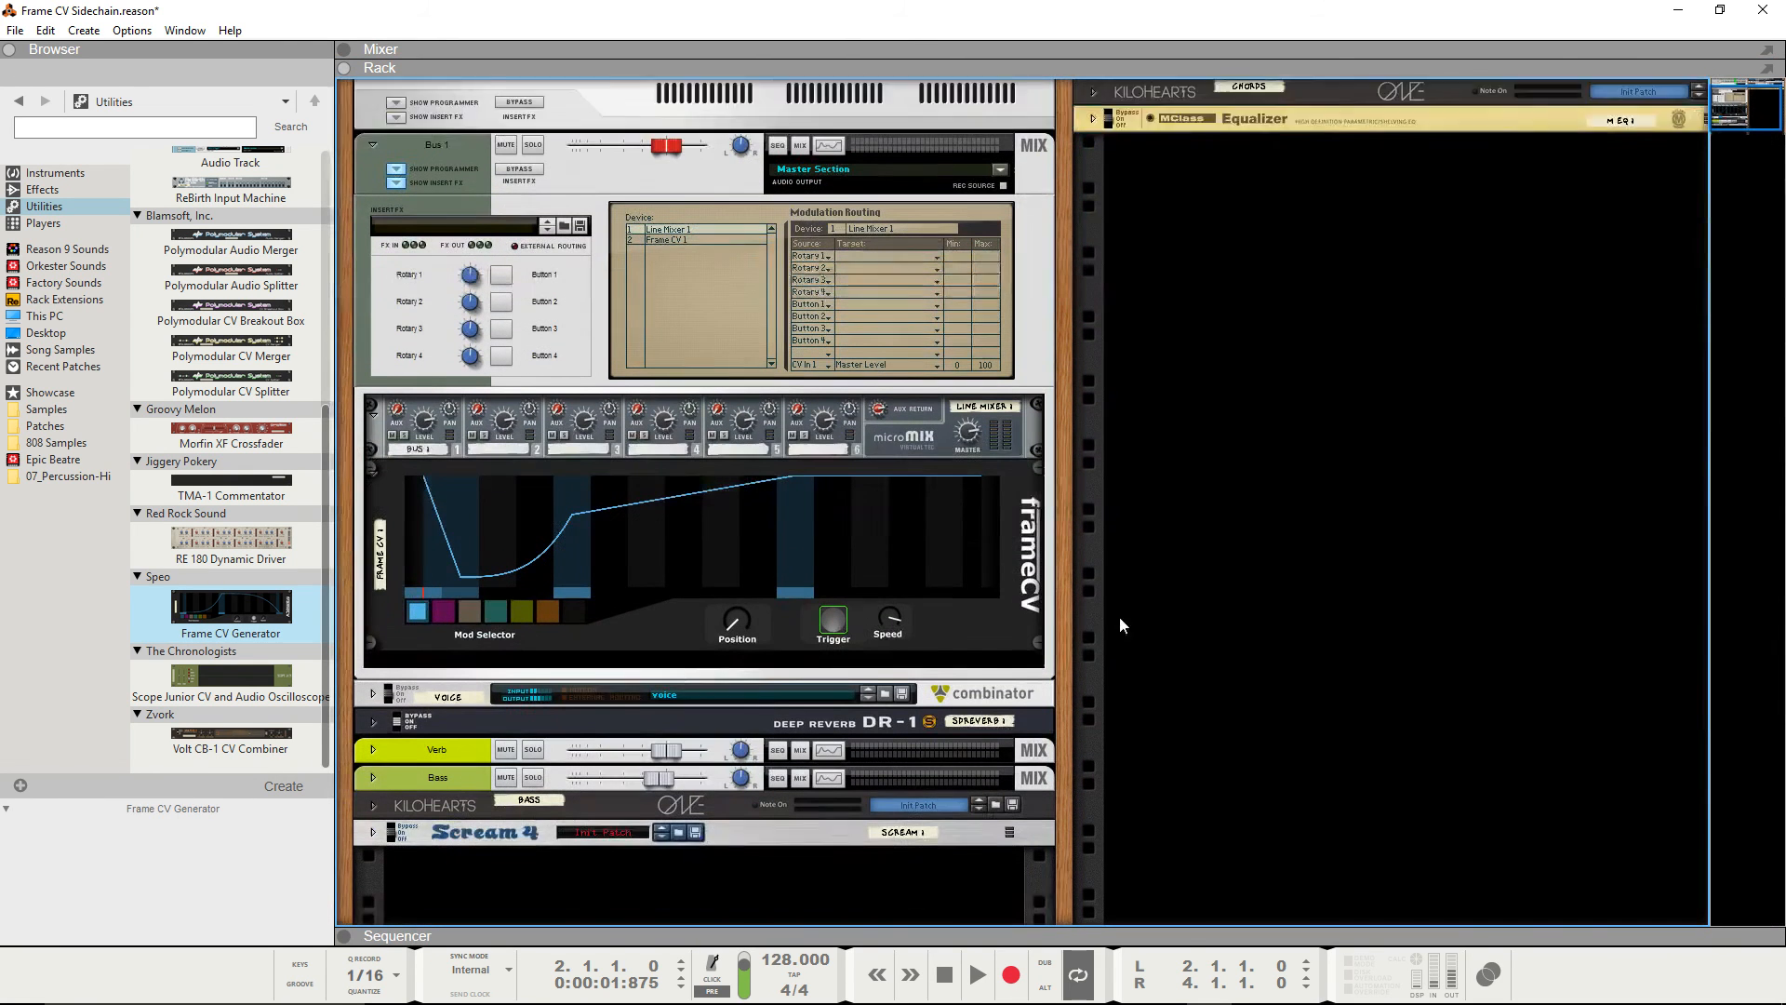
scroll(1120, 625, "down", 2)
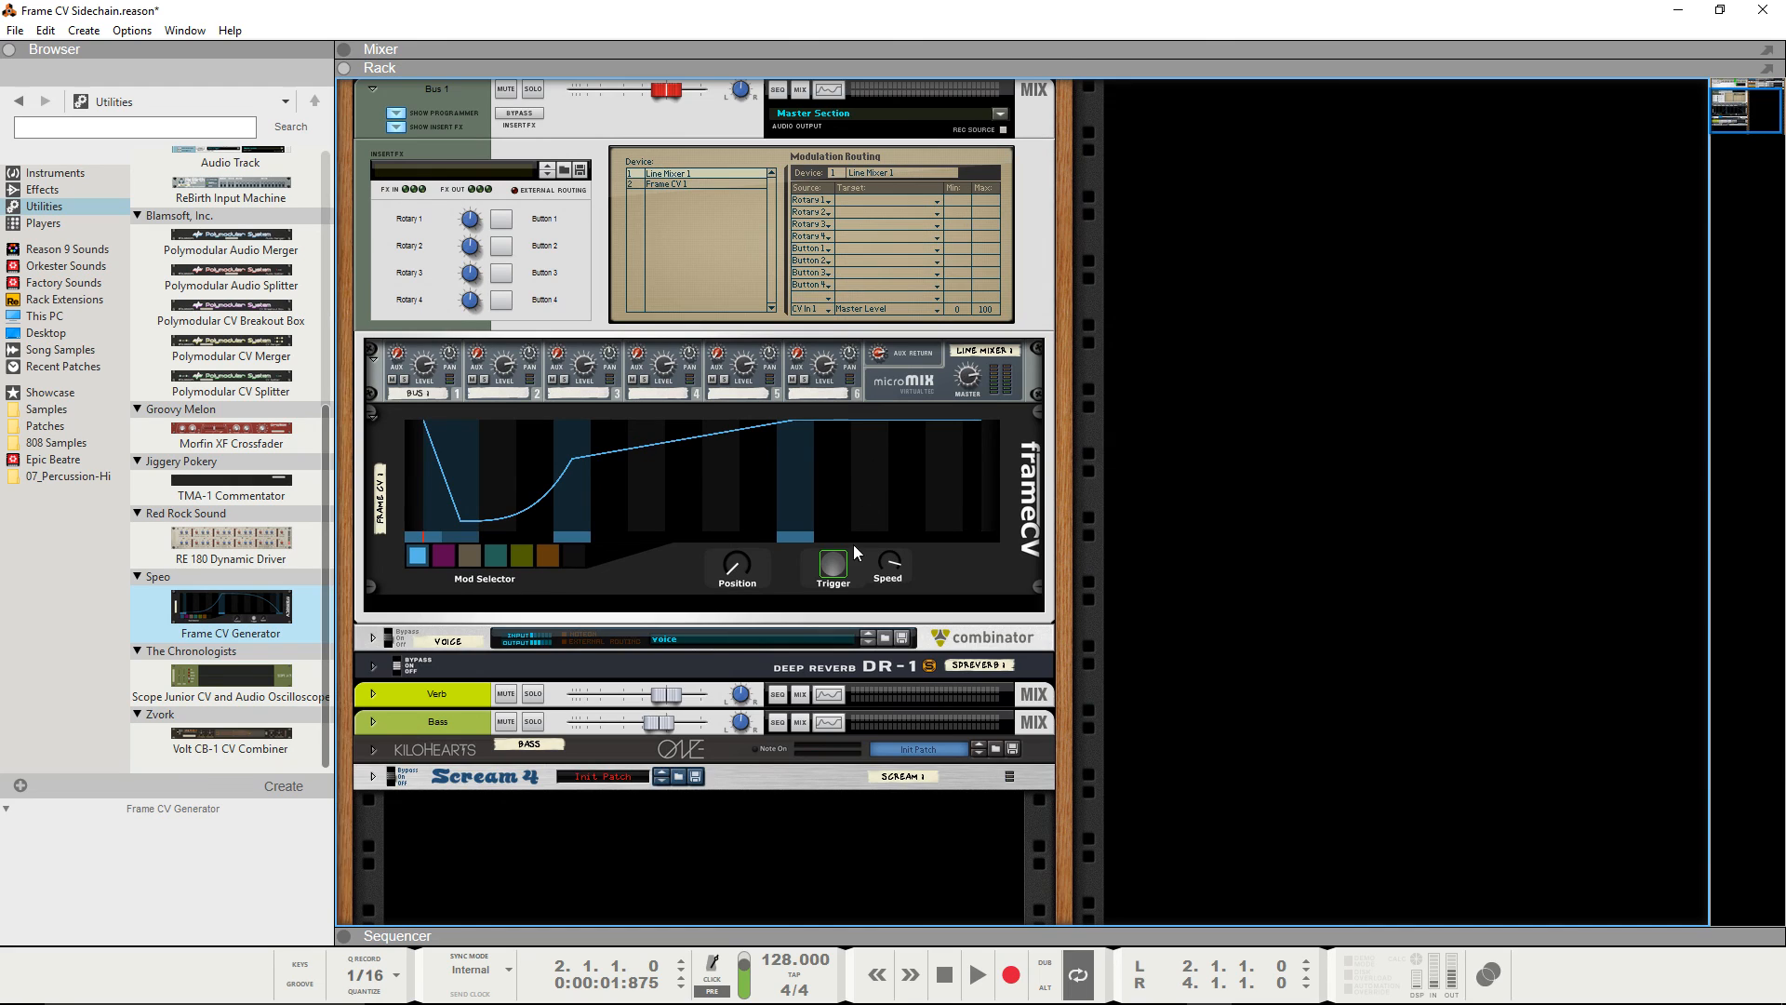
scroll(852, 545, "up", 2)
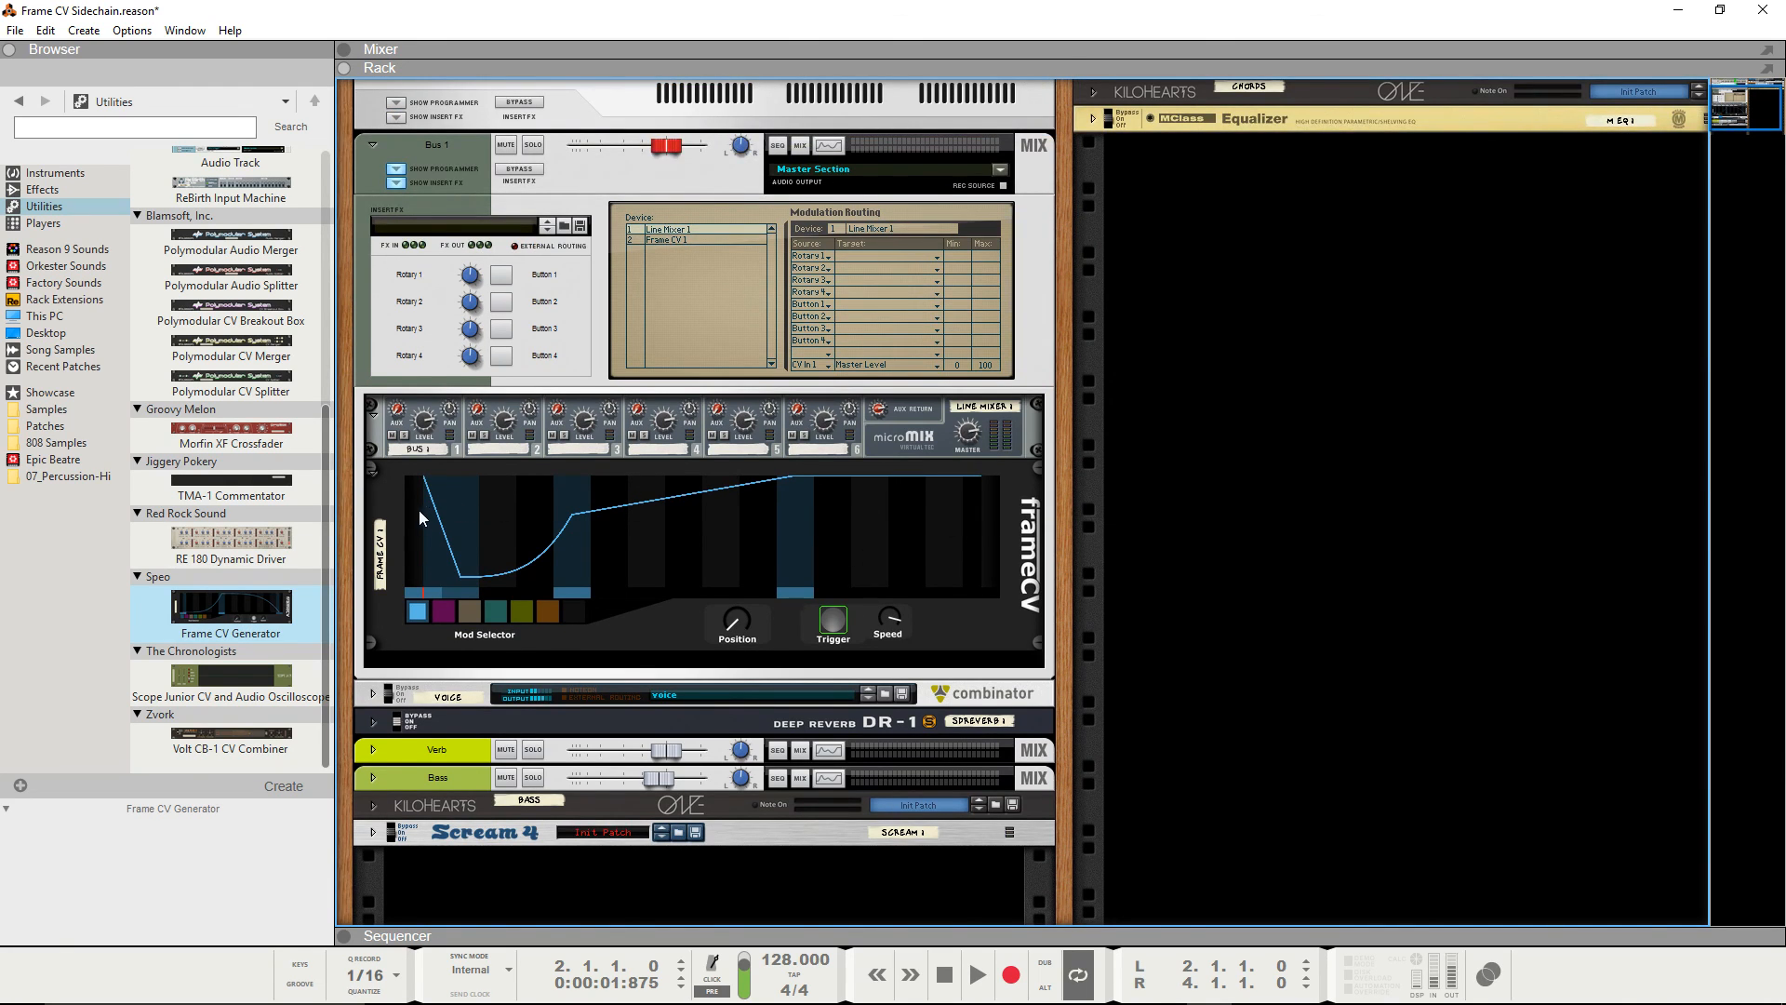